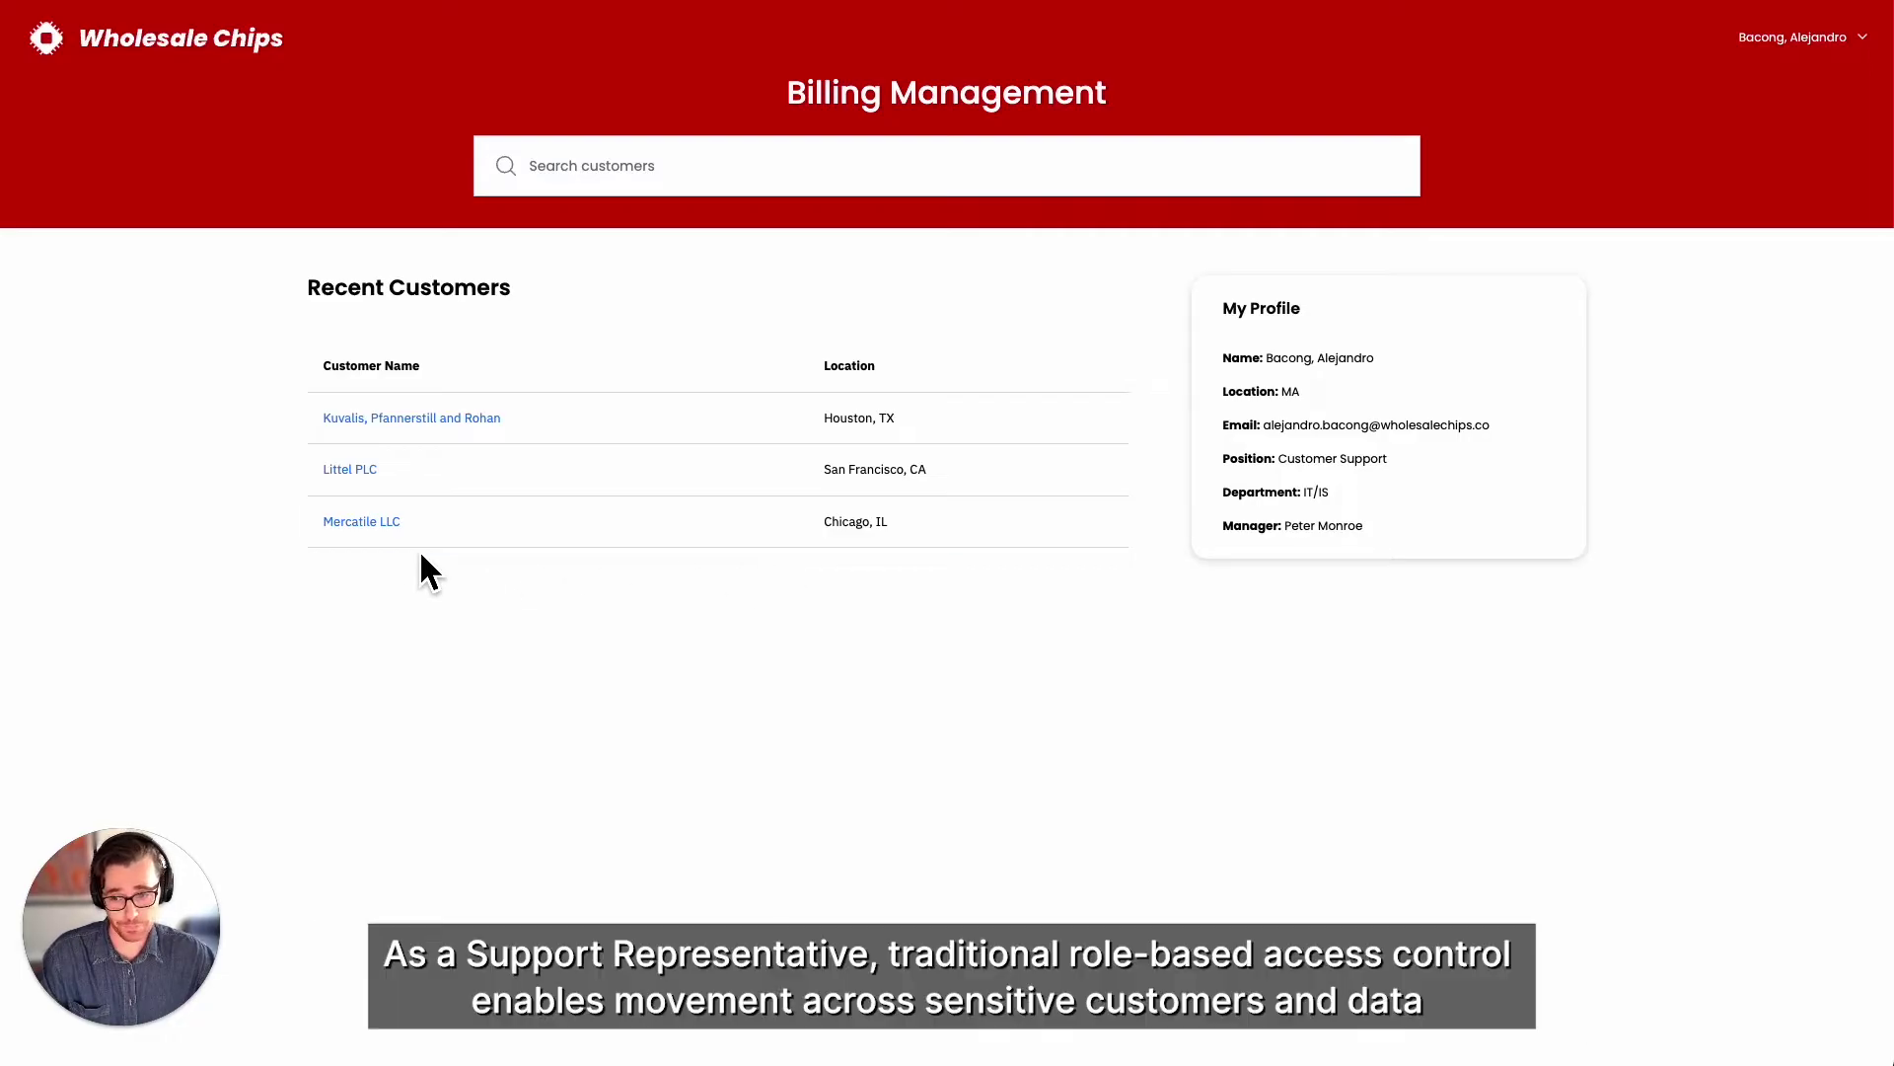
click(392, 521)
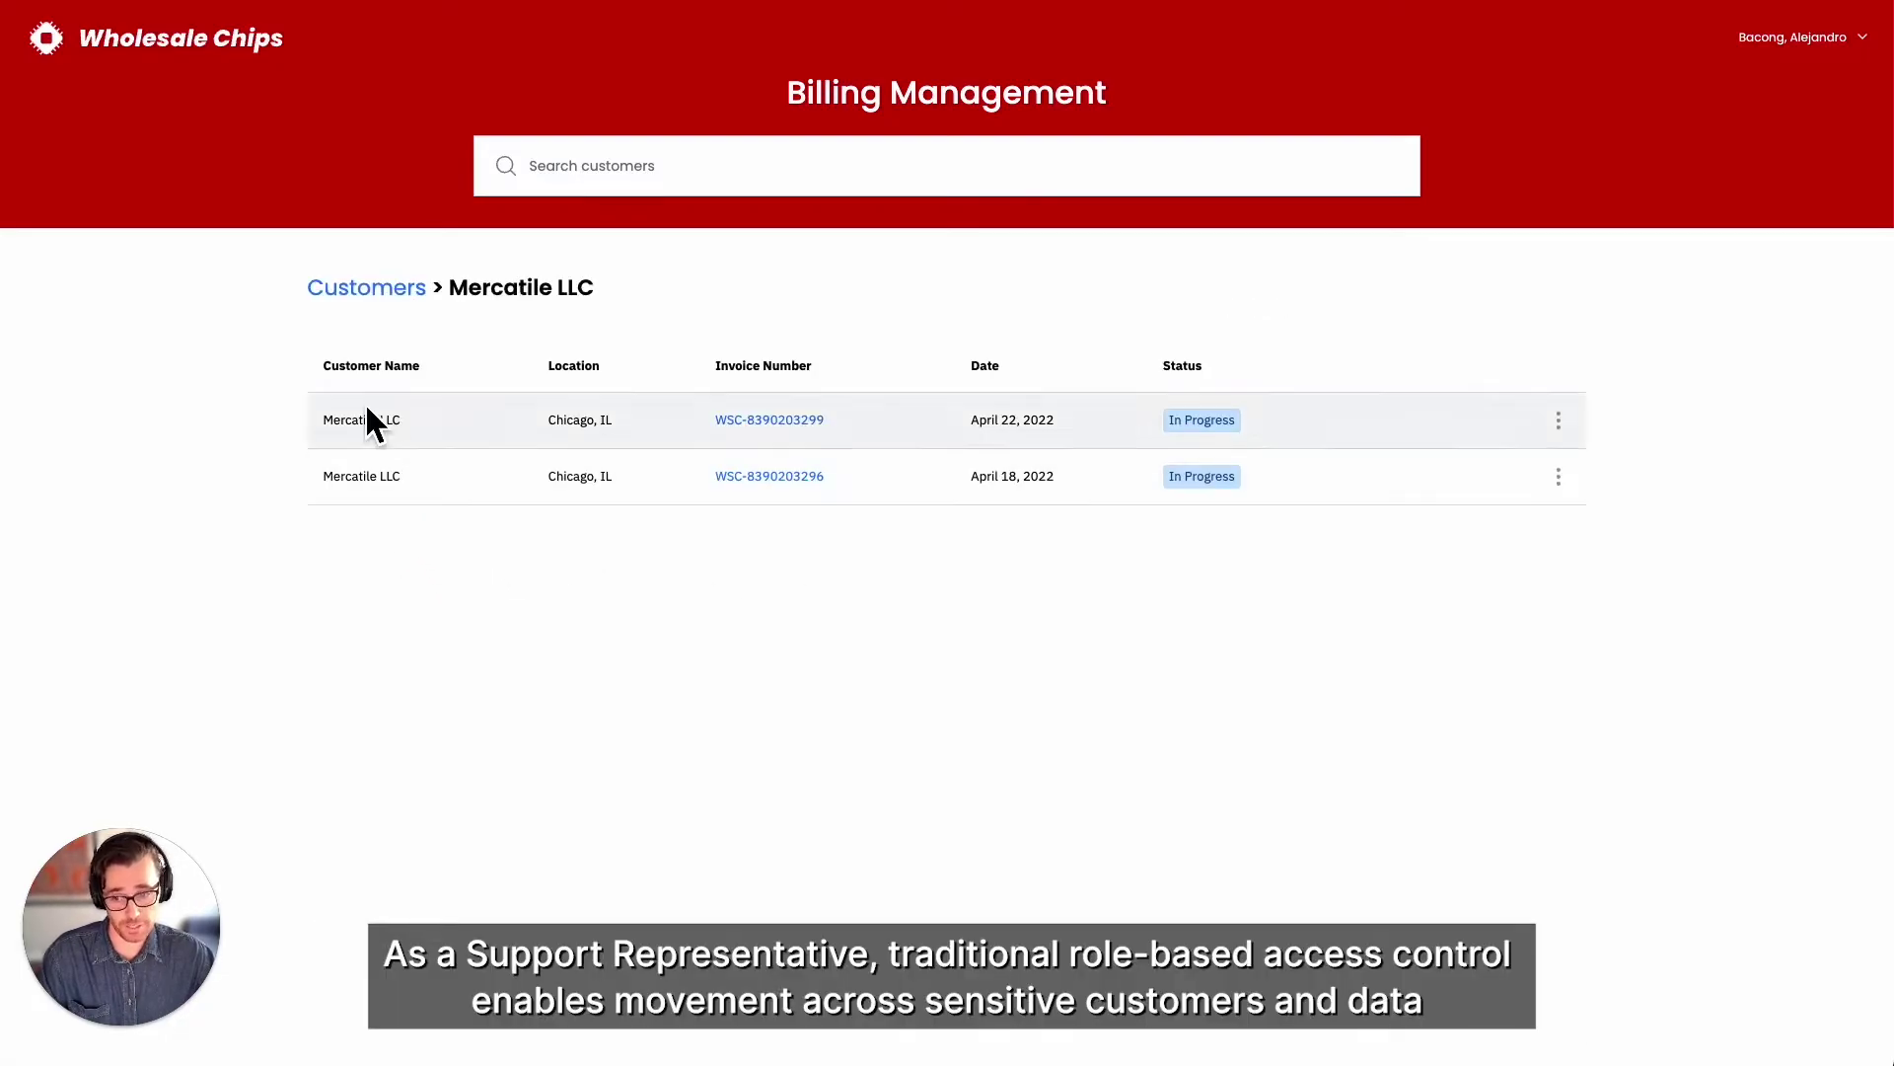
click(375, 296)
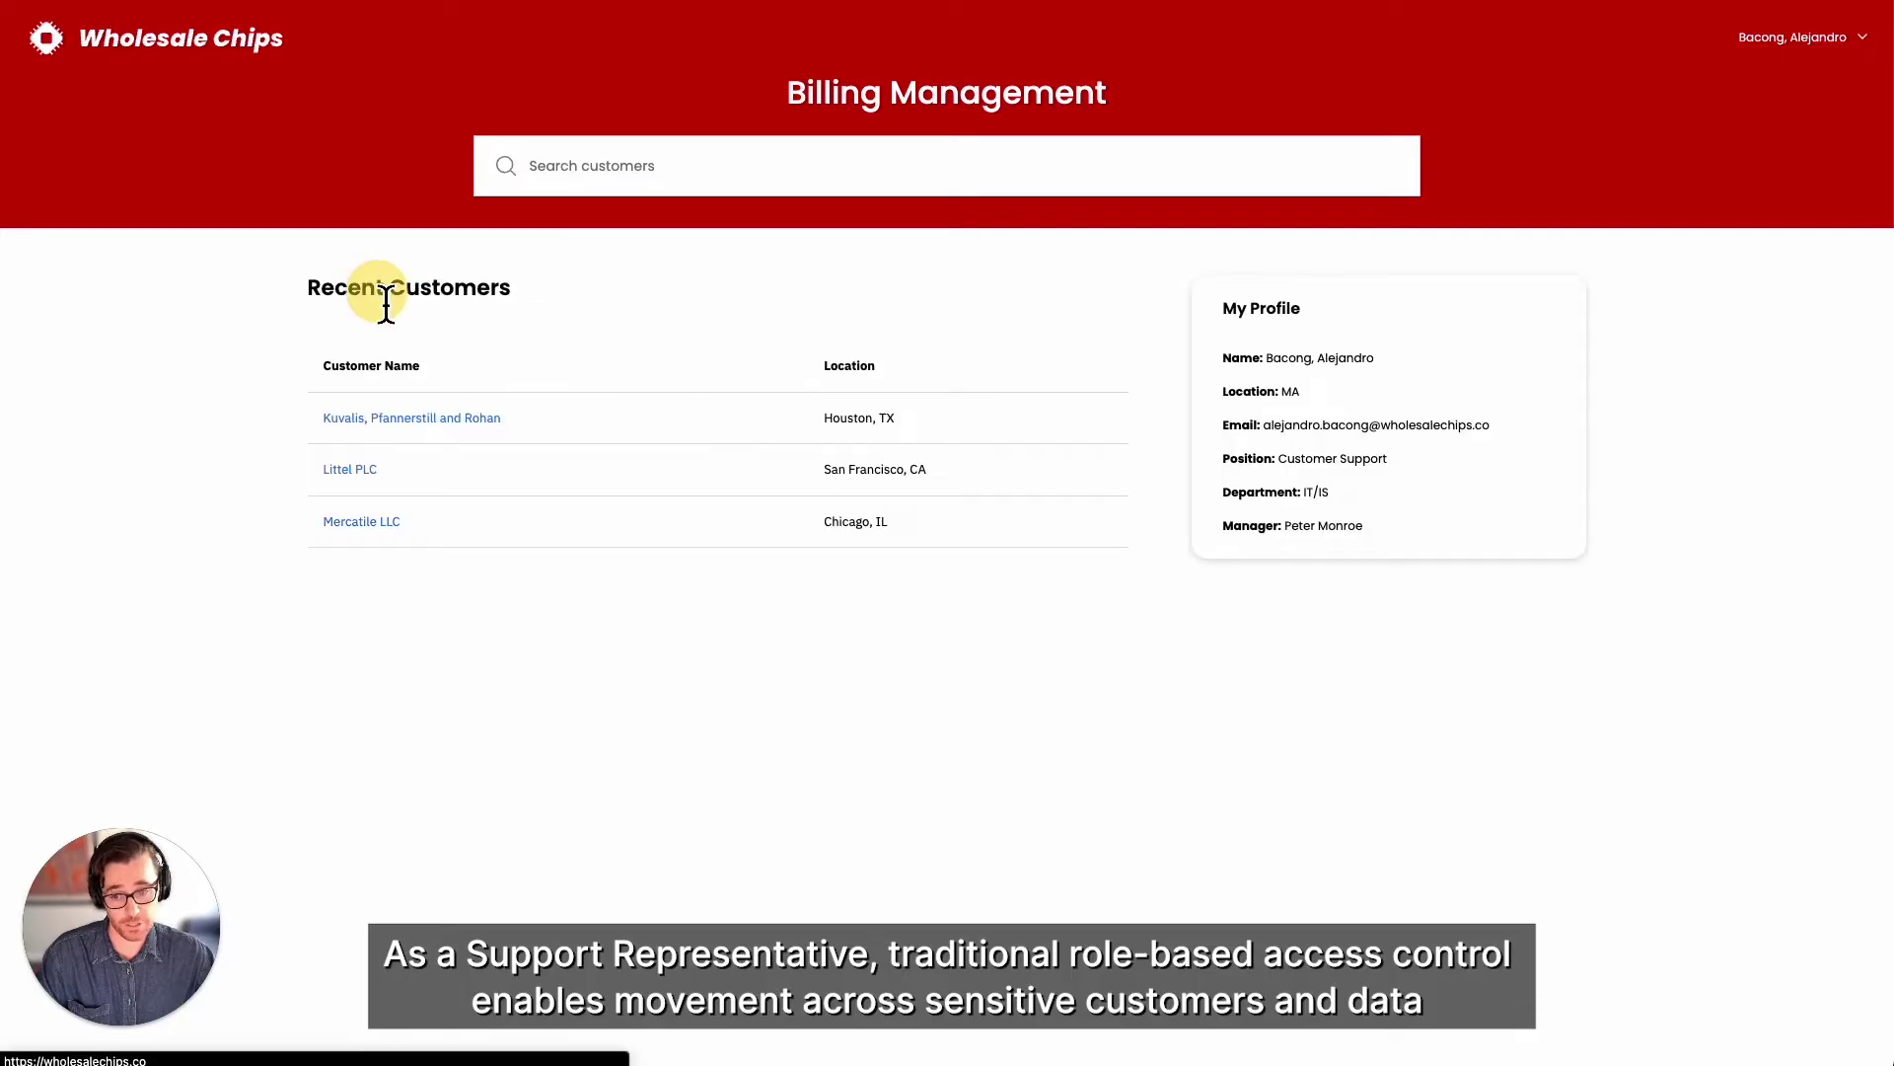
click(585, 175)
text(Glov)
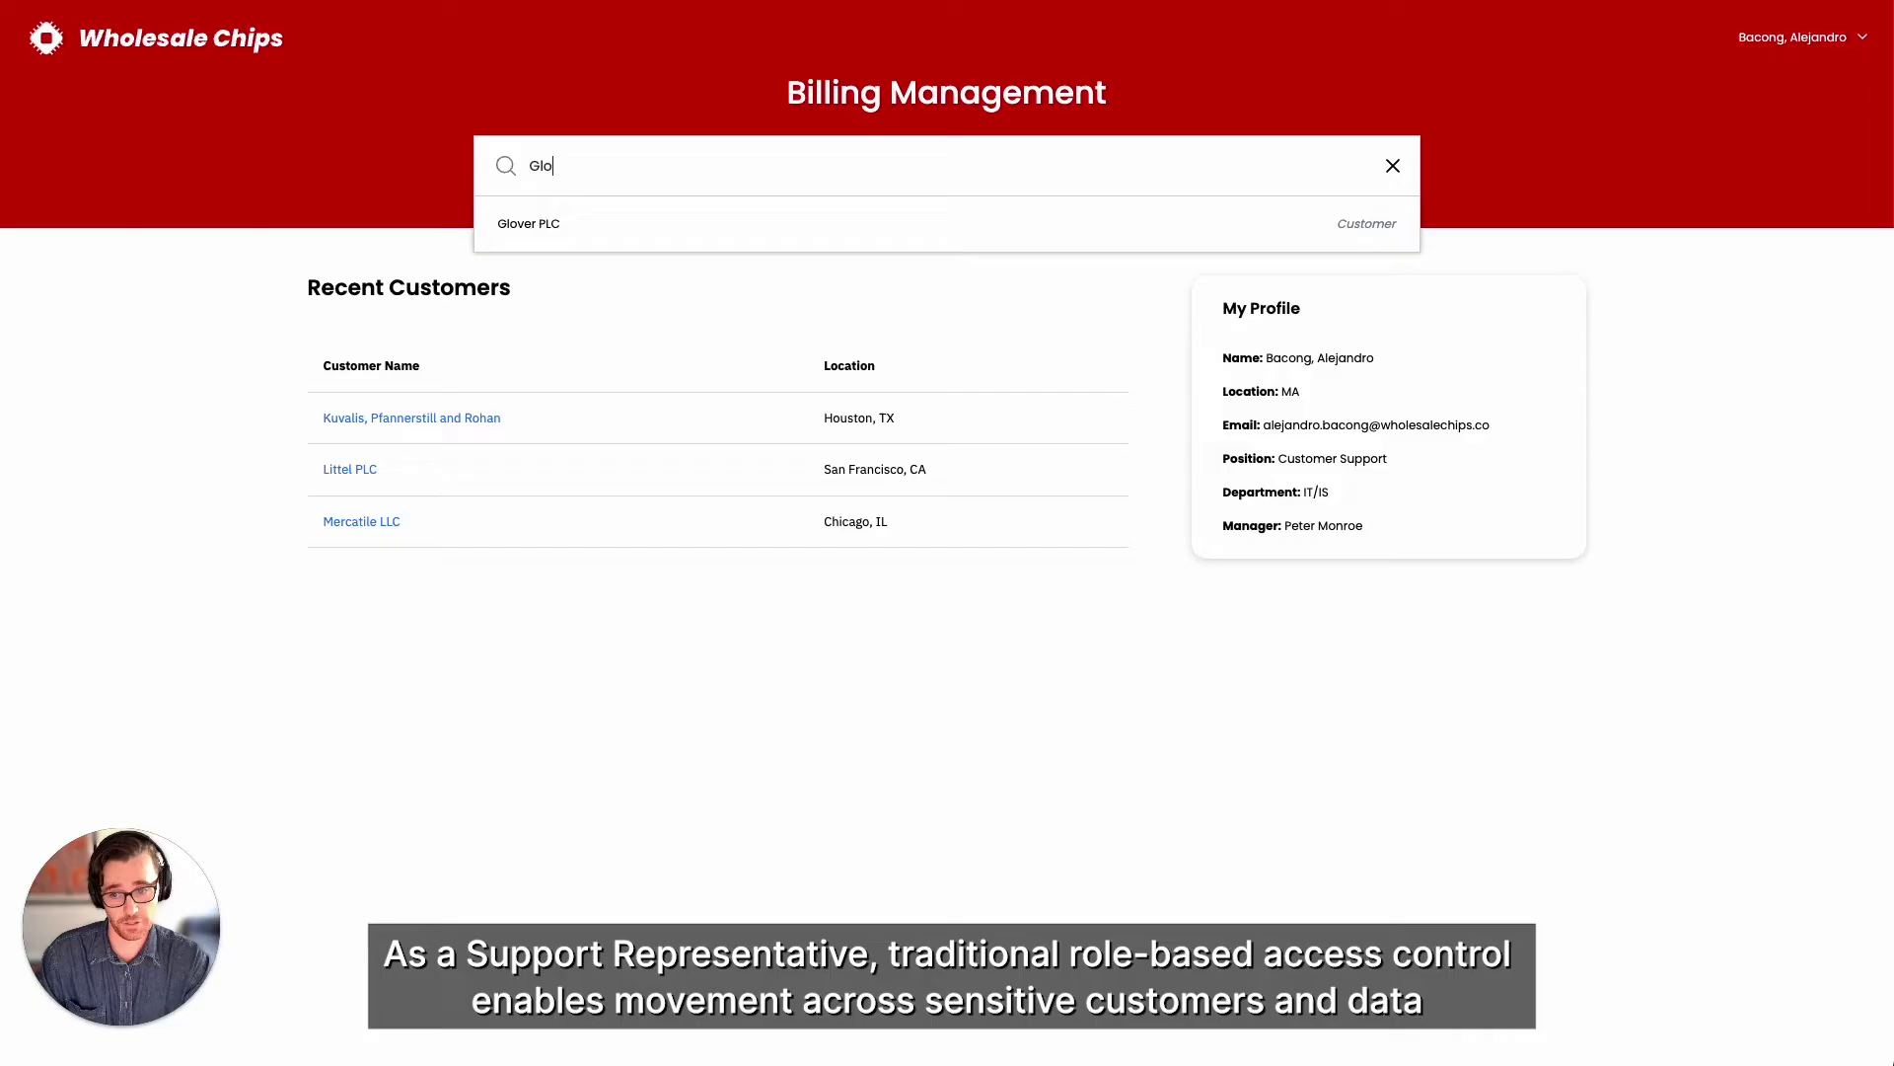
click(642, 227)
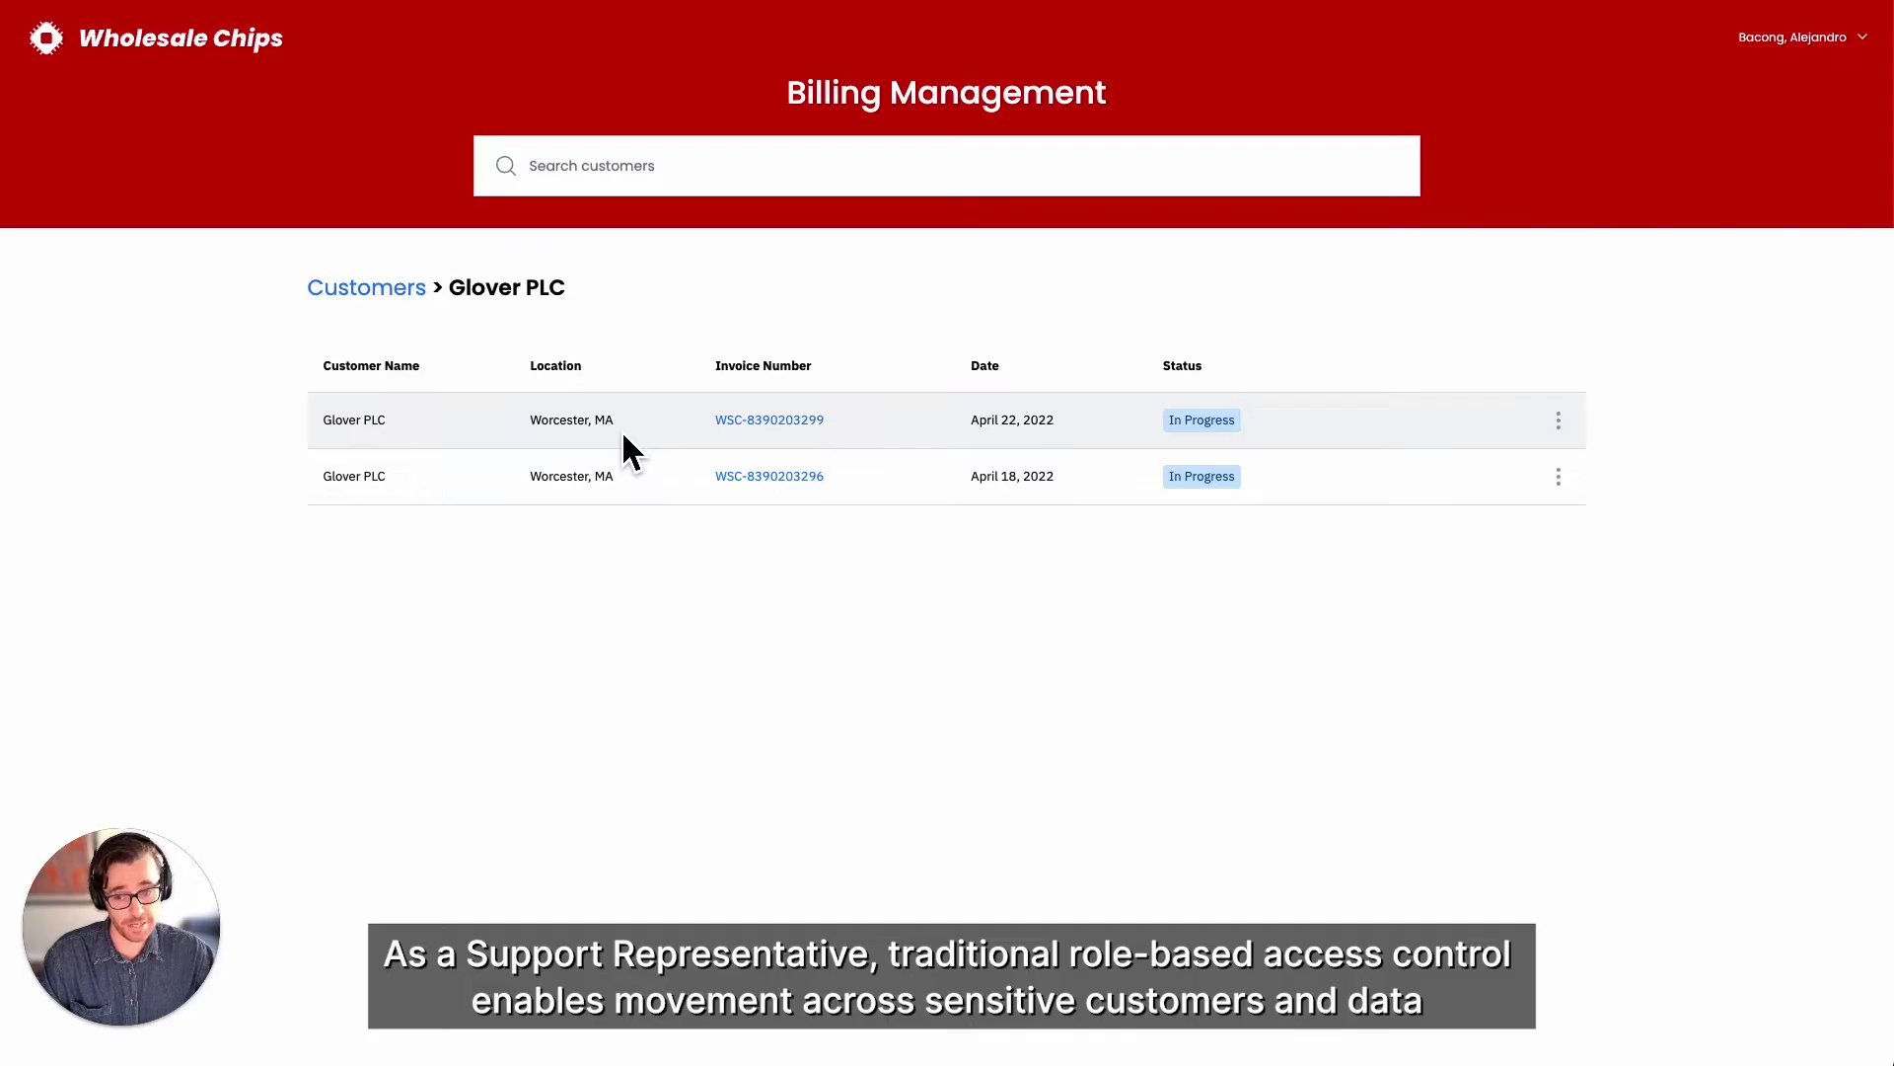
click(761, 423)
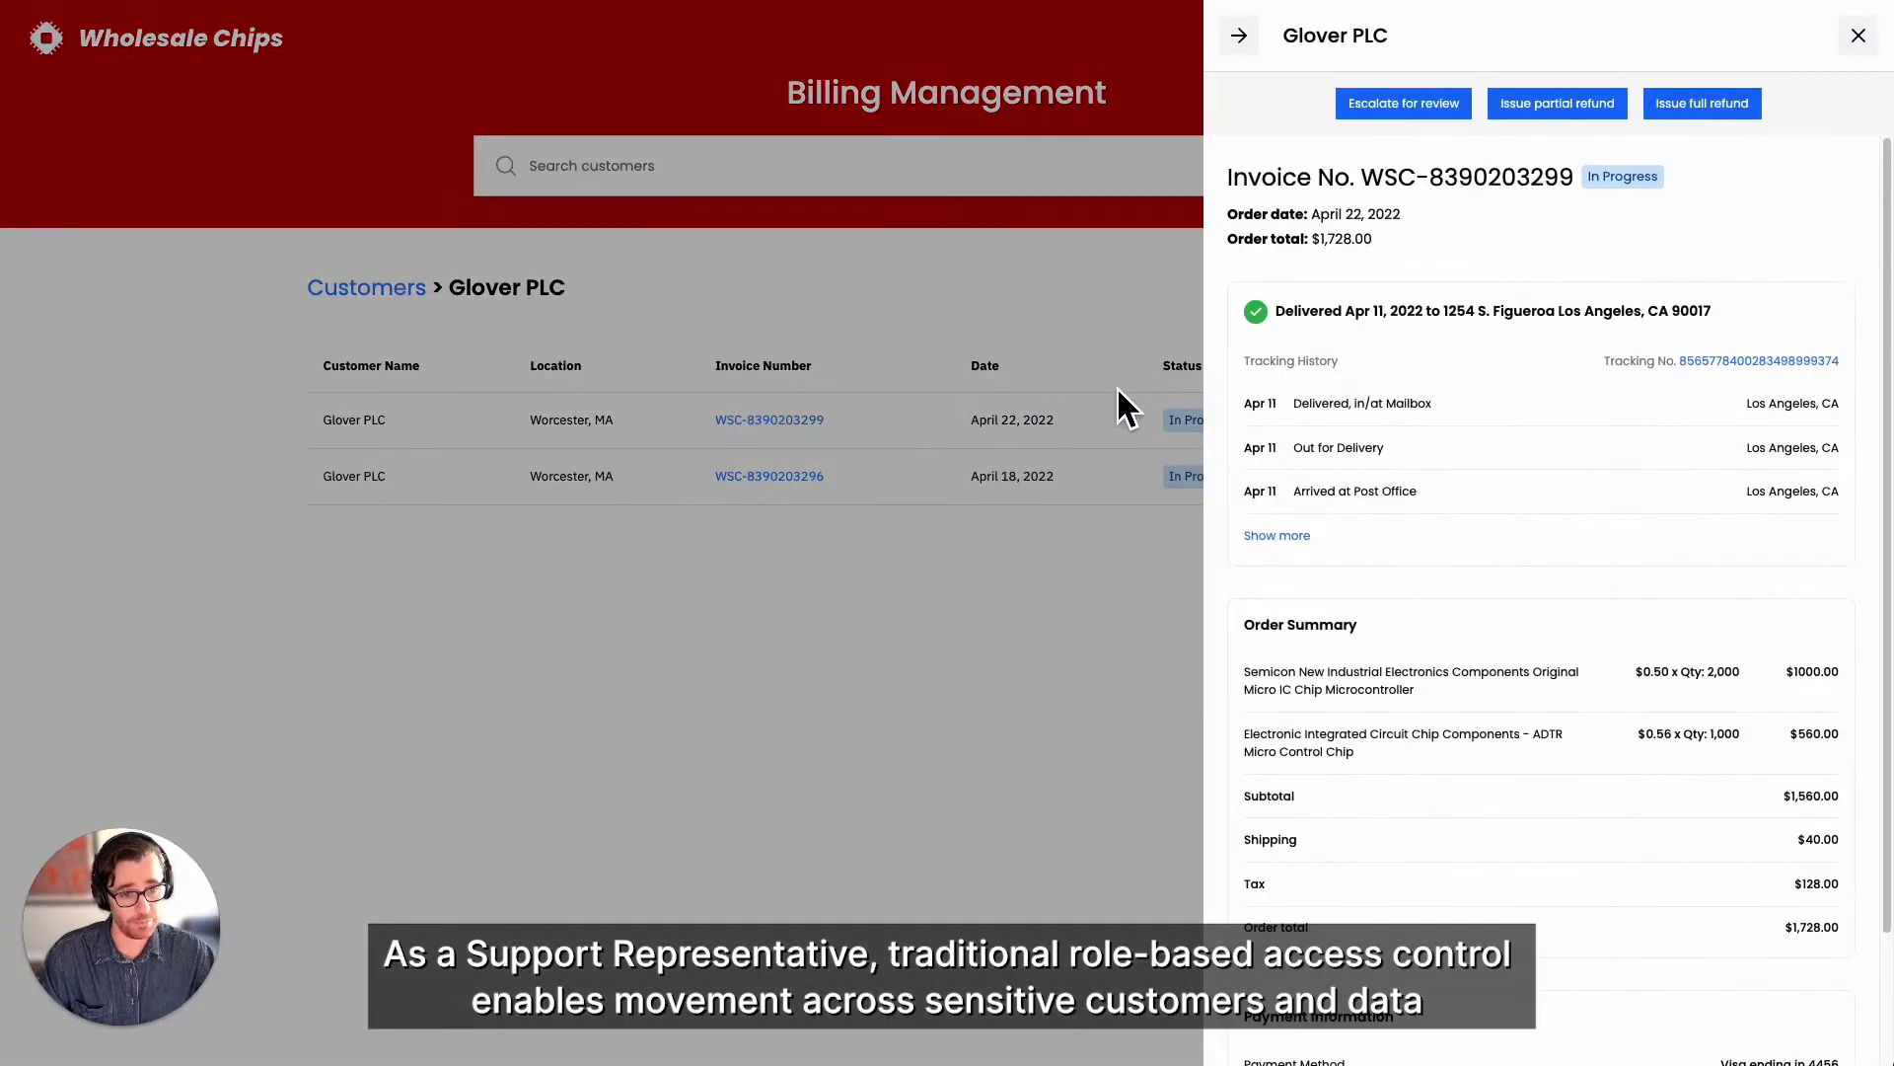
Issue a full refund with the rationale 'Because I can.' and dismiss the success message
click(1722, 103)
click(953, 532)
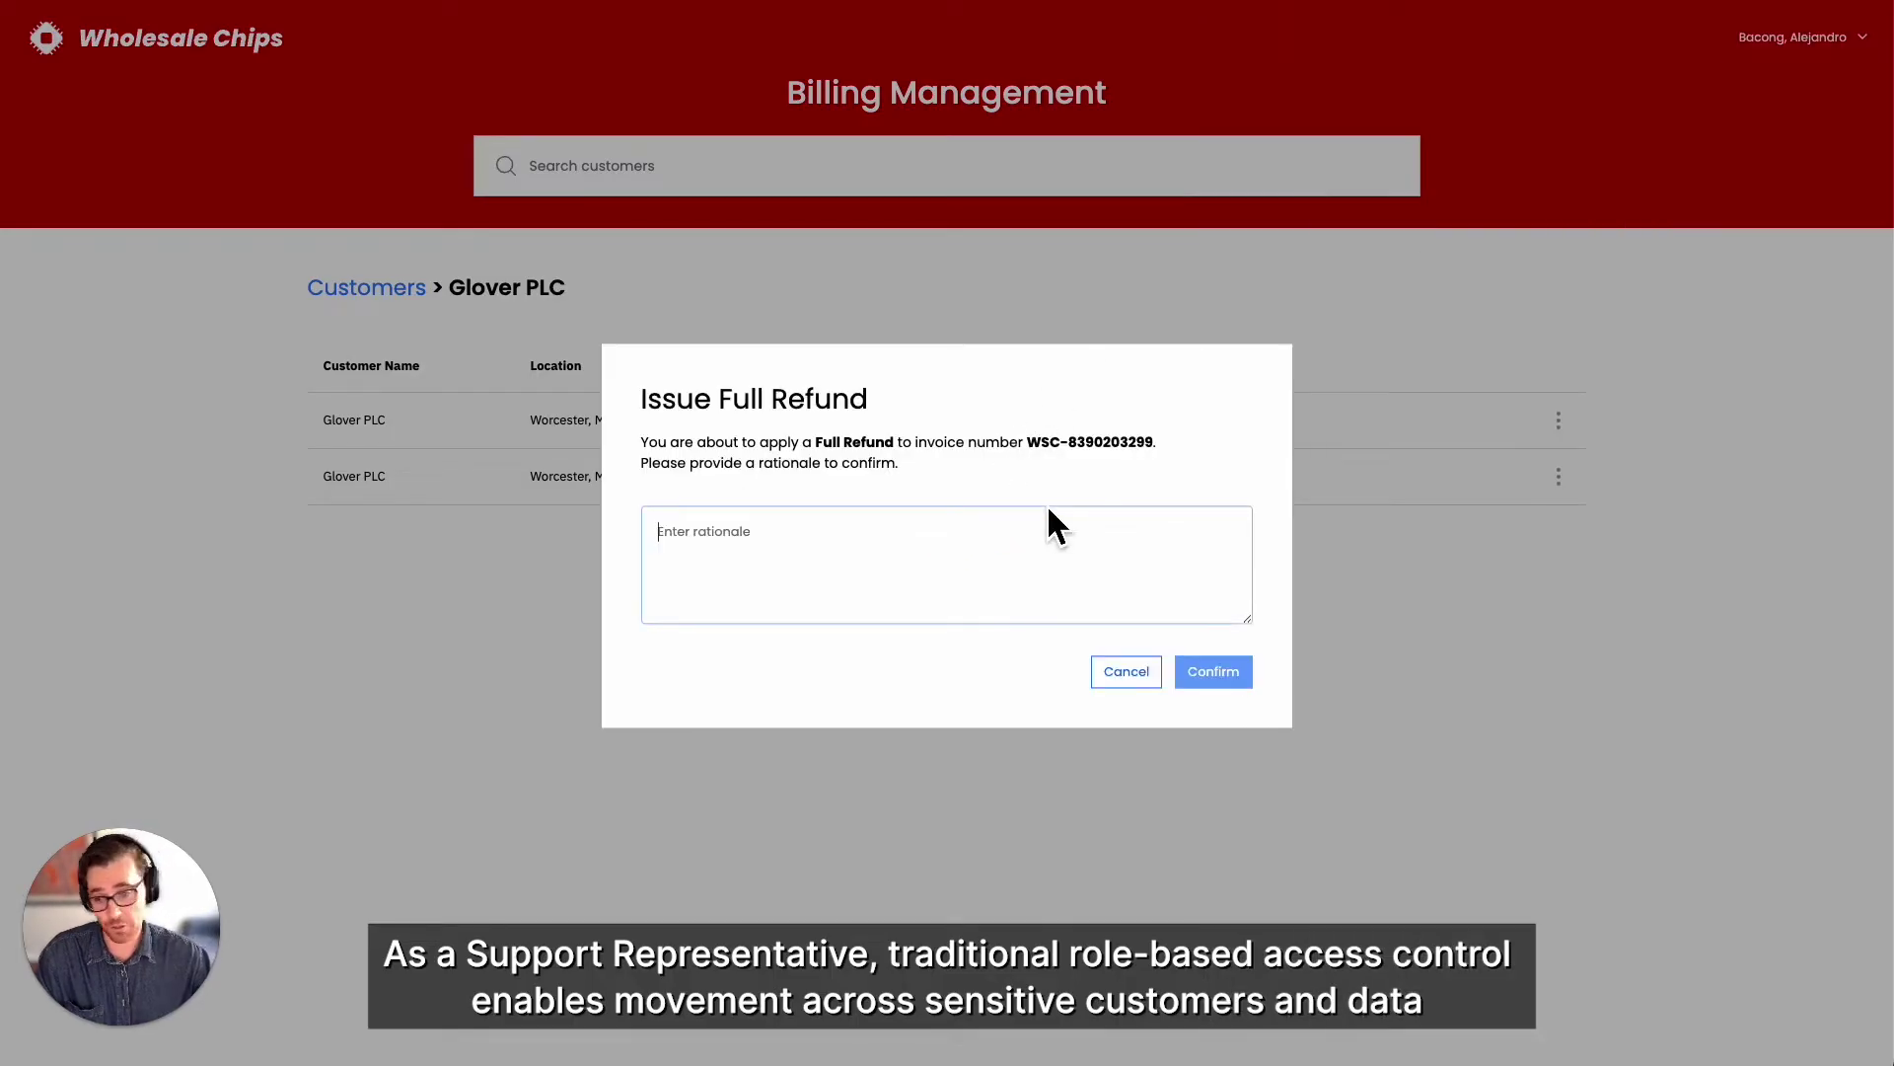
text(Becaus)
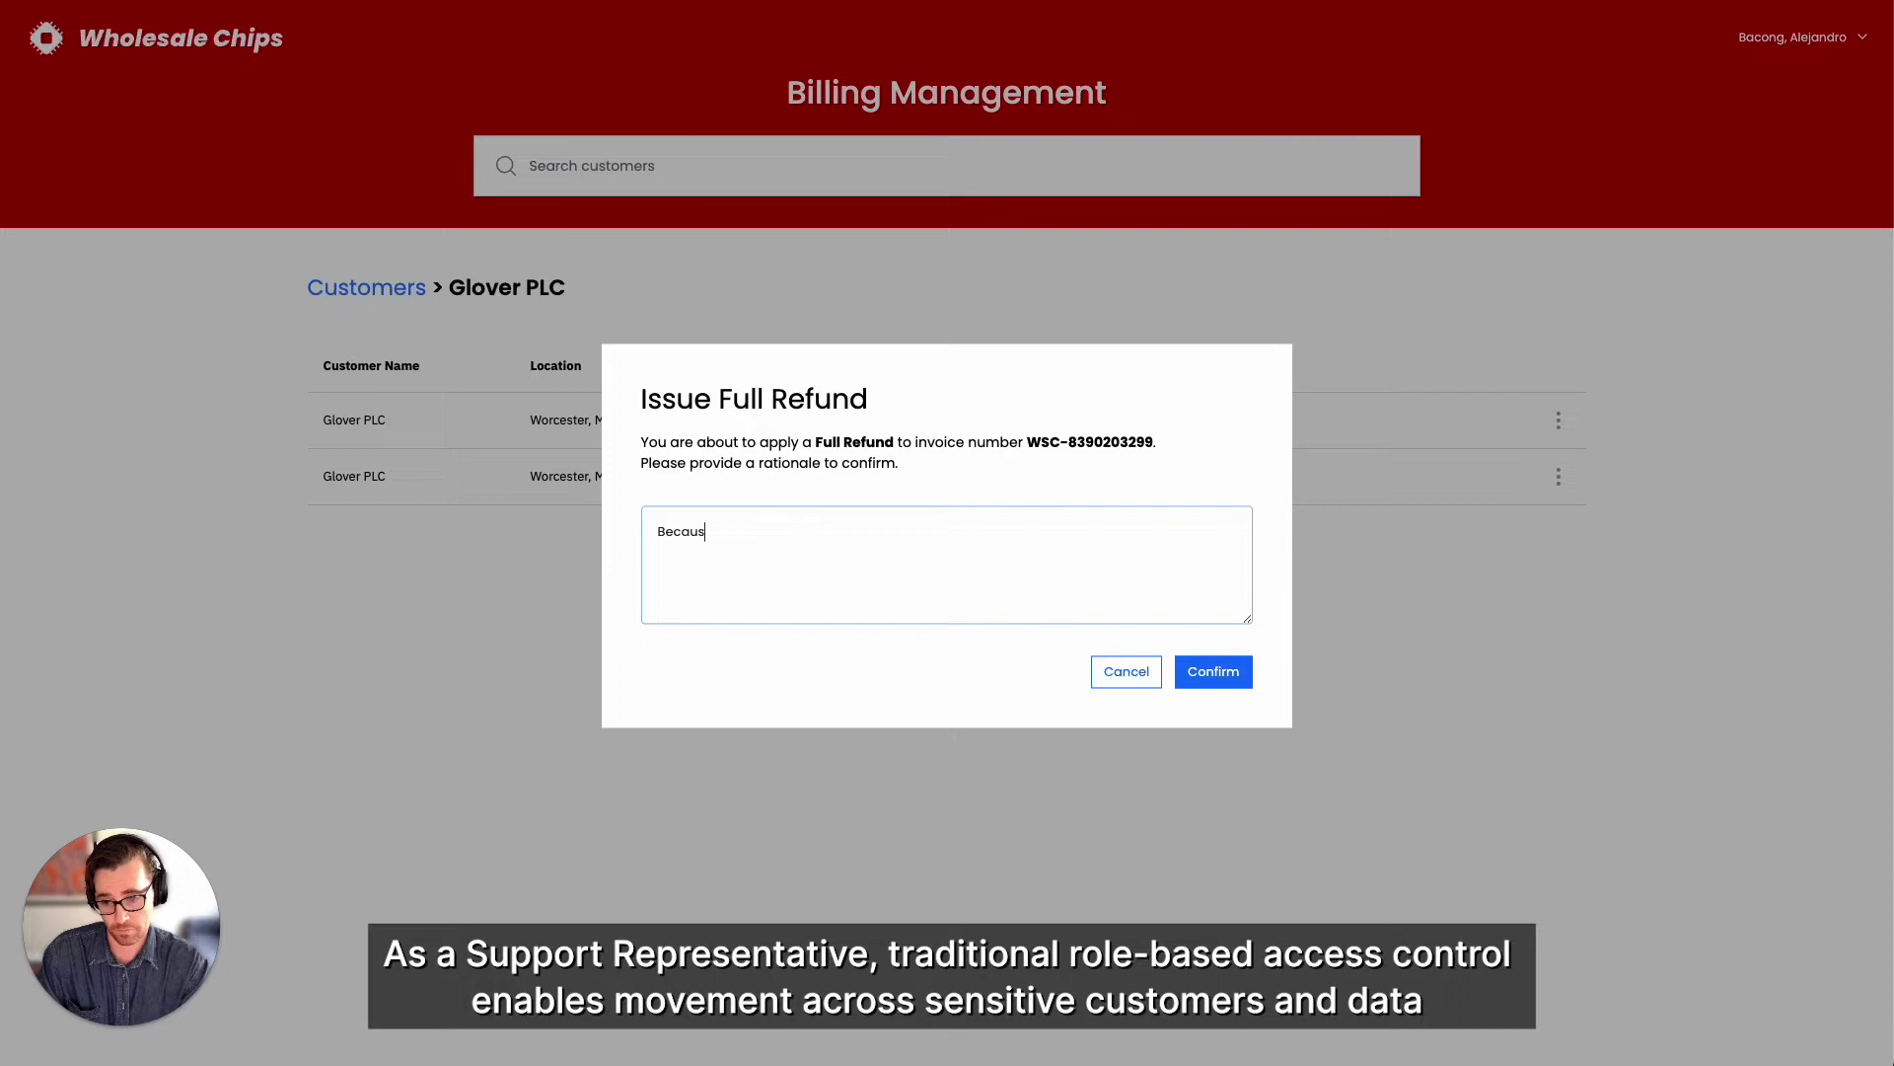
text(e I can.)
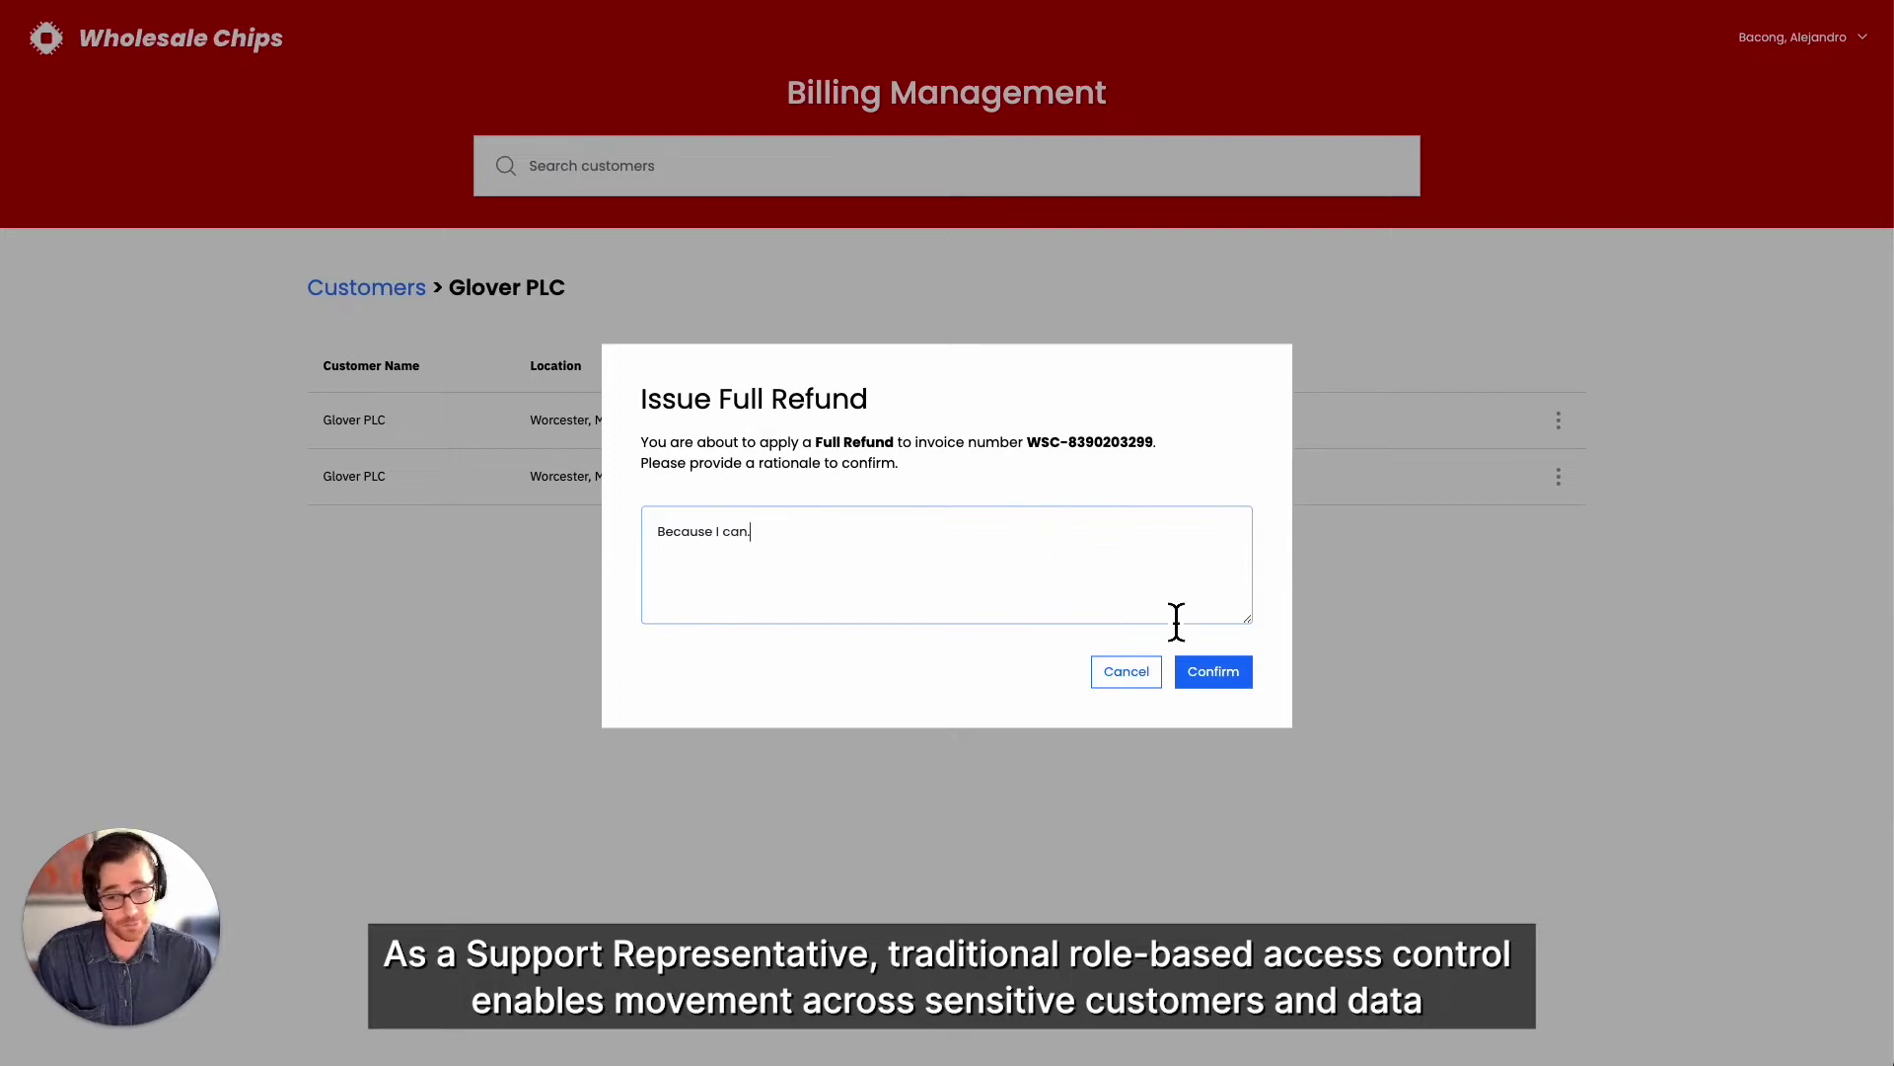
click(1229, 676)
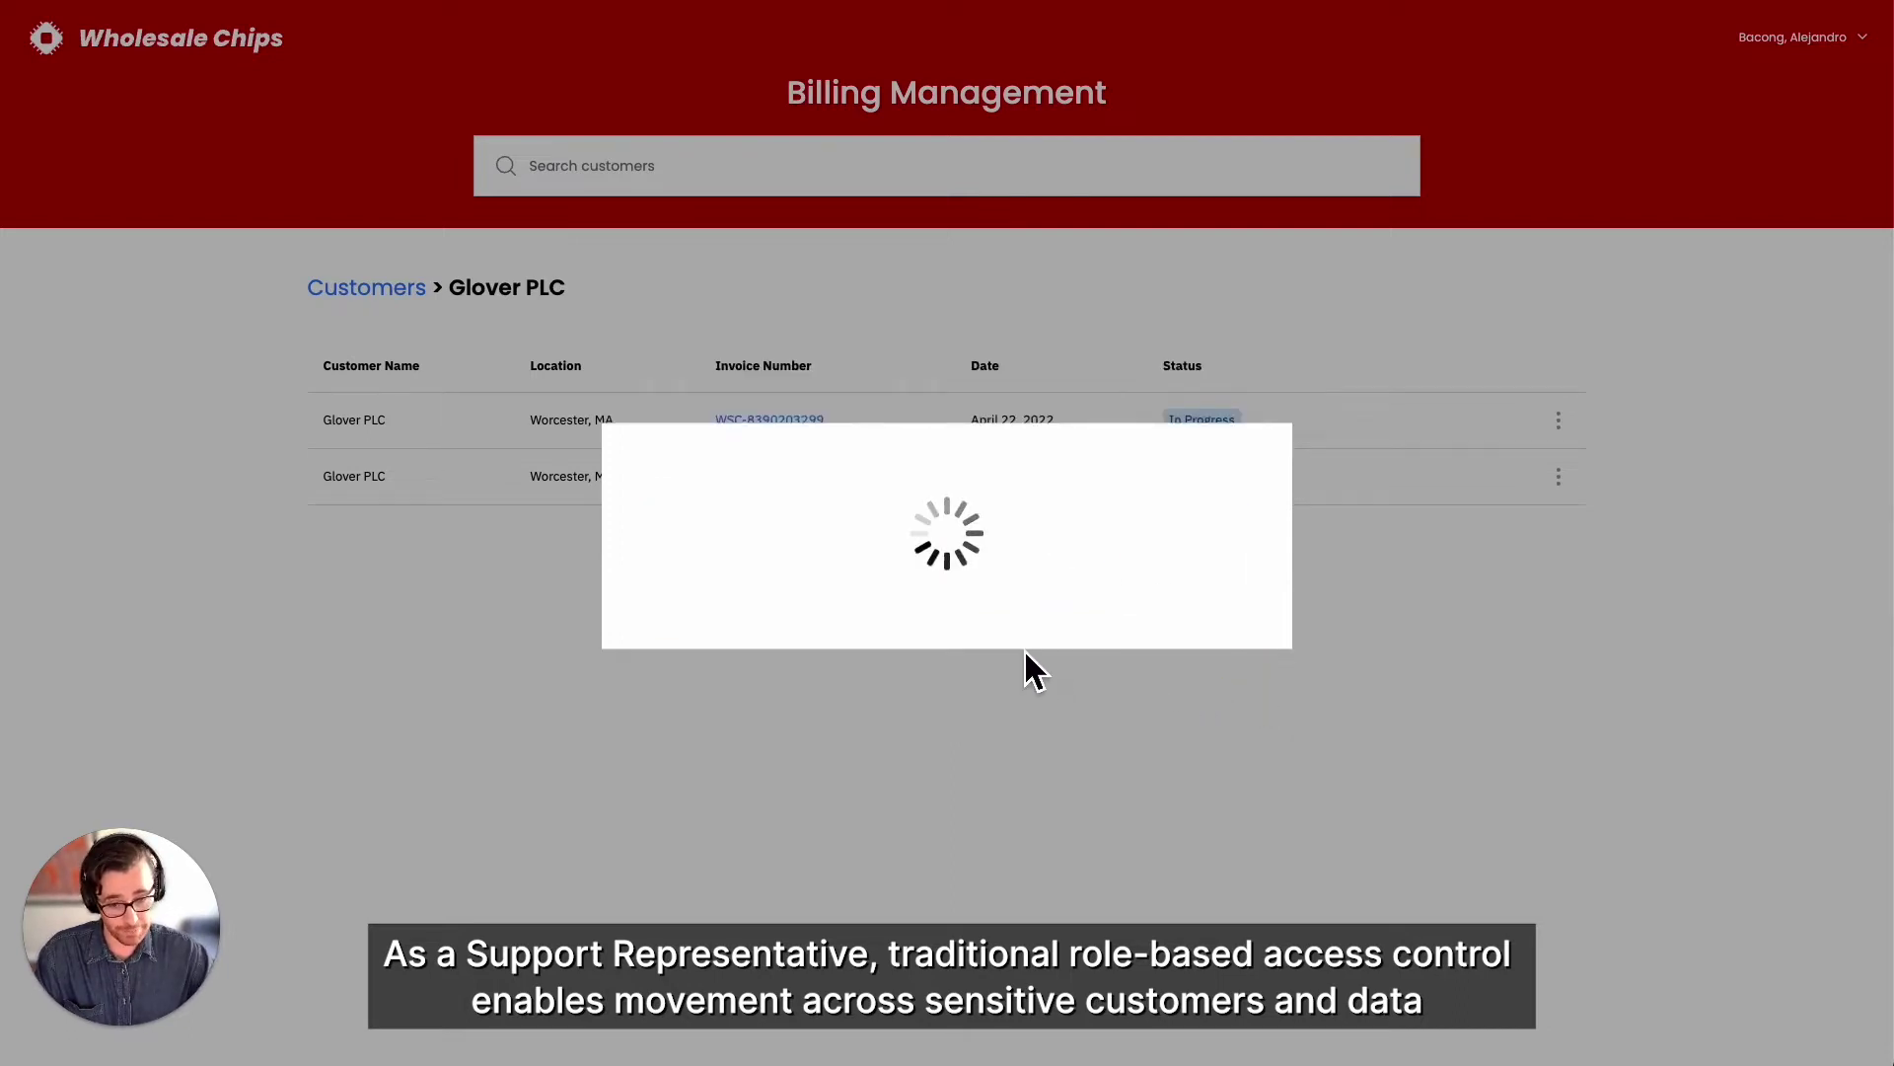
click(945, 593)
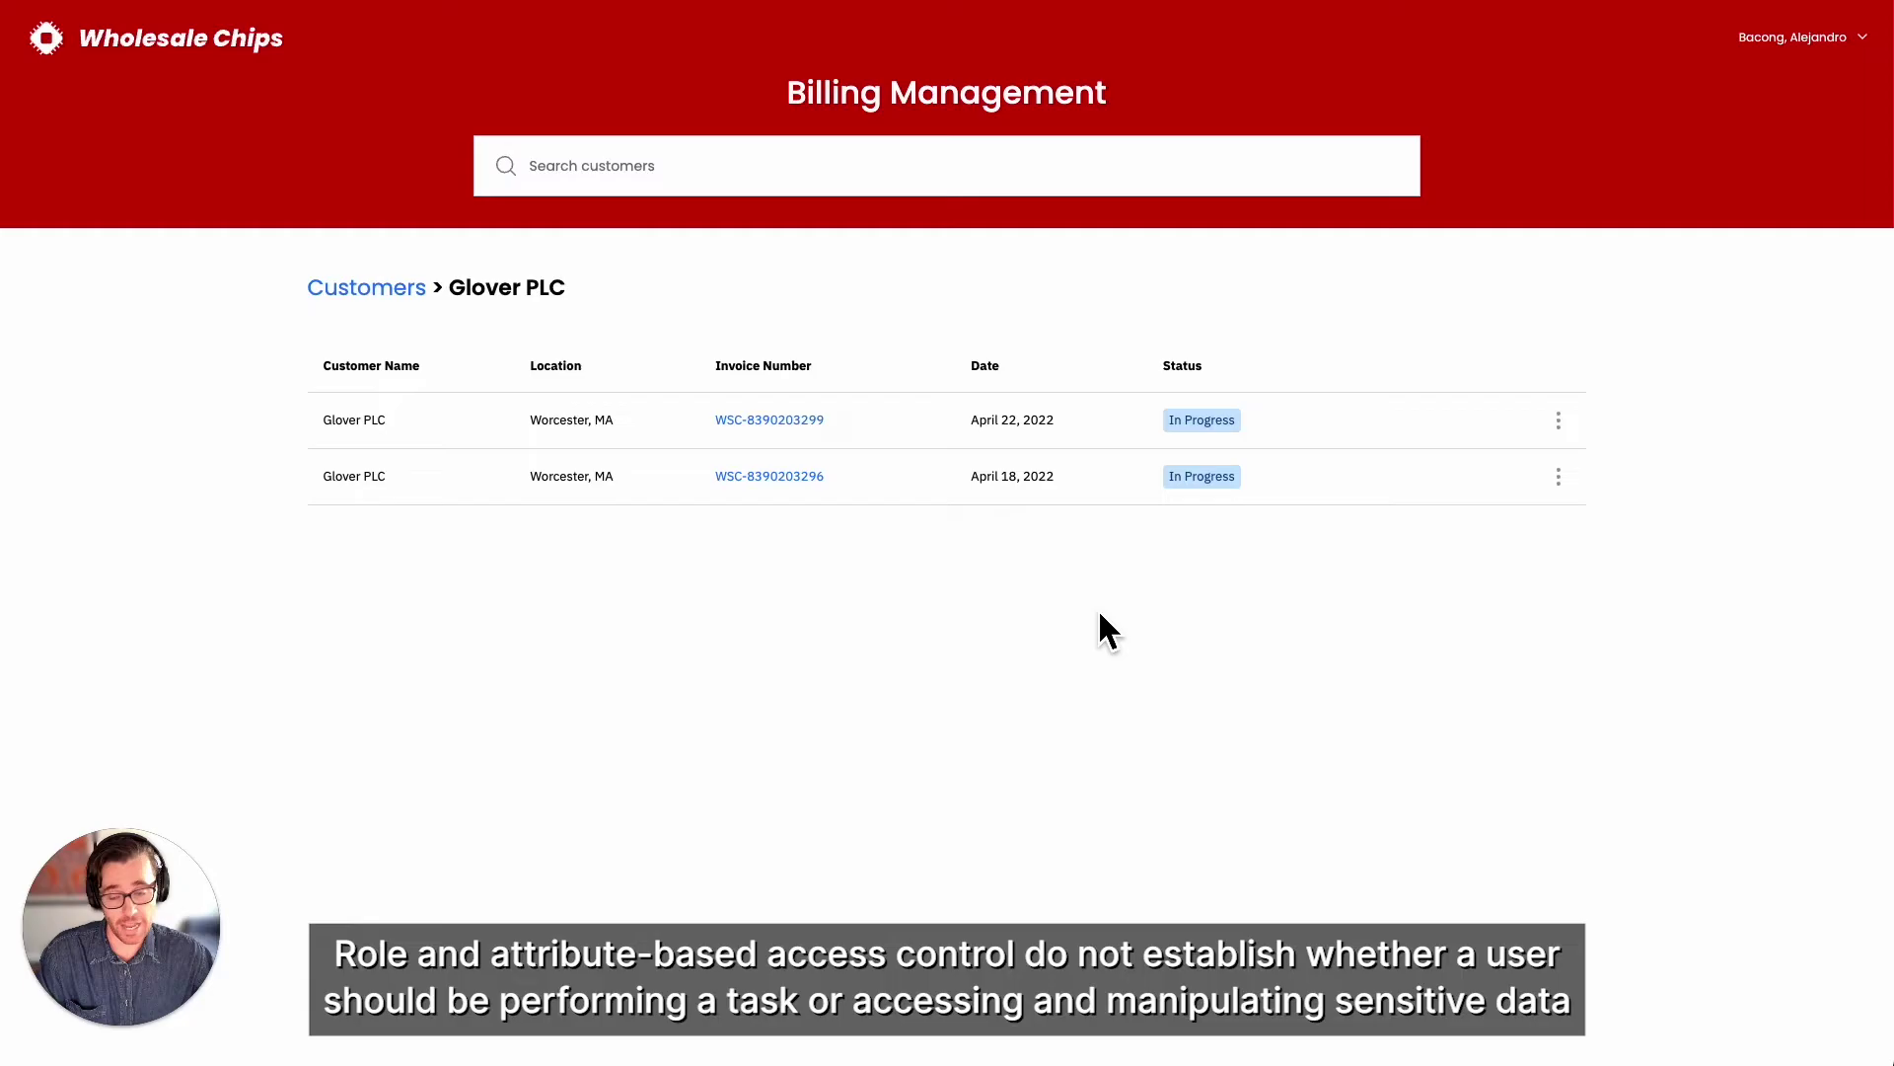
Go back to the customers list through the Customers breadcrumb
click(389, 287)
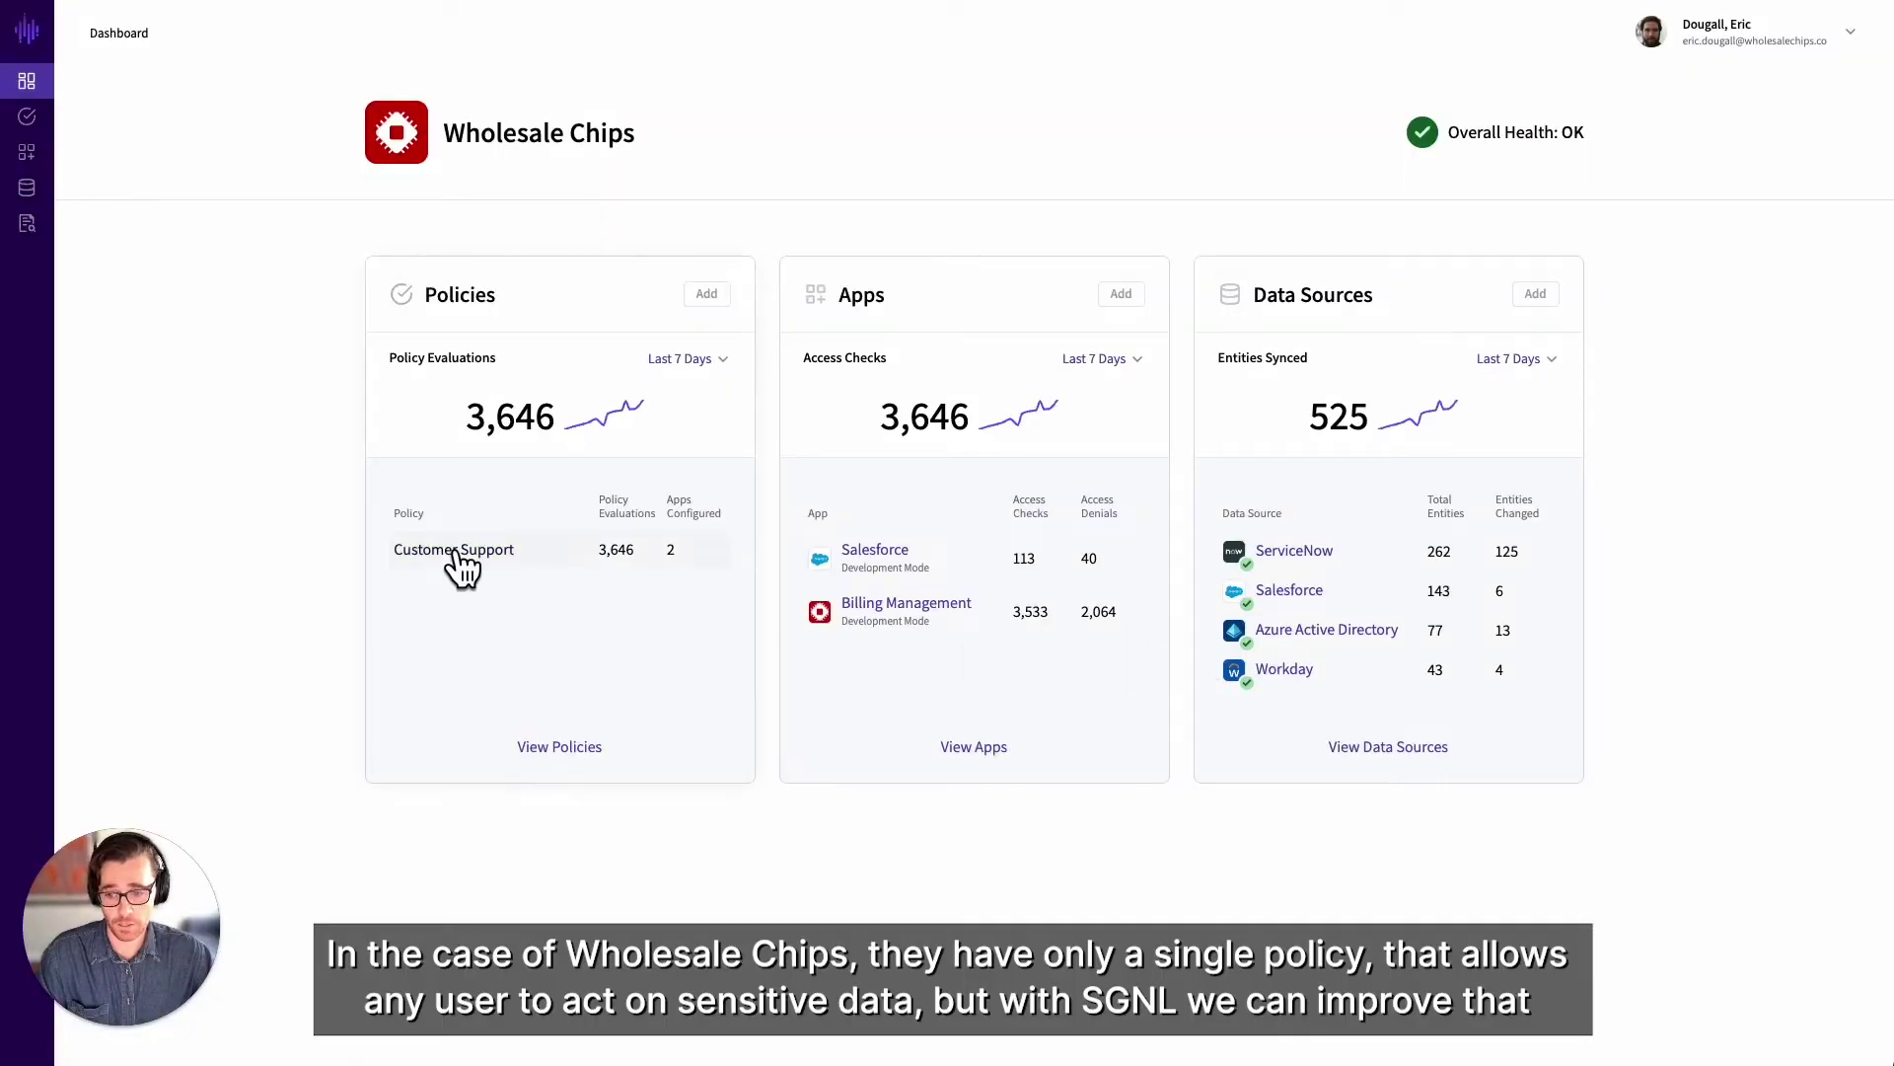
Edit the Customer Support policy and restrict its scope to Customer support users
click(462, 557)
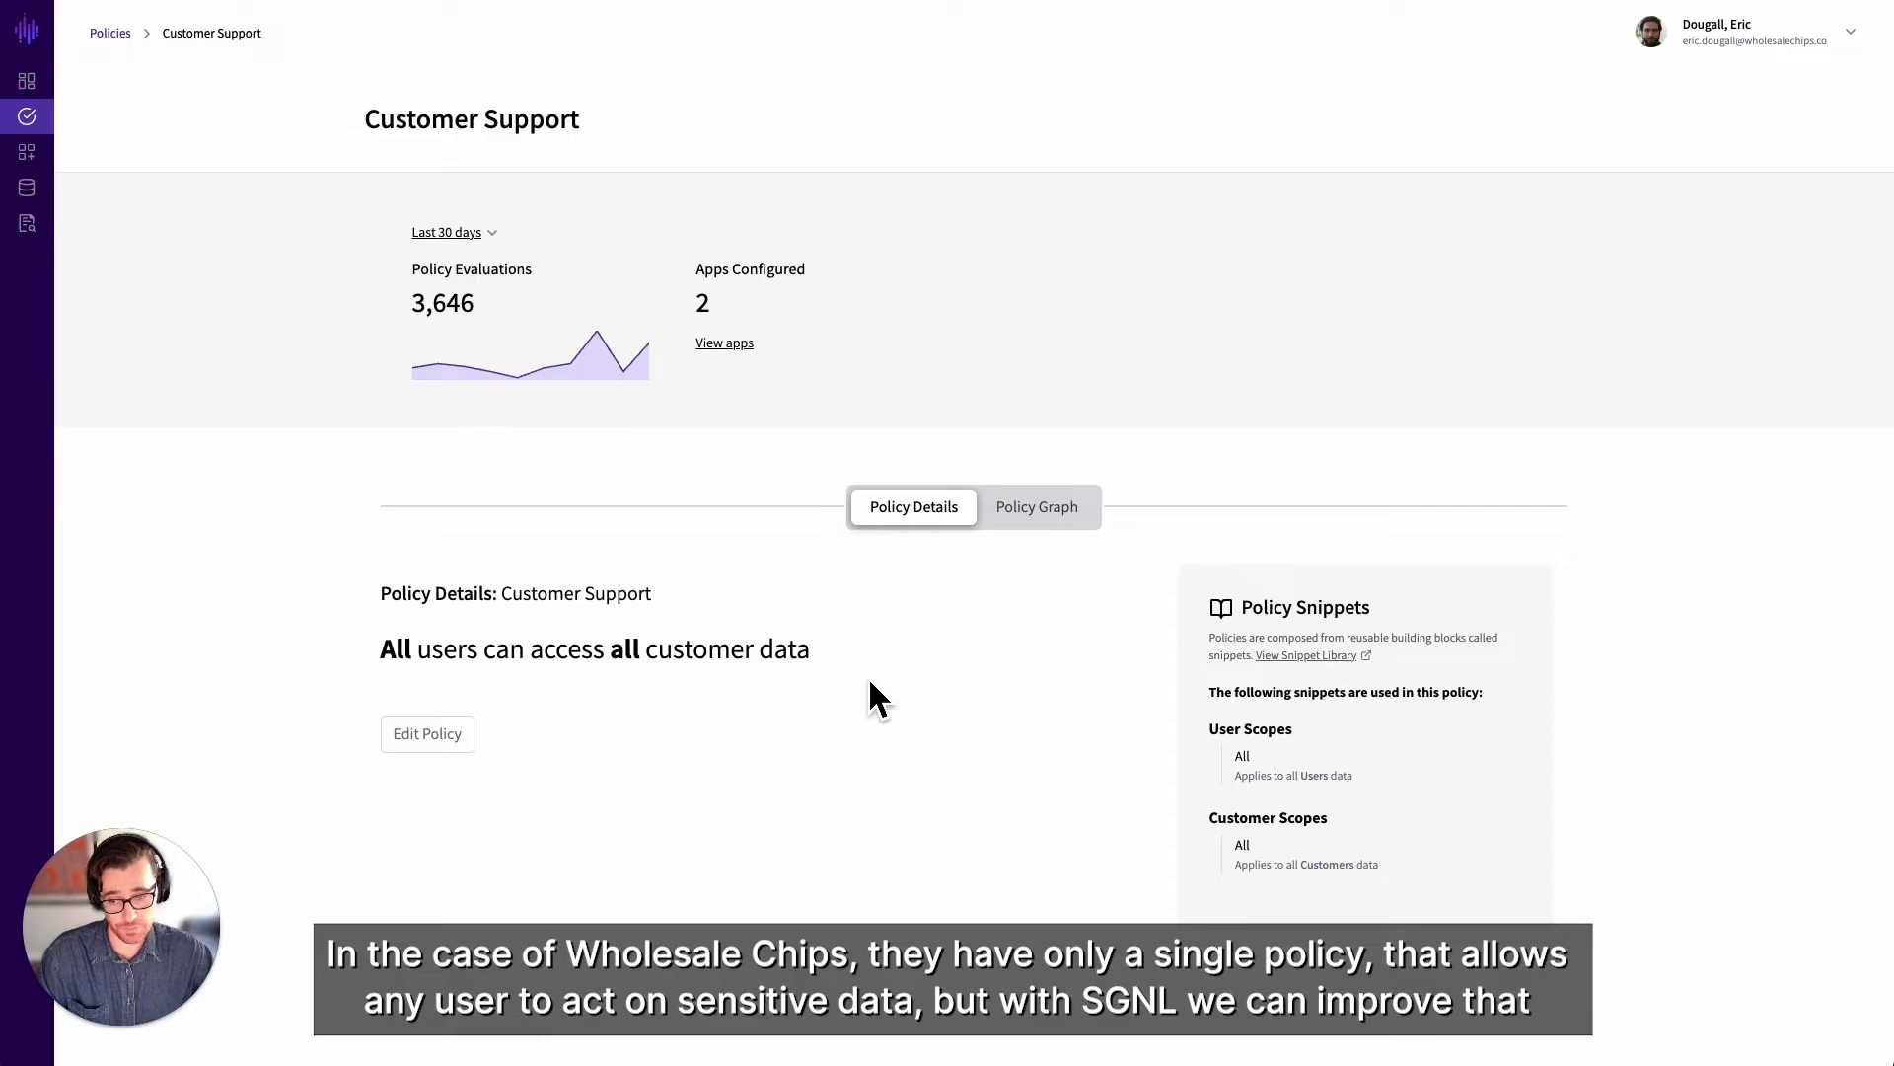
click(439, 747)
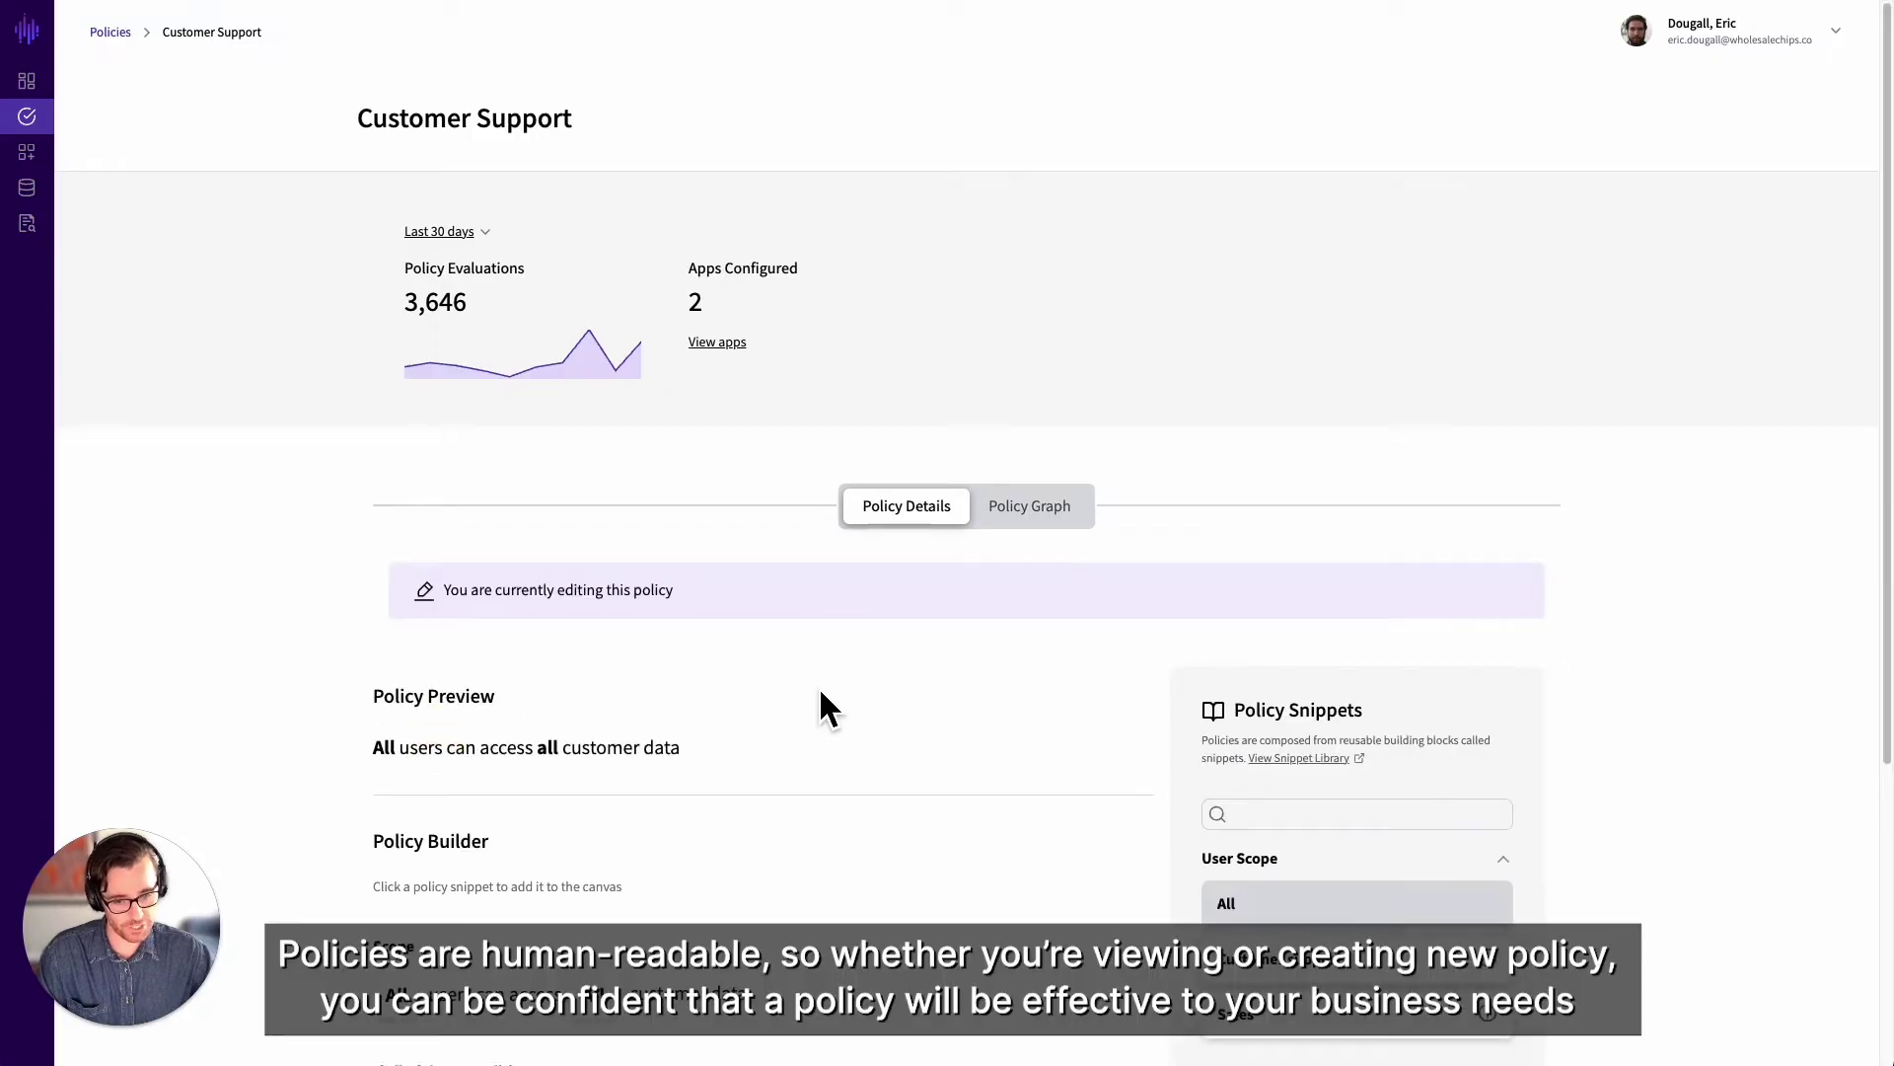
scroll(1134, 729, down, 3)
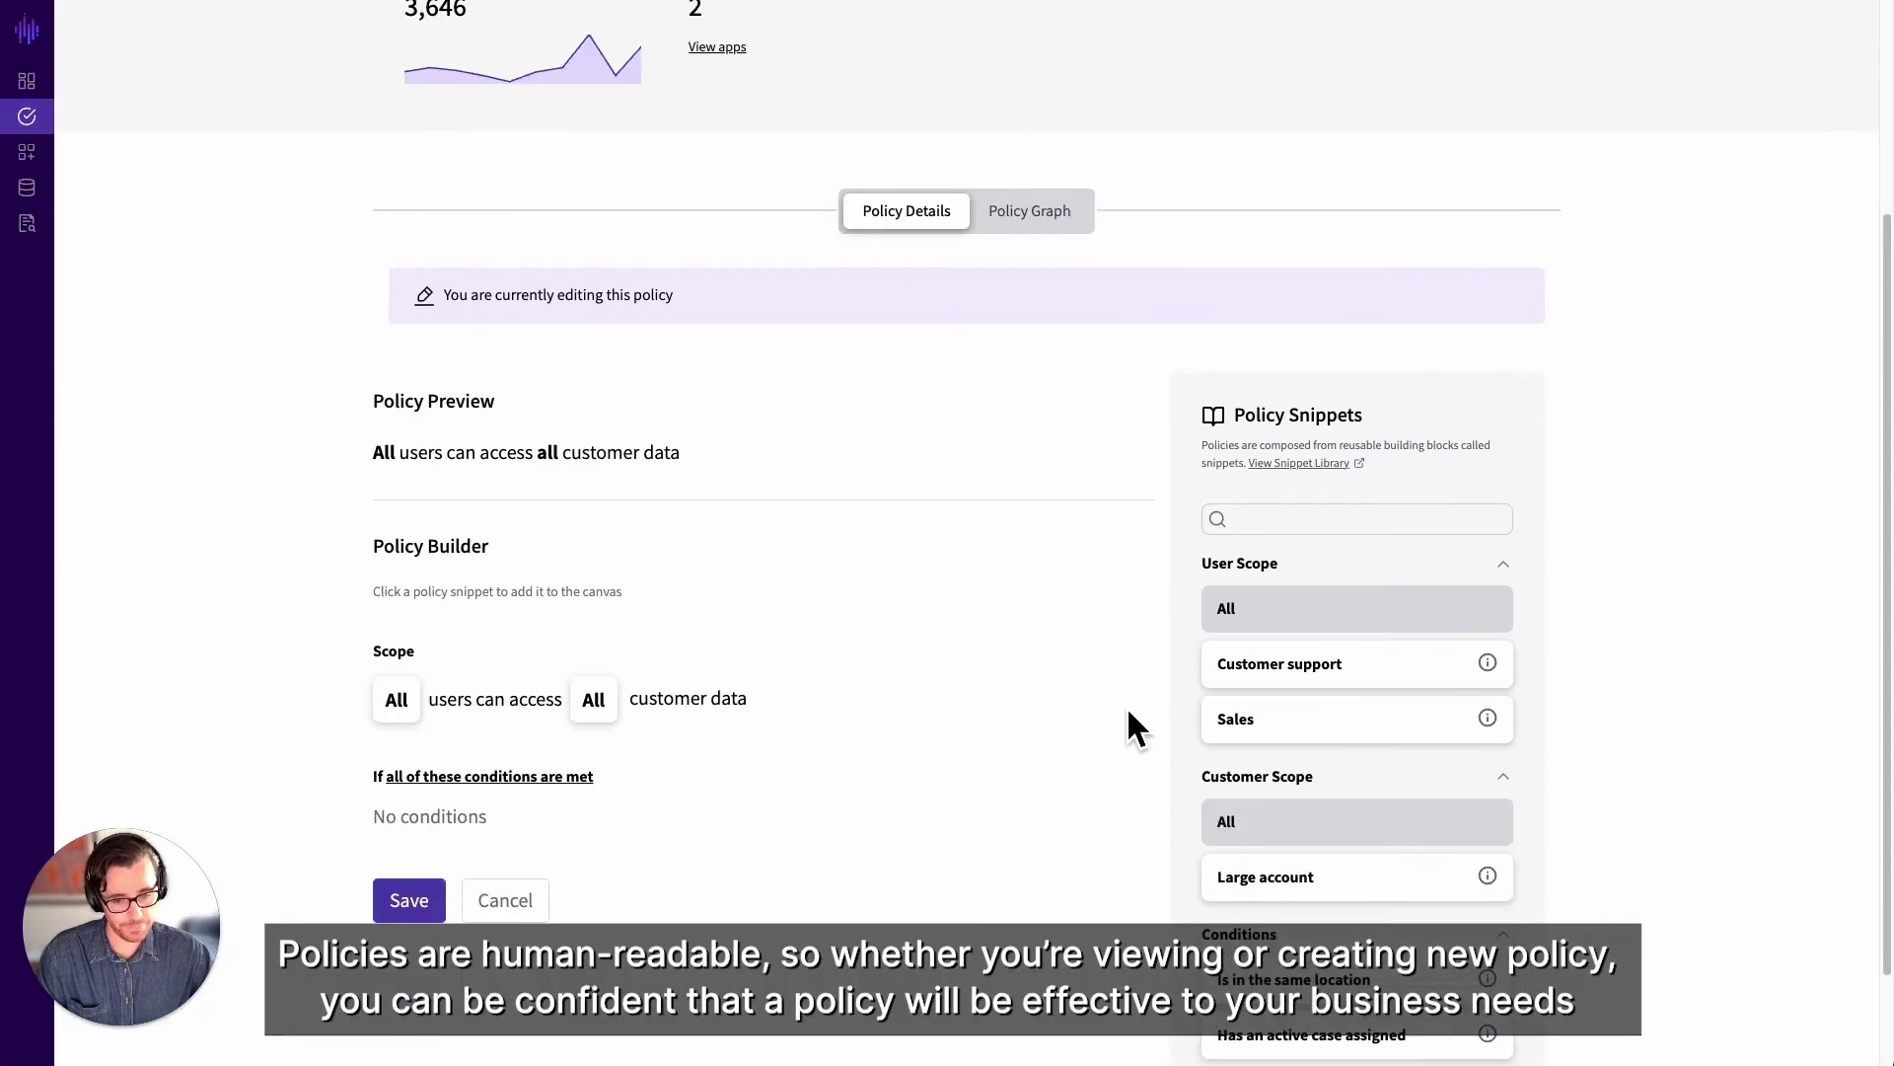
click(1288, 674)
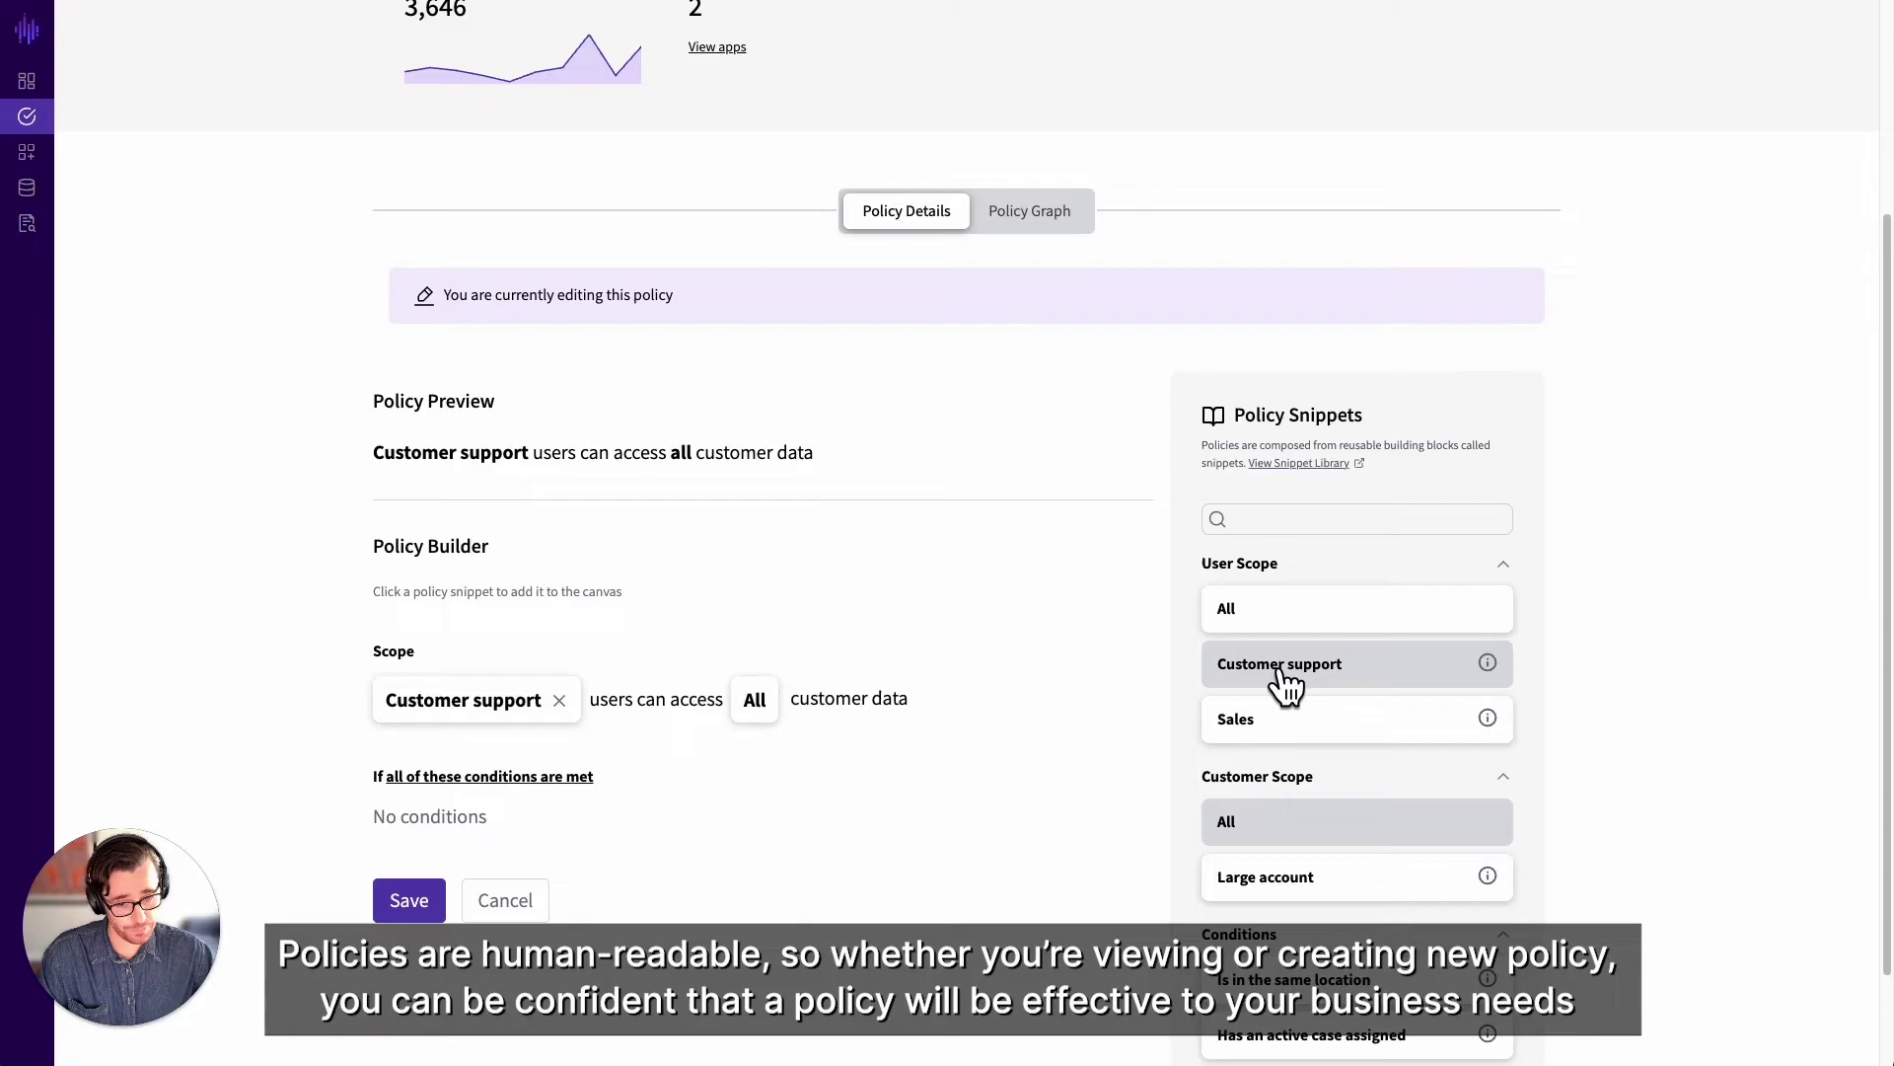
mouse_move(1491, 670)
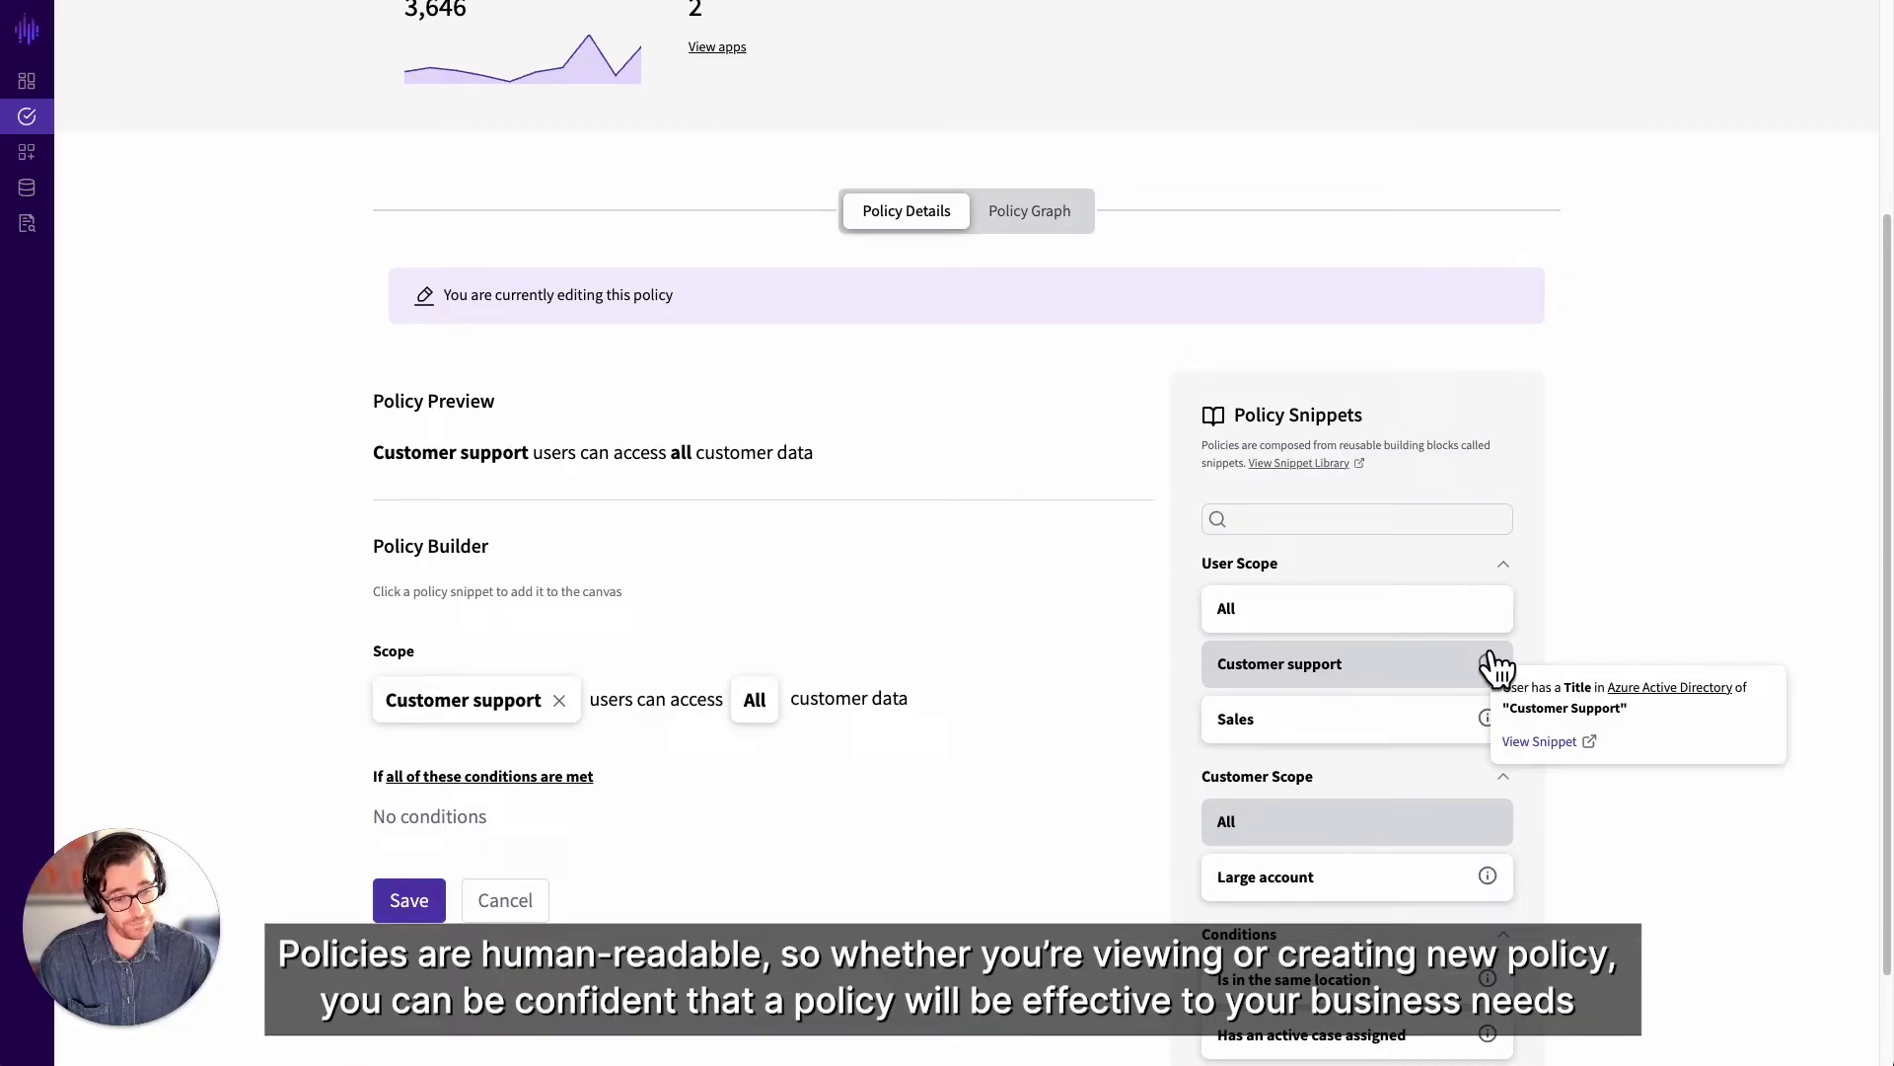
Add the 'Is in the same location' and 'Has an active case assigned' conditions, then save
scroll(1492, 669, down, 2)
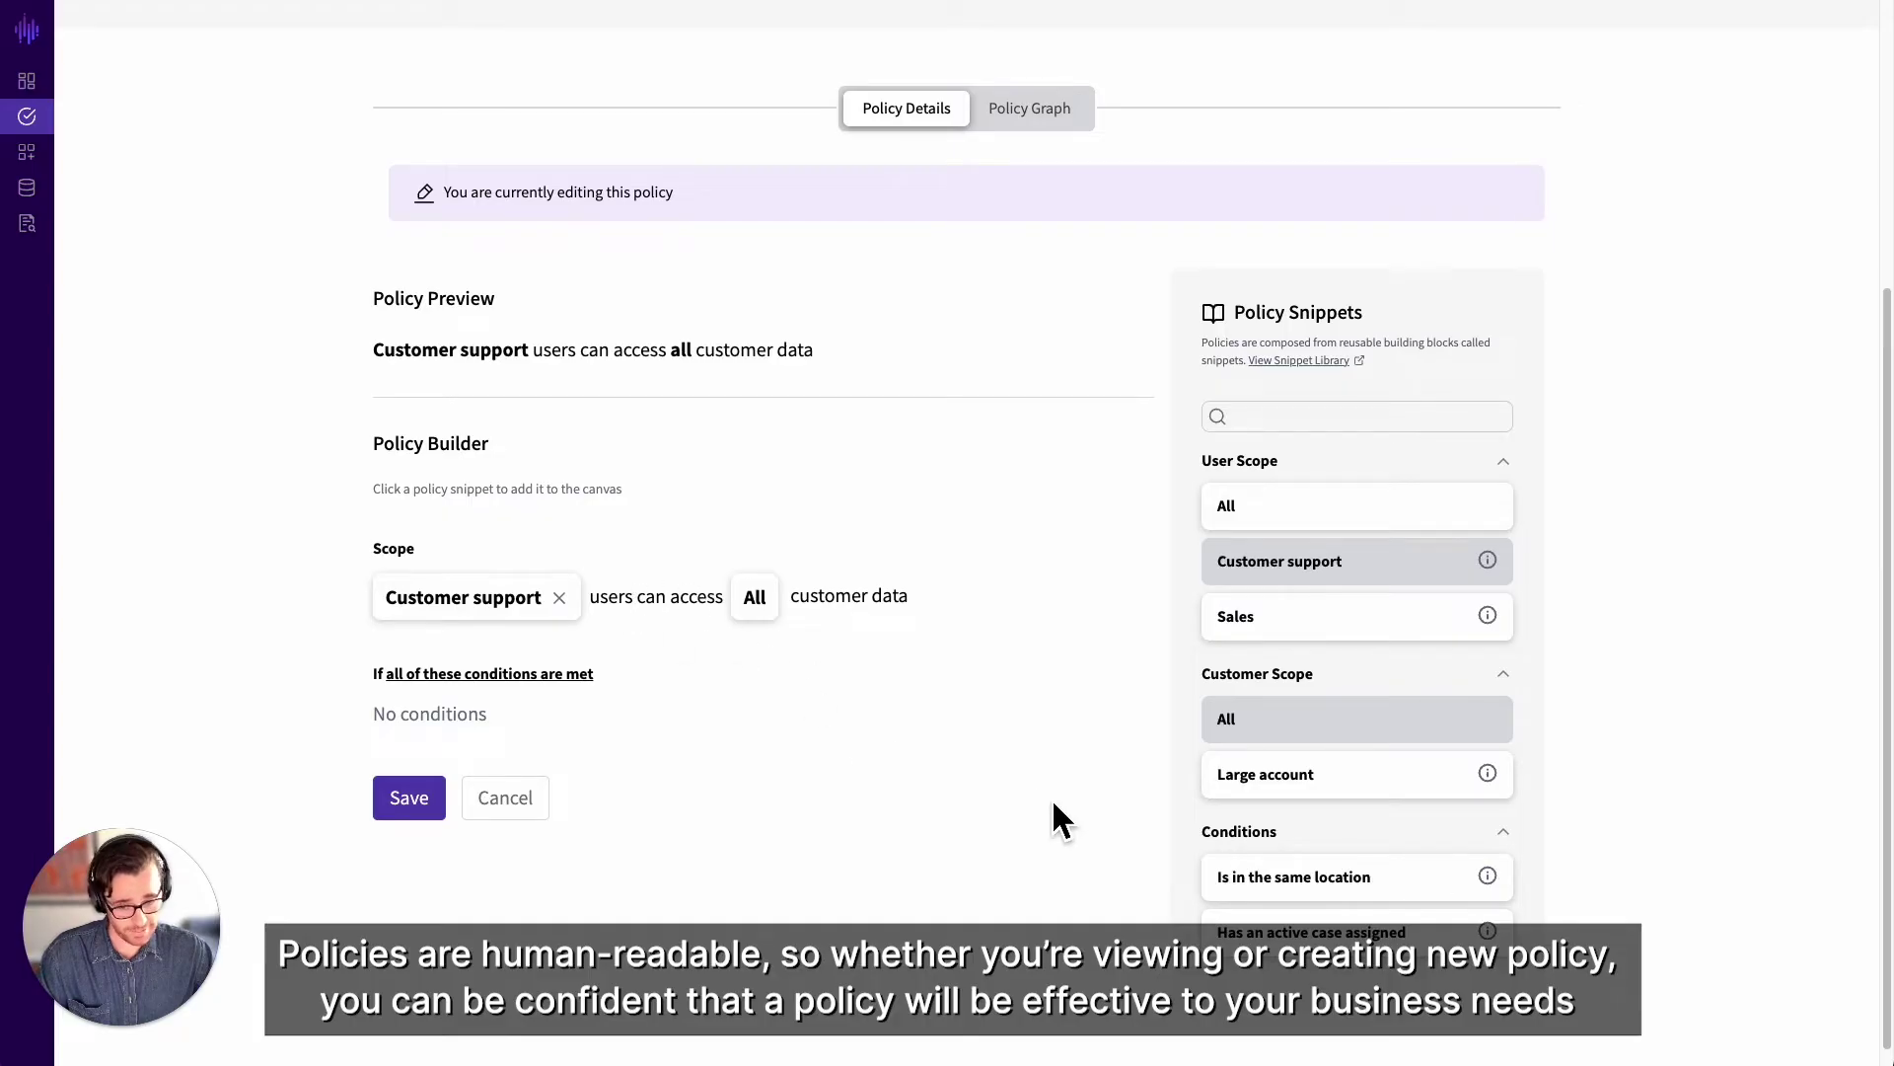
scroll(1096, 834, down, 1)
click(1418, 857)
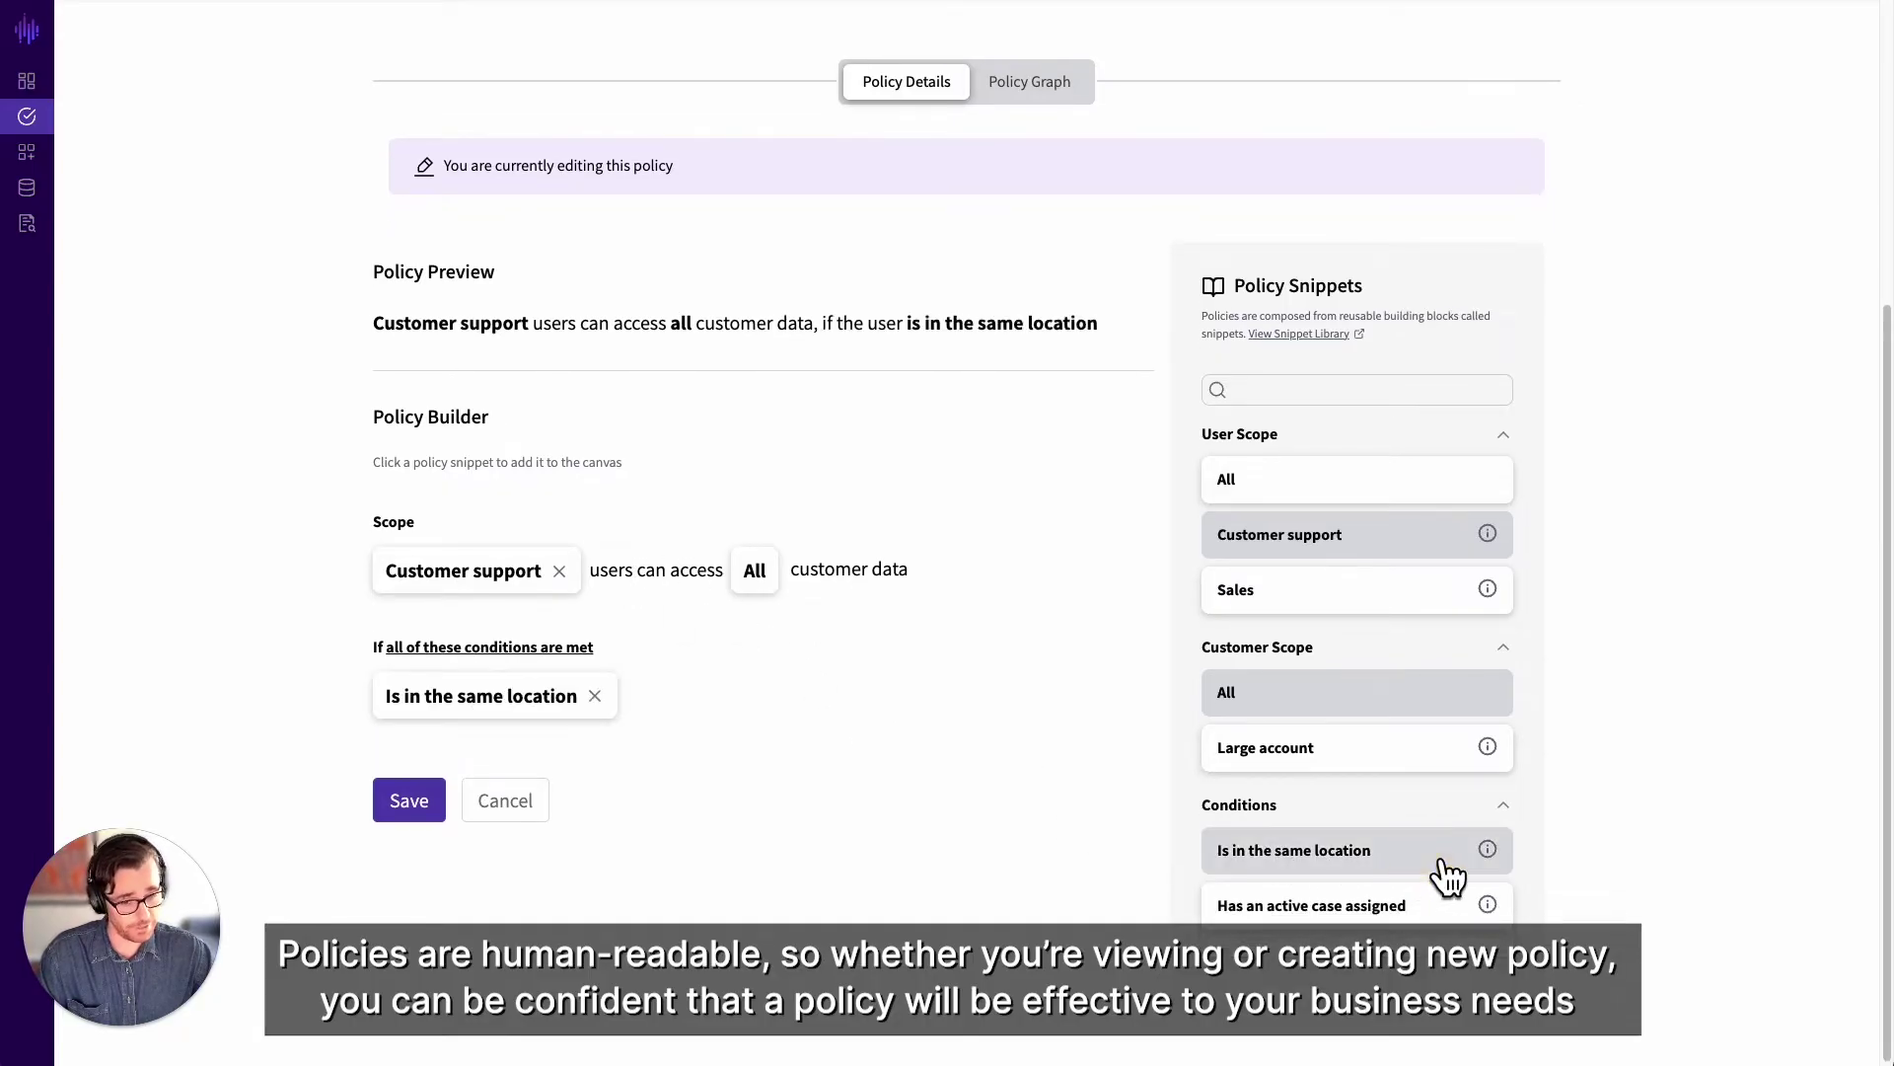
click(1372, 910)
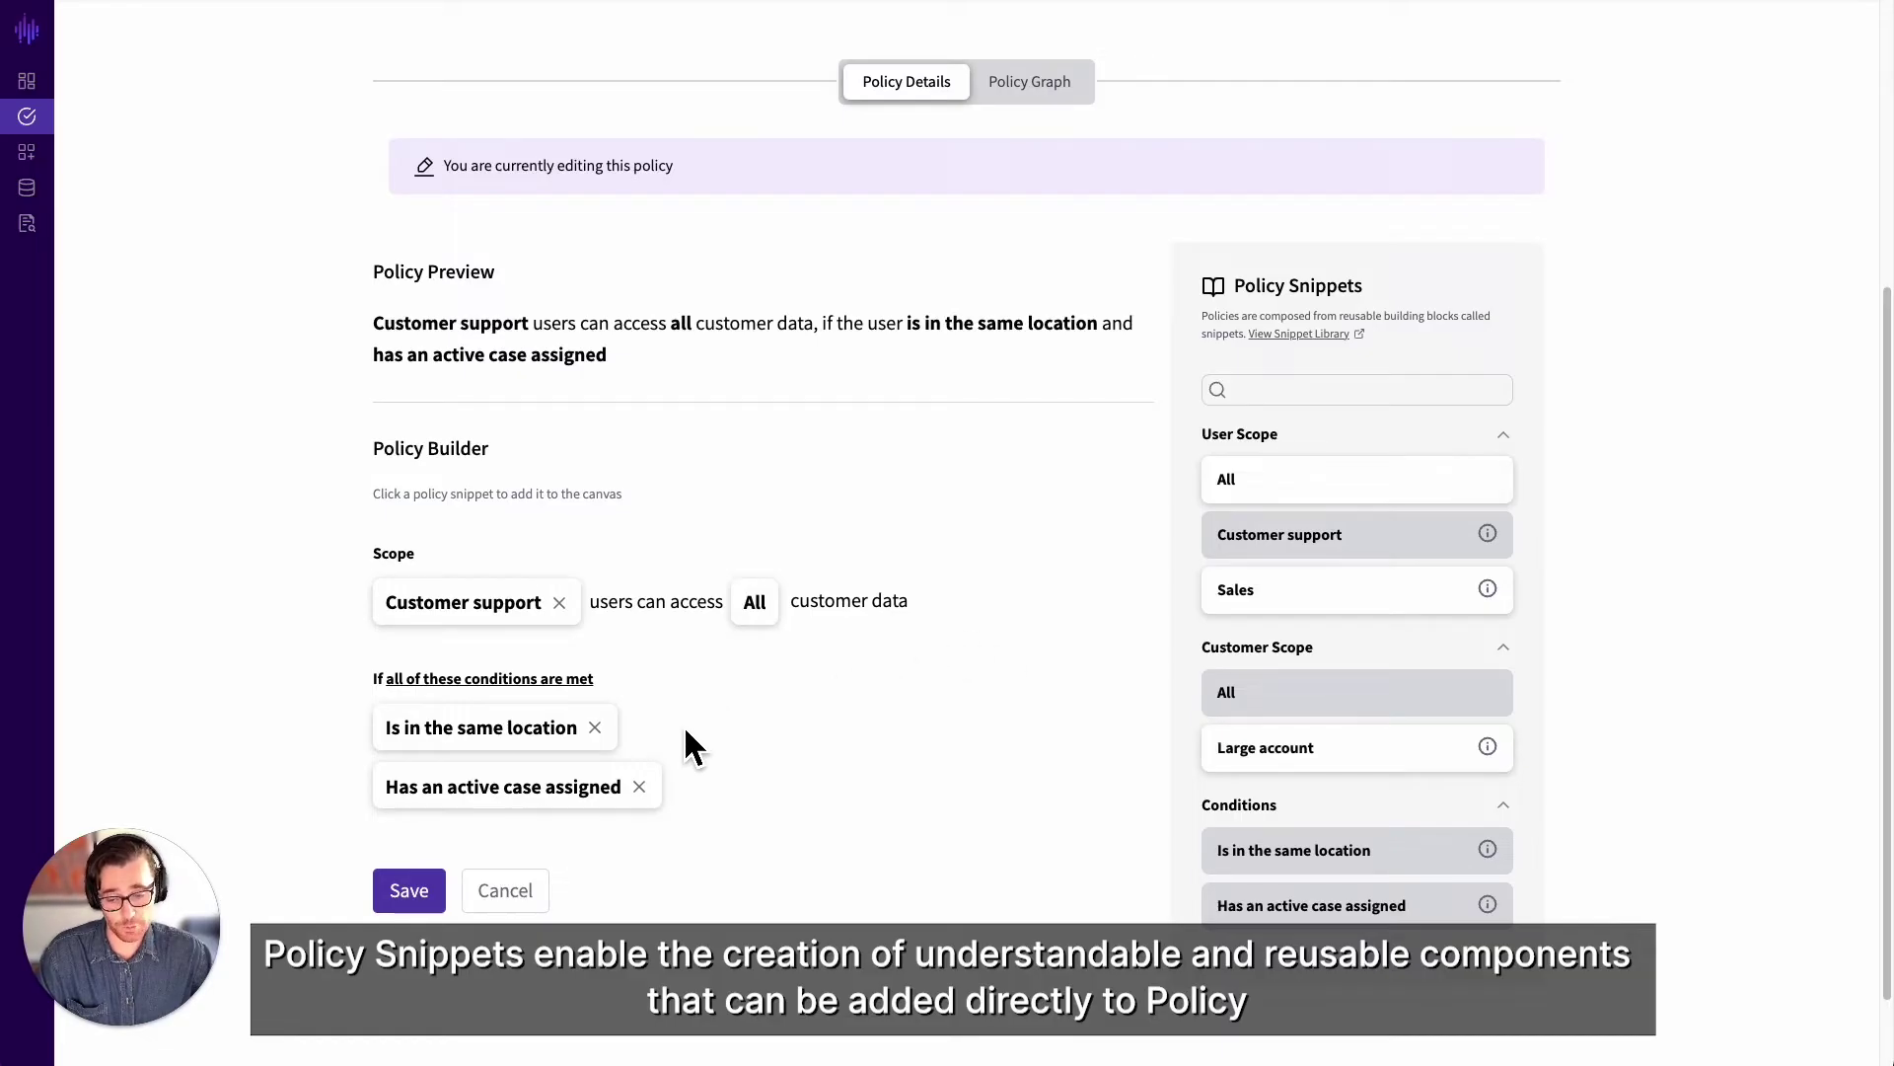
mouse_move(581, 786)
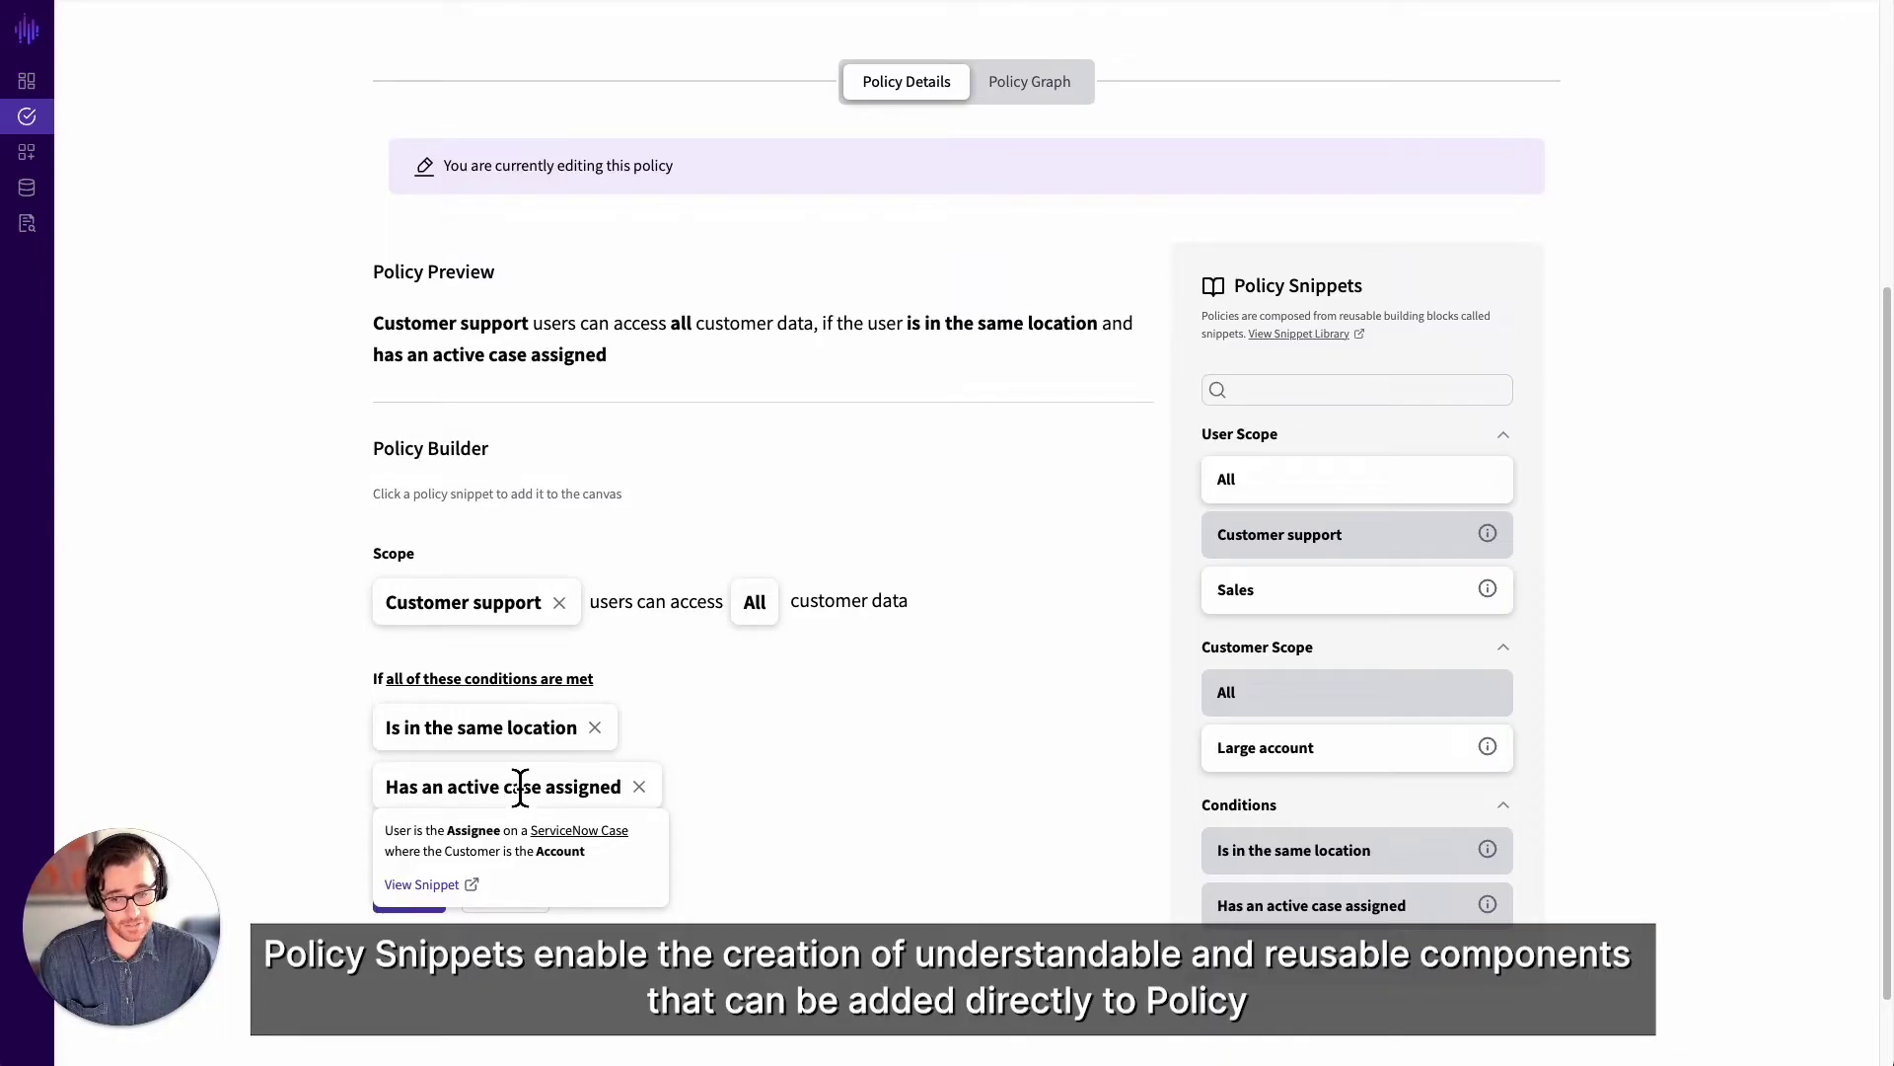
click(410, 891)
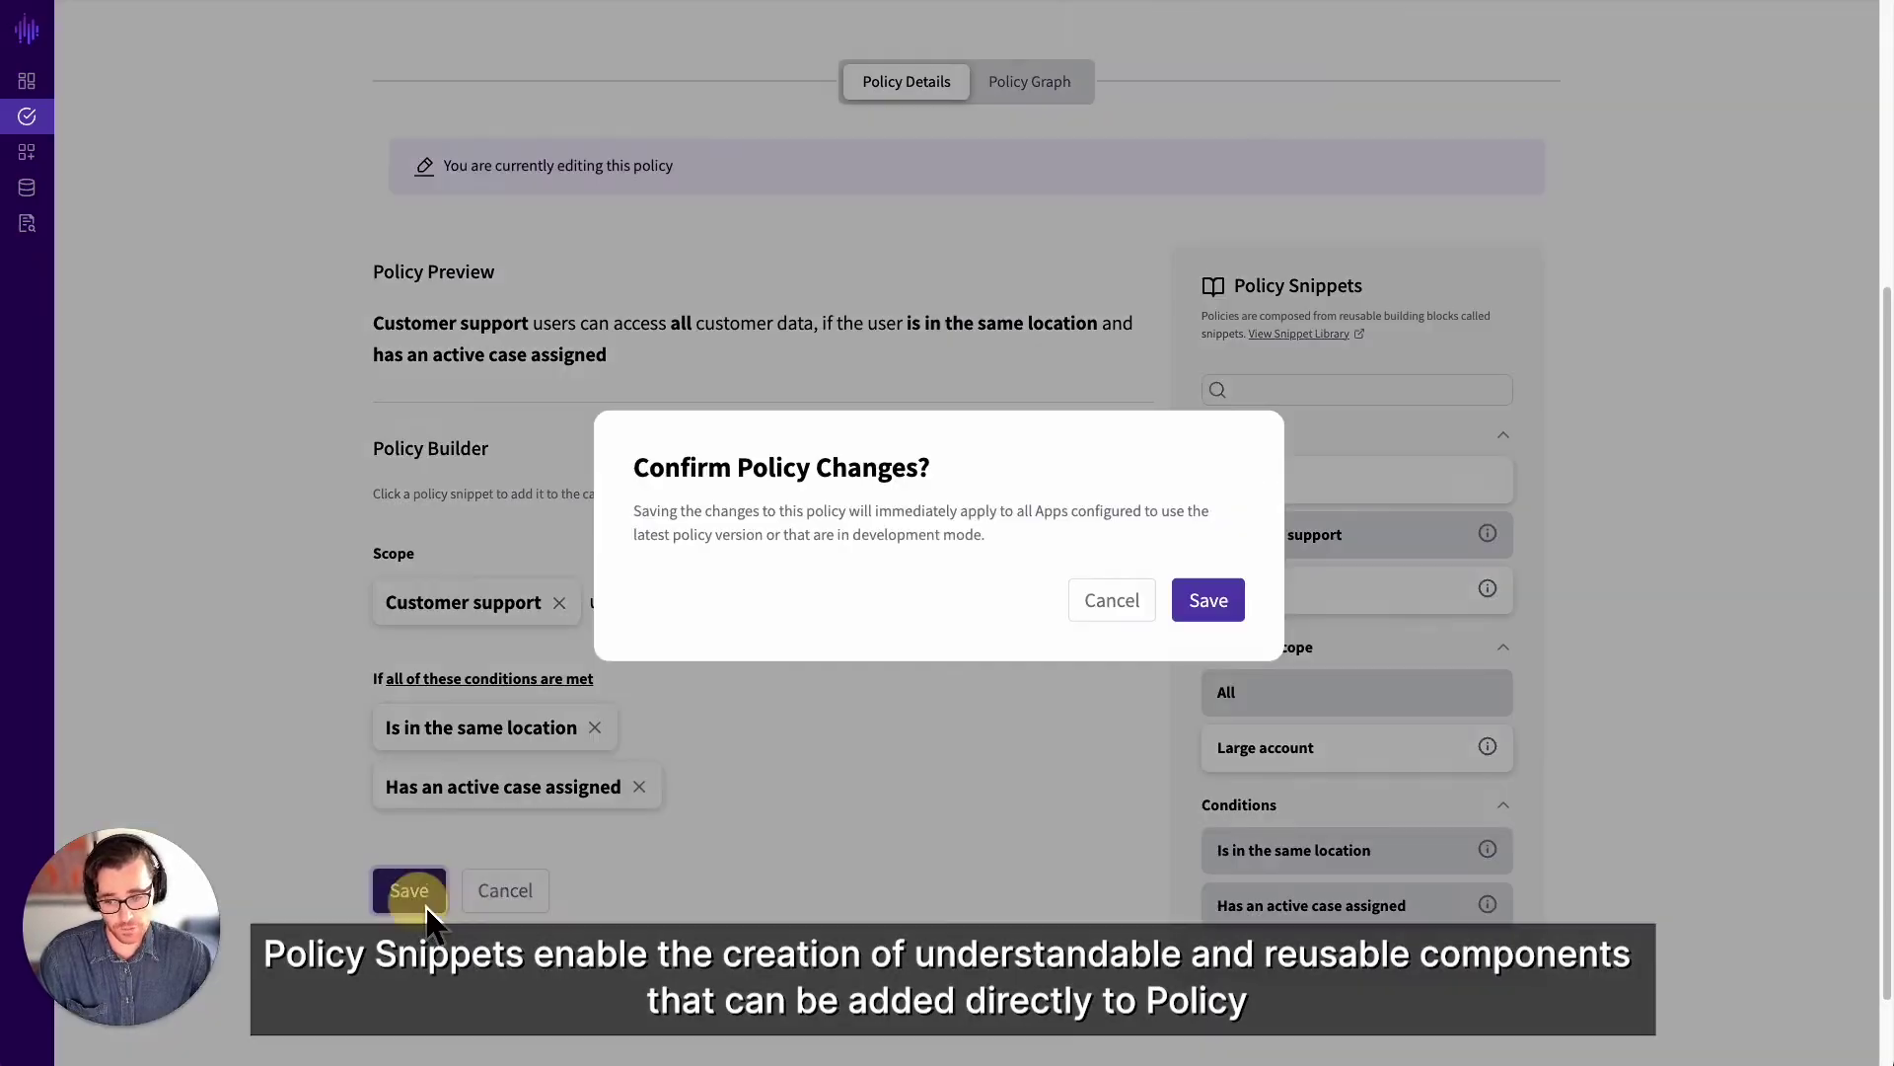
click(1210, 595)
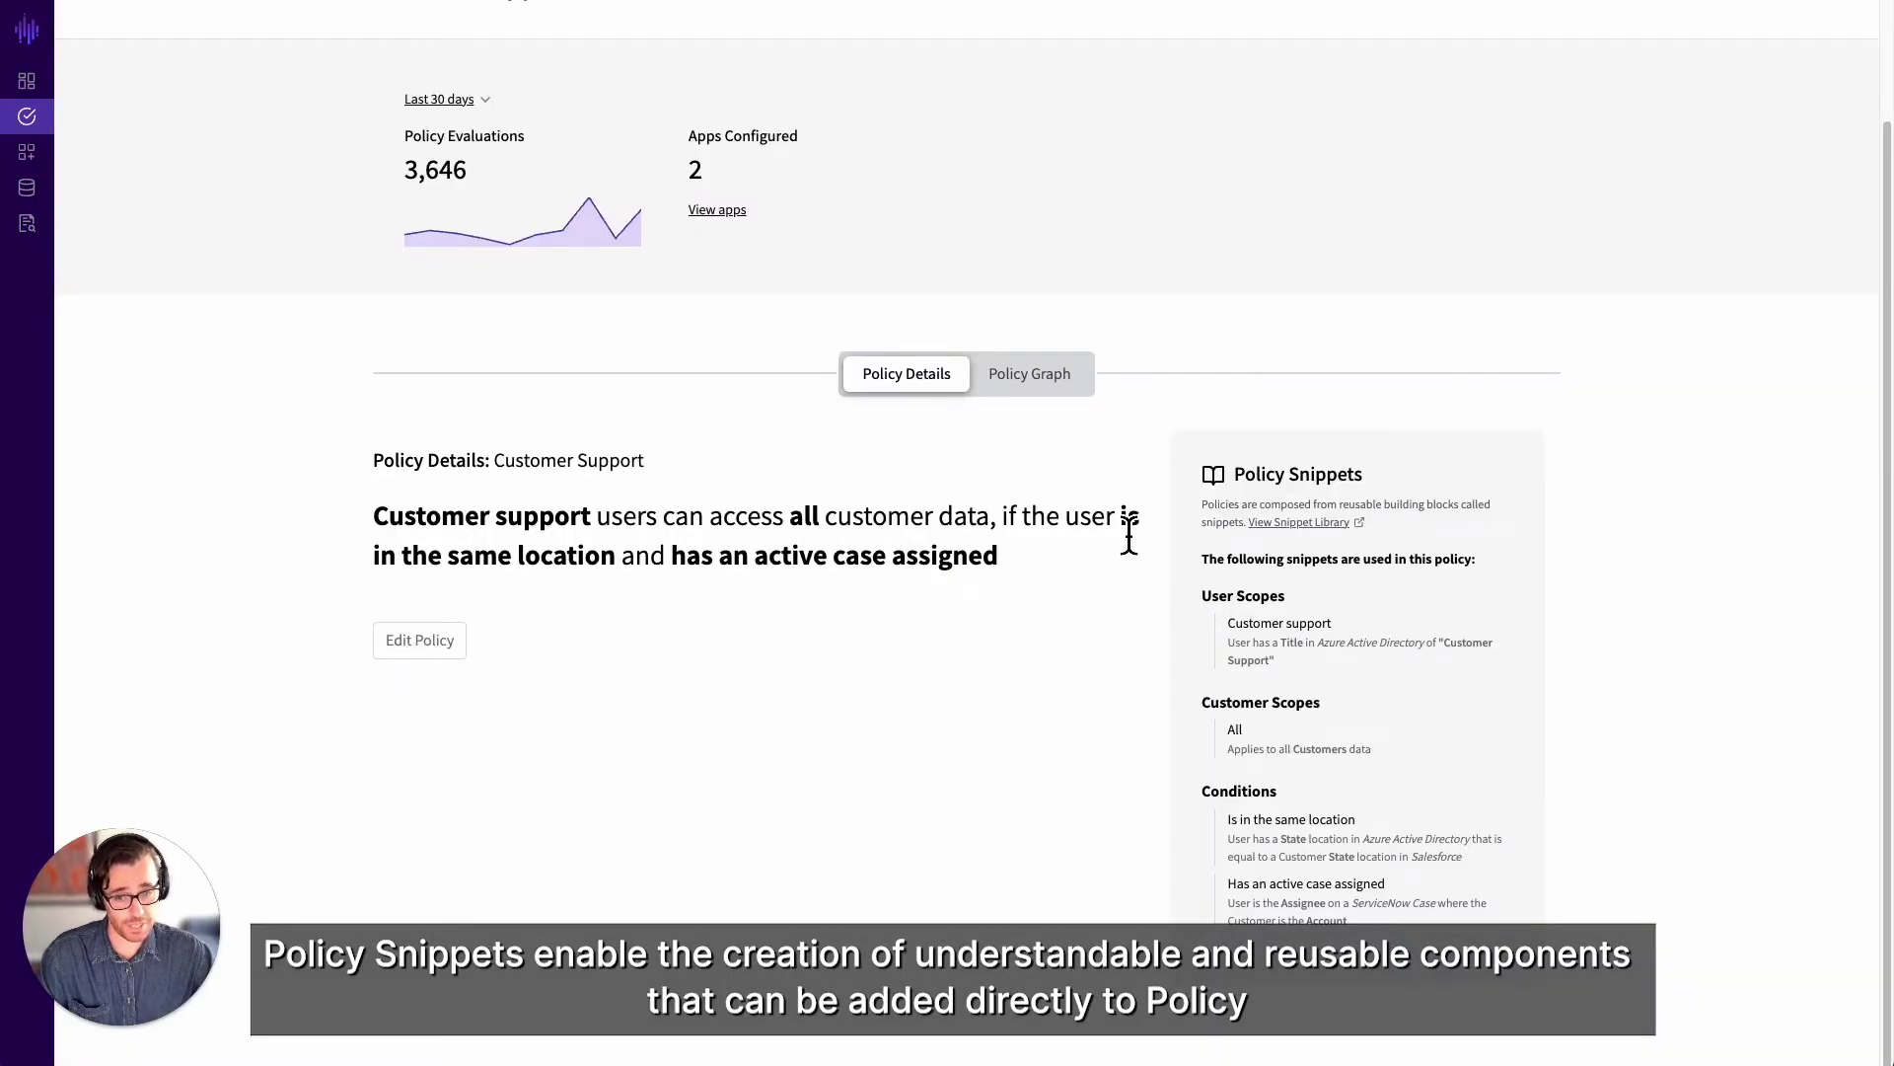
On the policy graph, inspect the Azure AD user, ServiceNow user, case and account nodes
click(1038, 393)
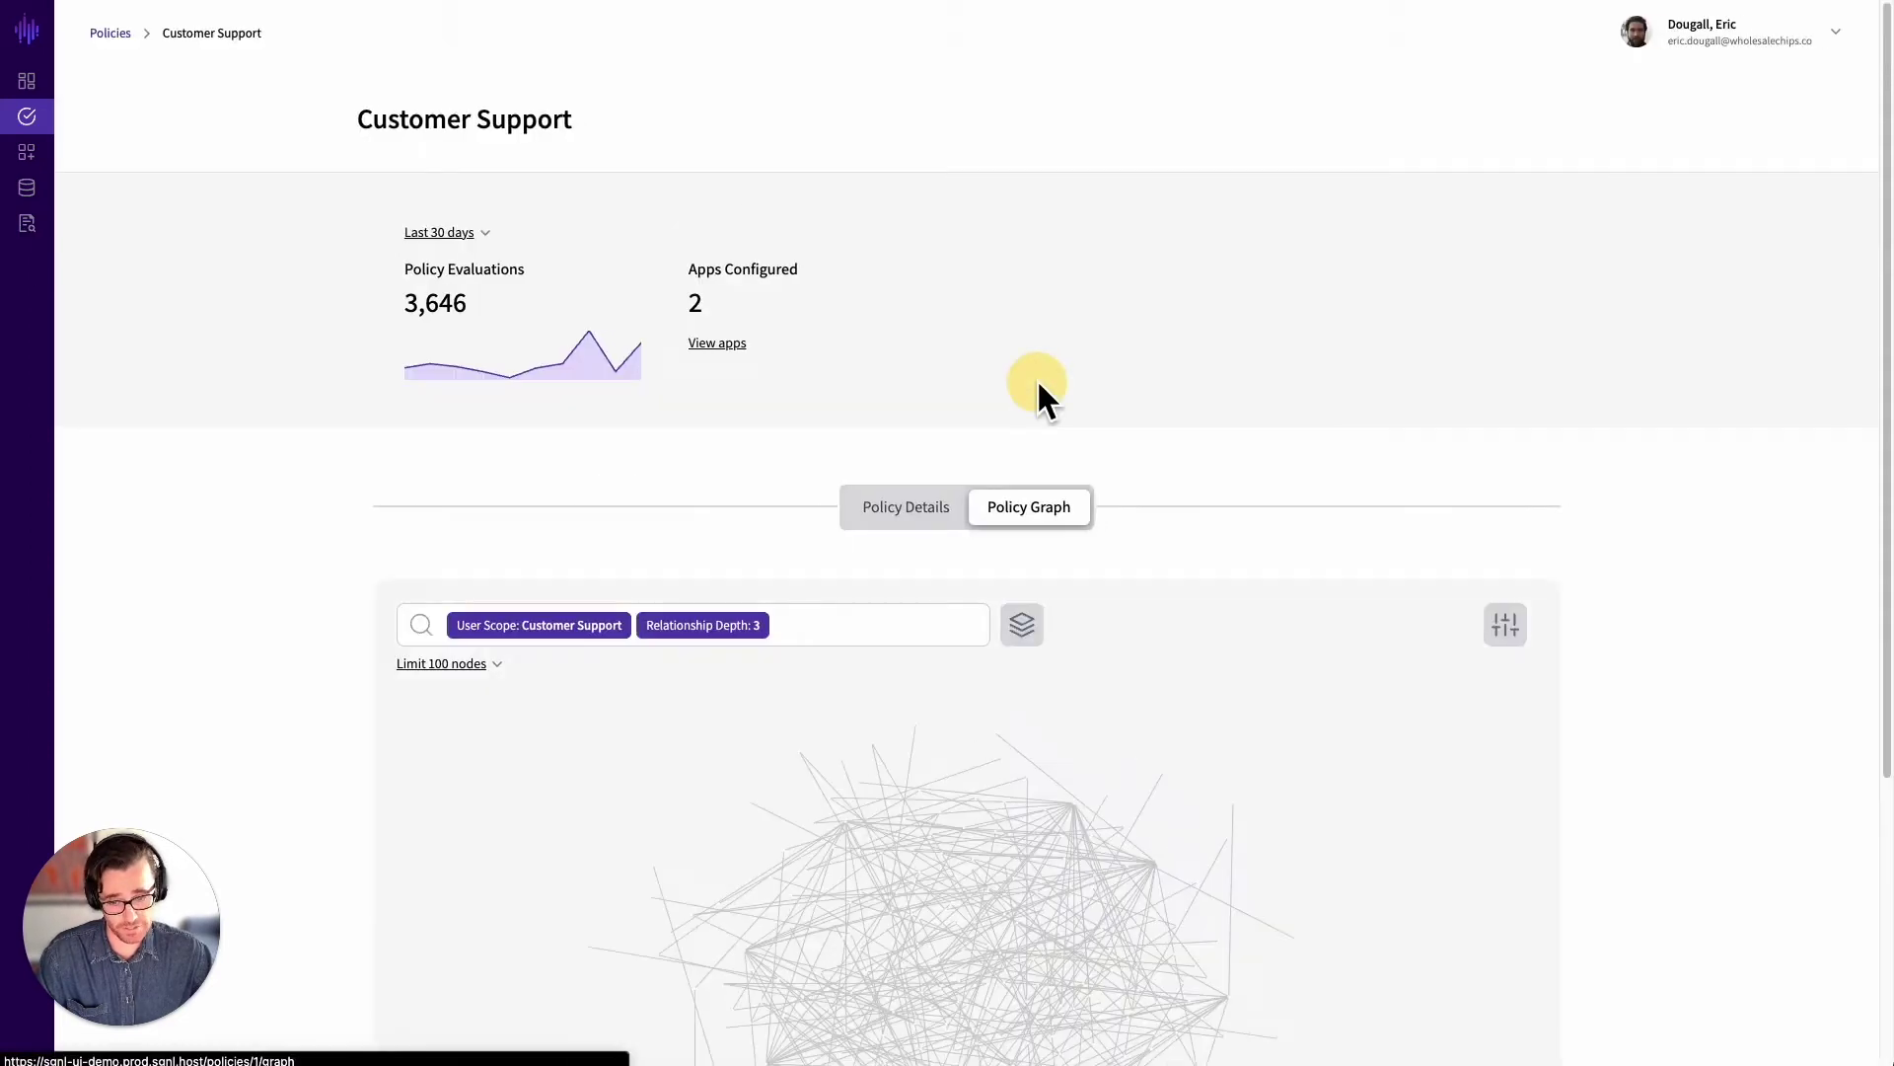
scroll(1662, 677, down, 1)
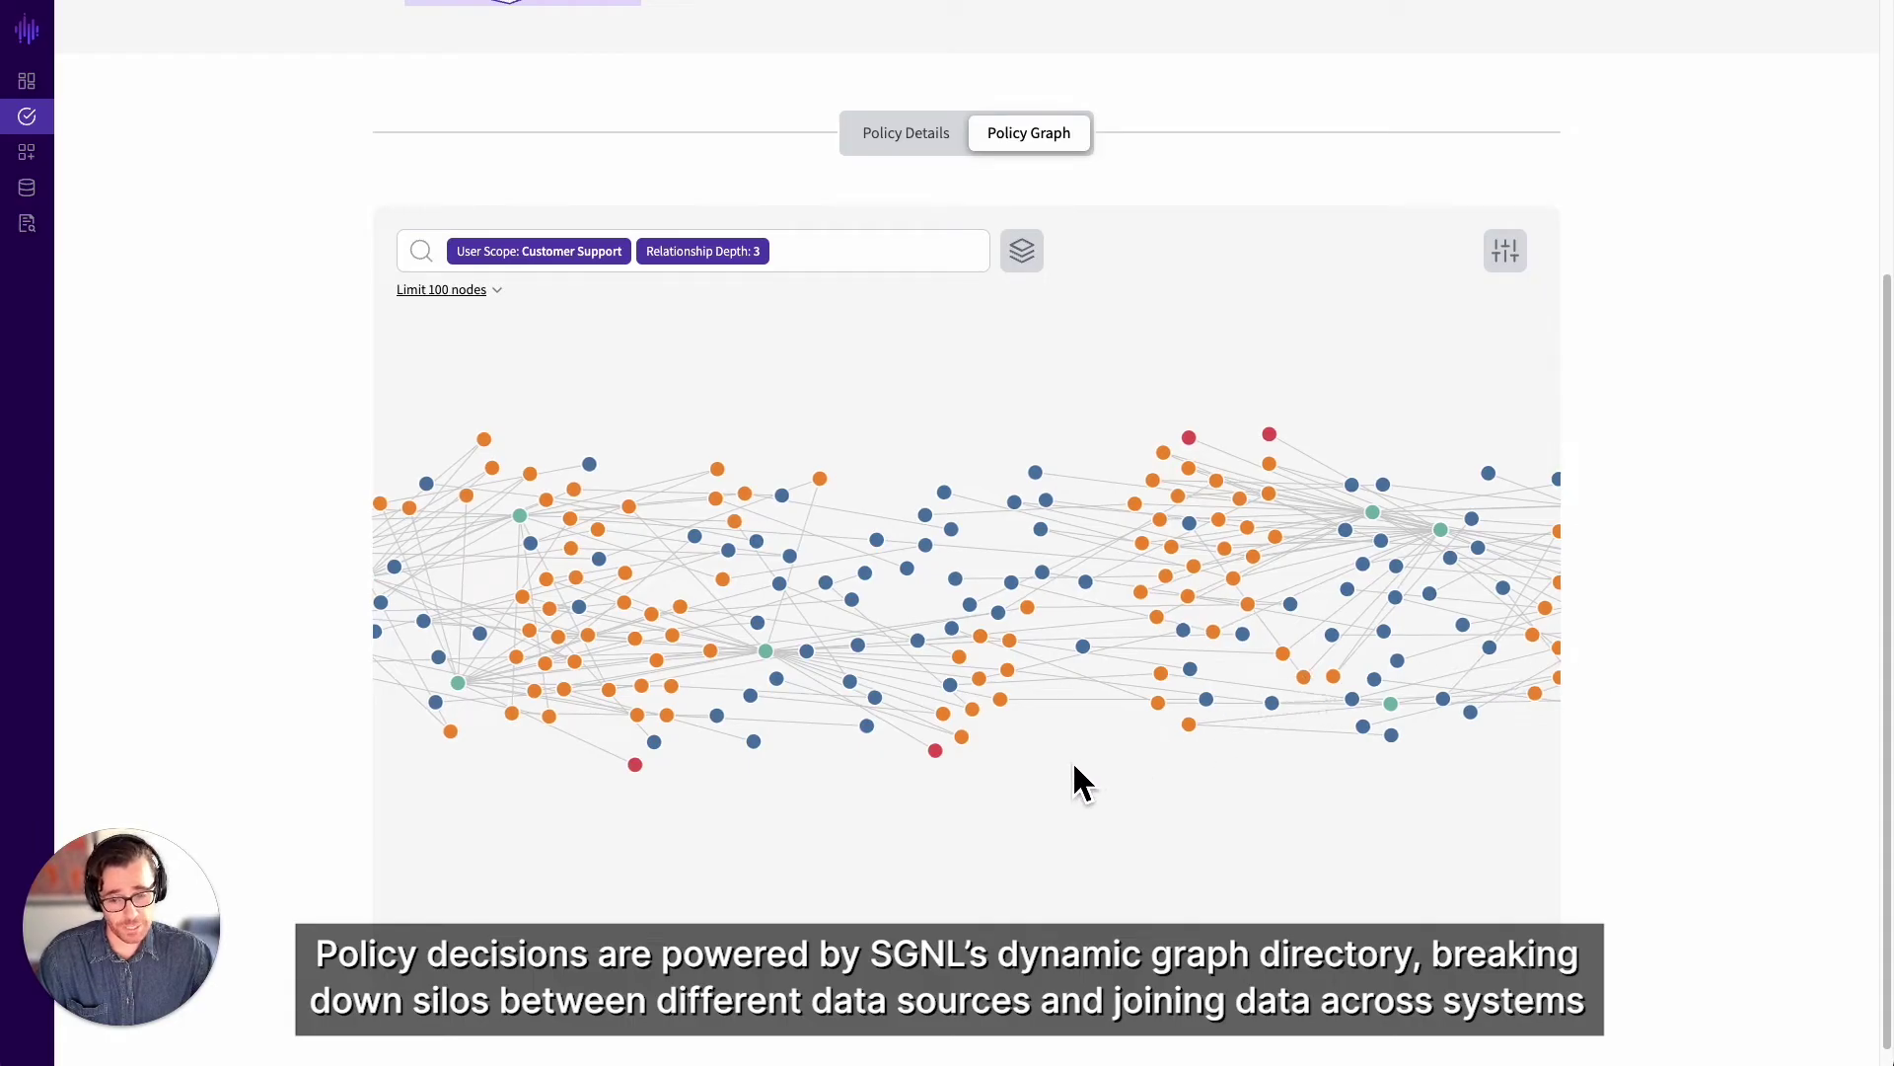
click(933, 755)
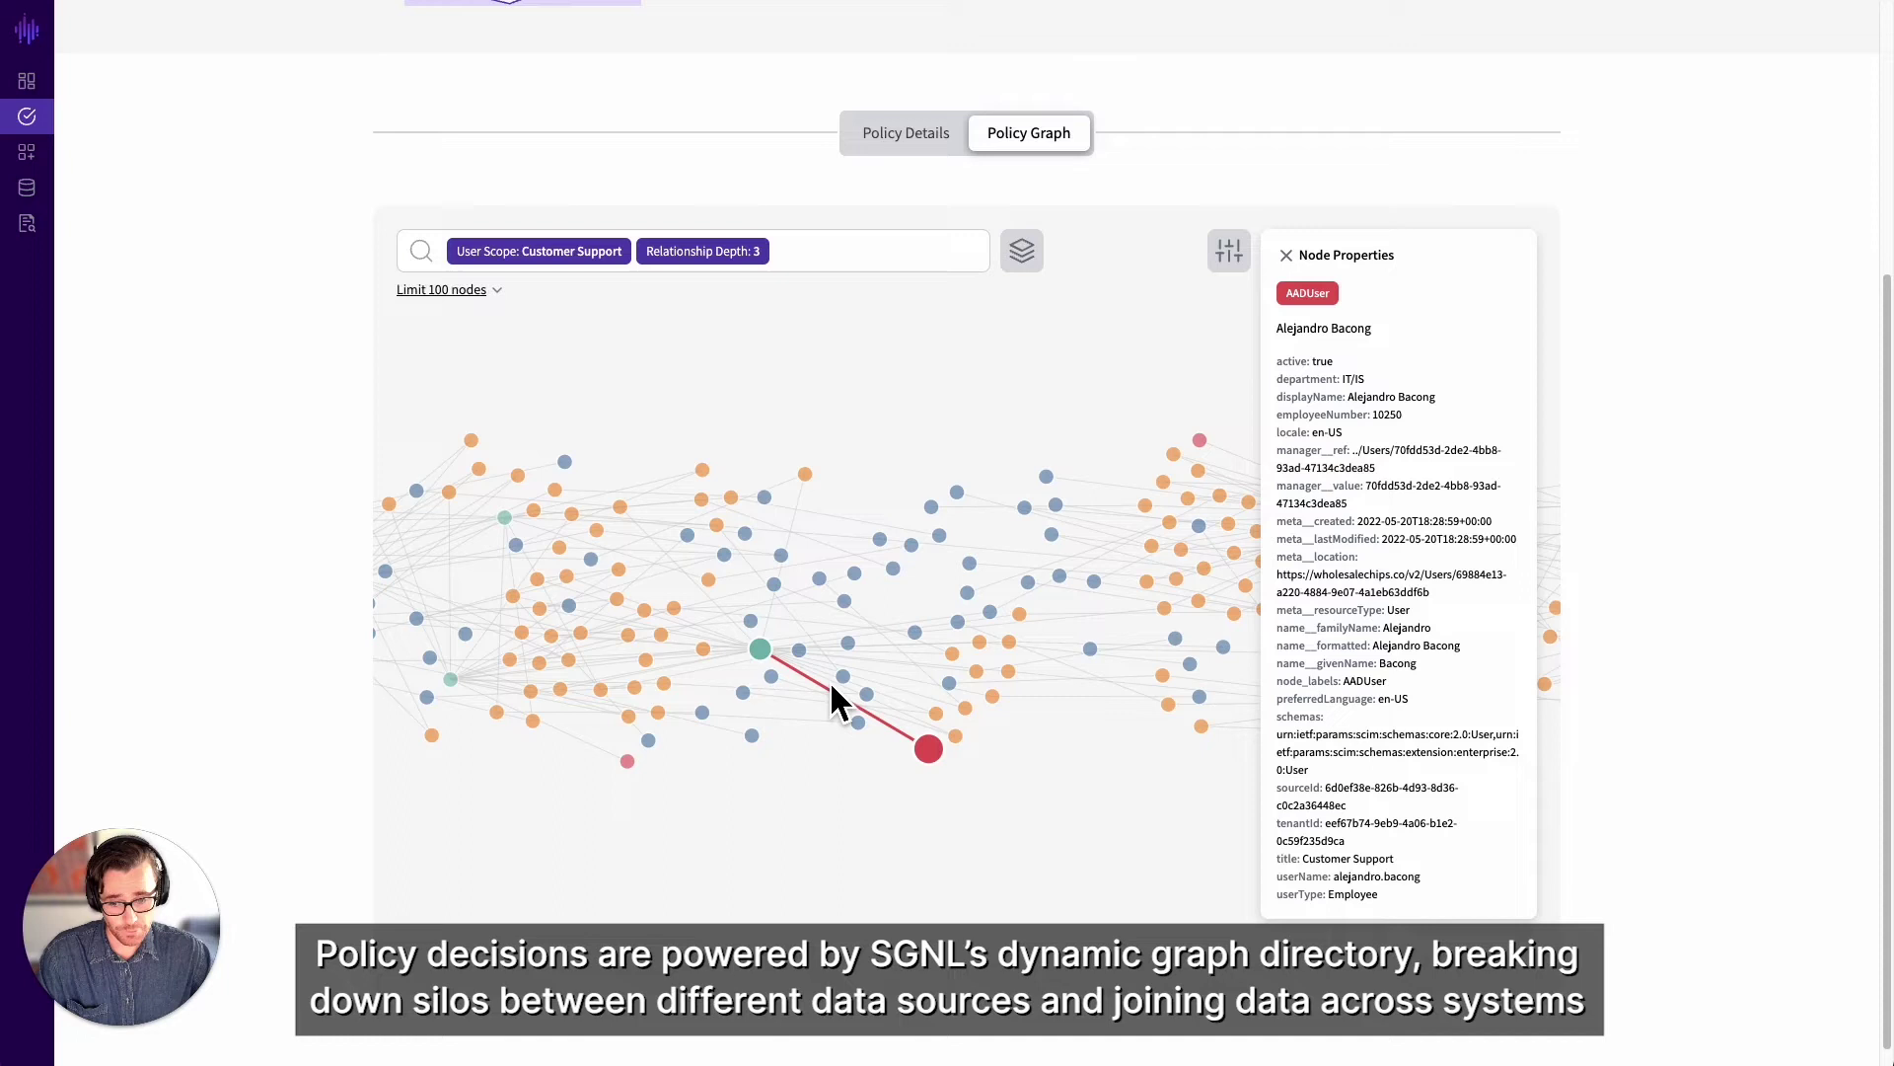
click(761, 650)
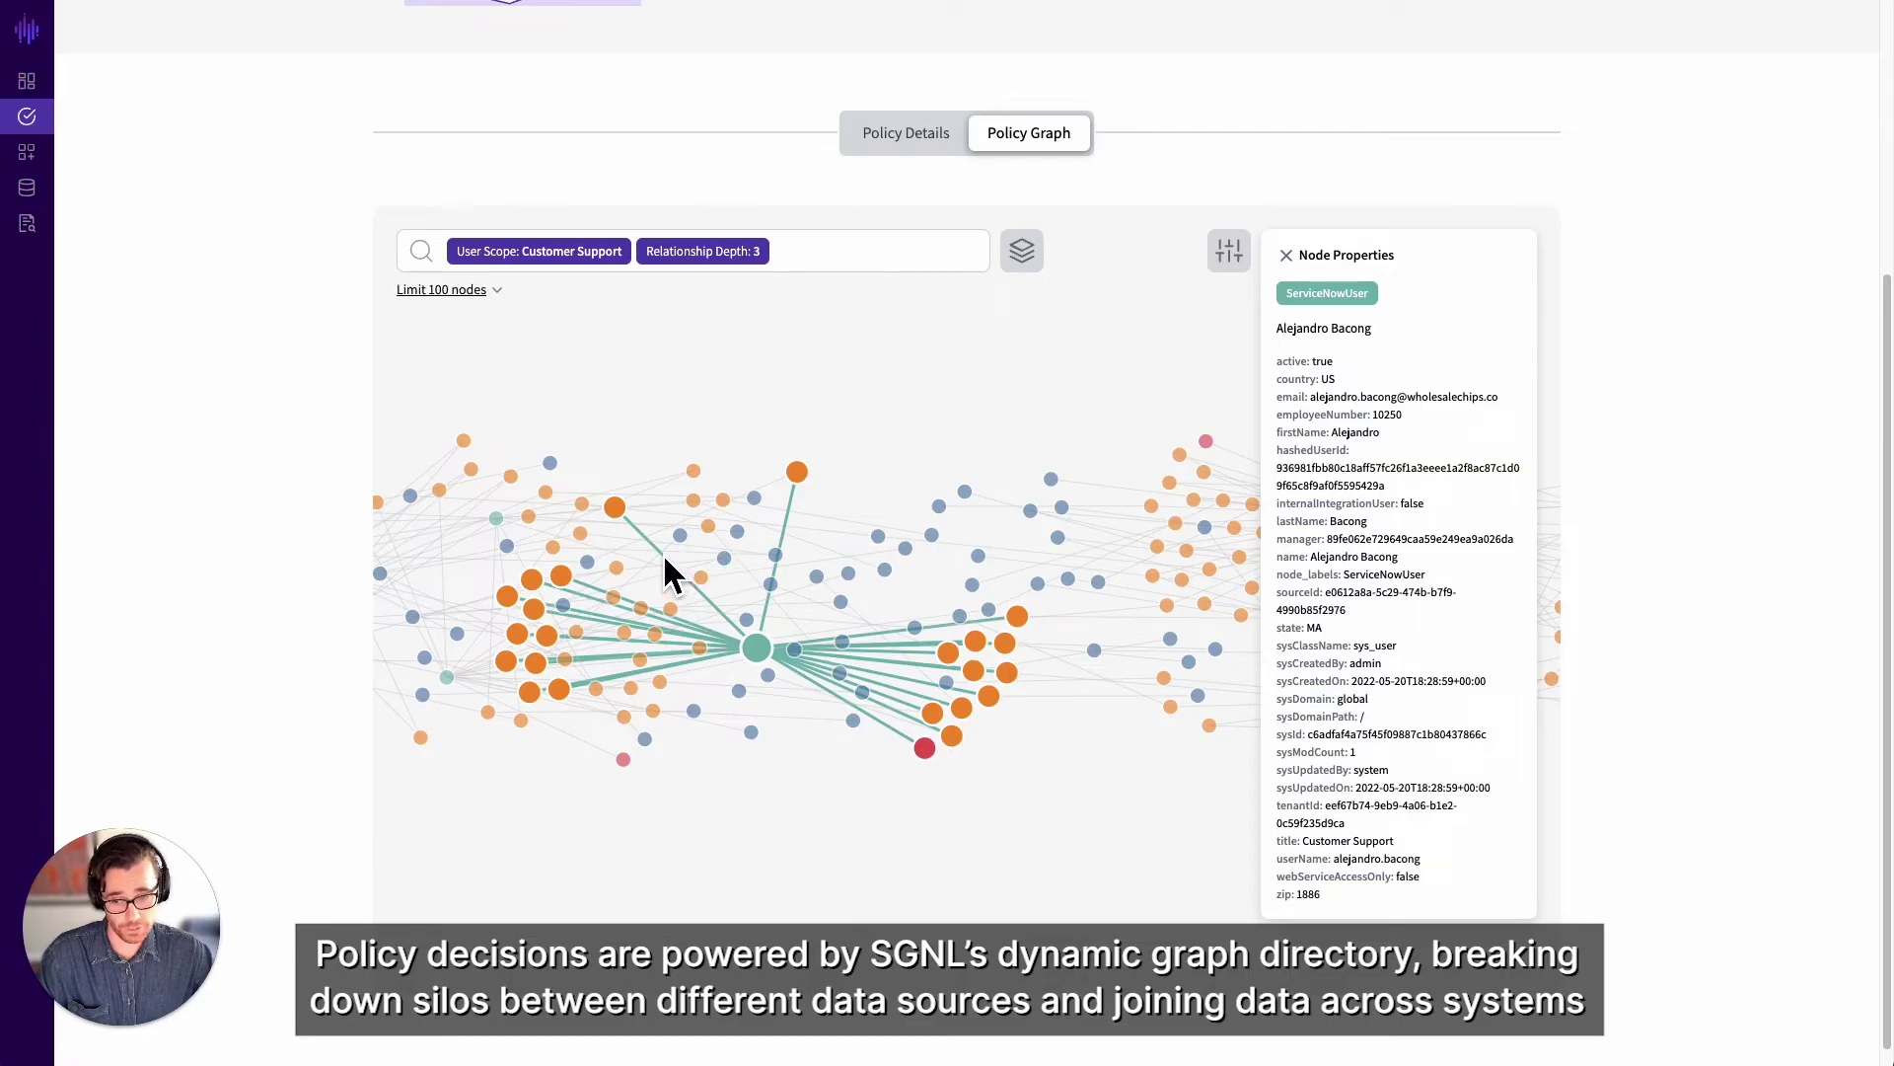
click(614, 507)
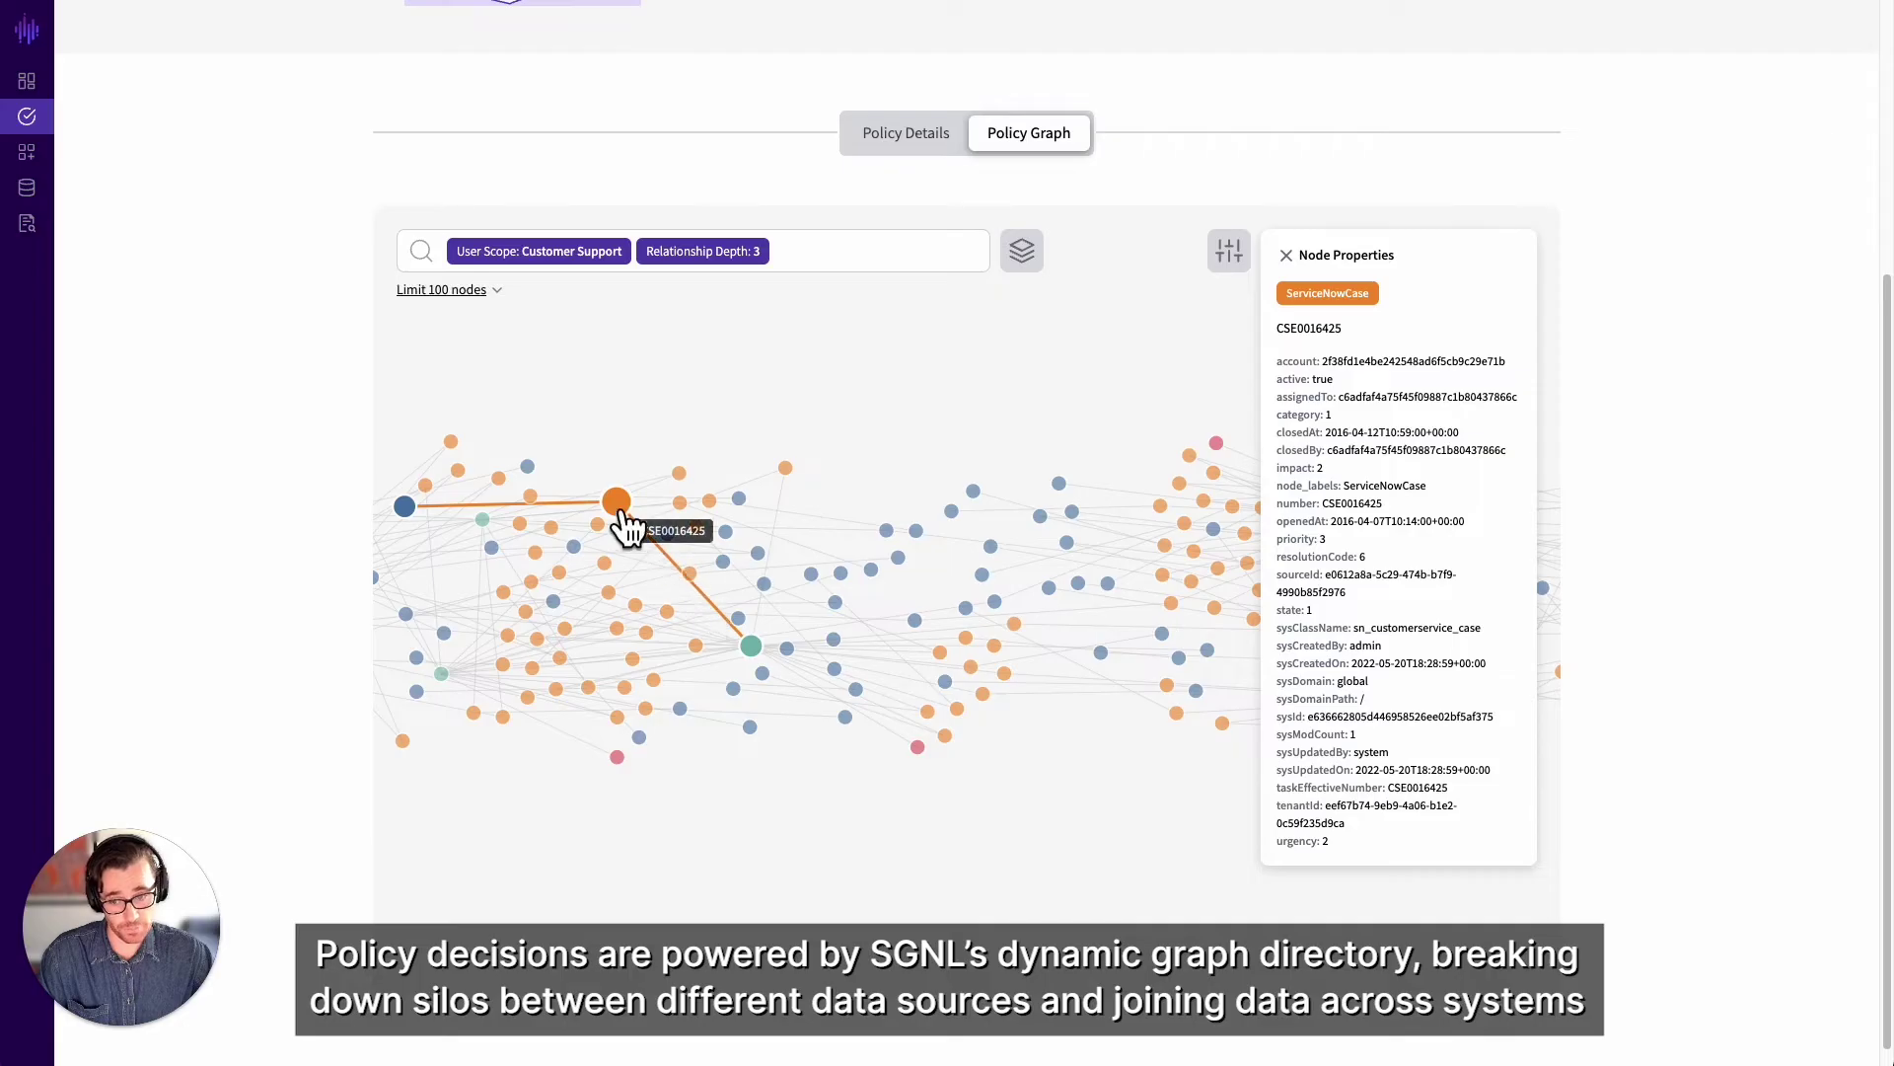
click(405, 509)
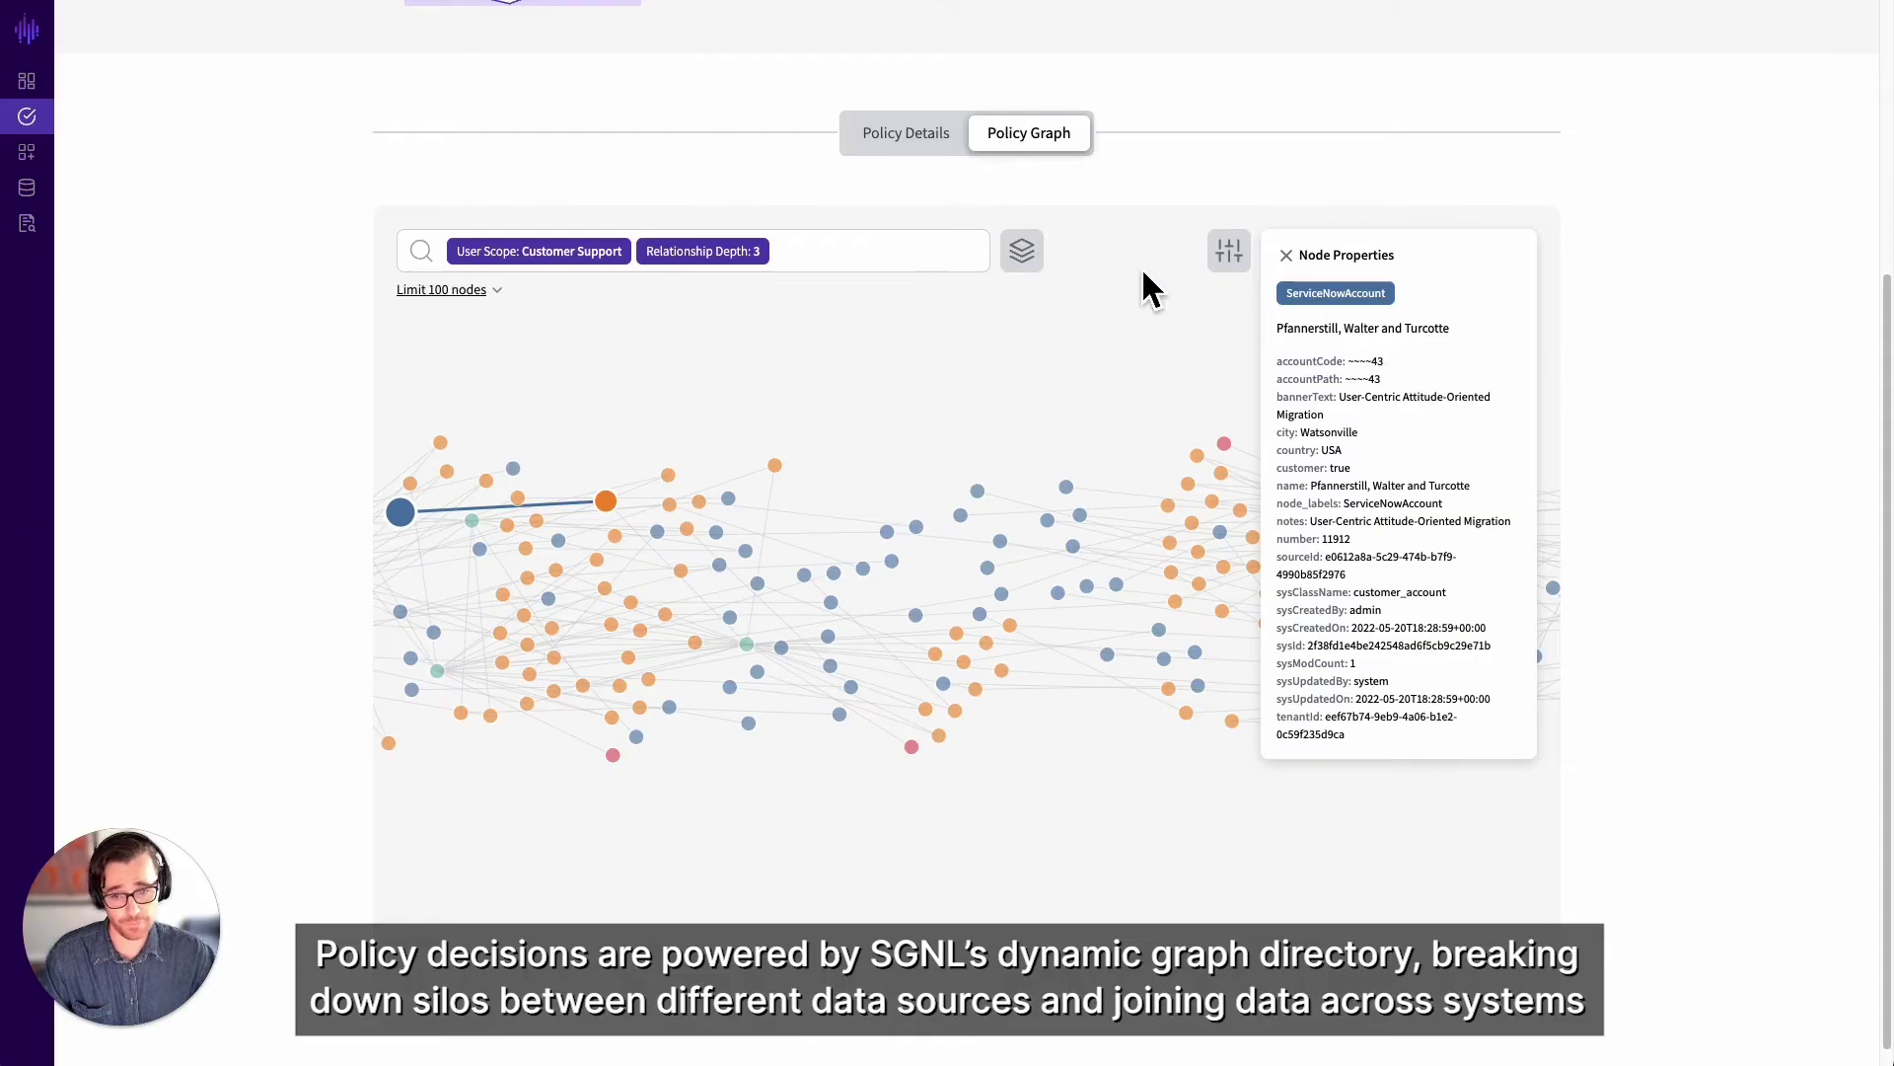
click(906, 132)
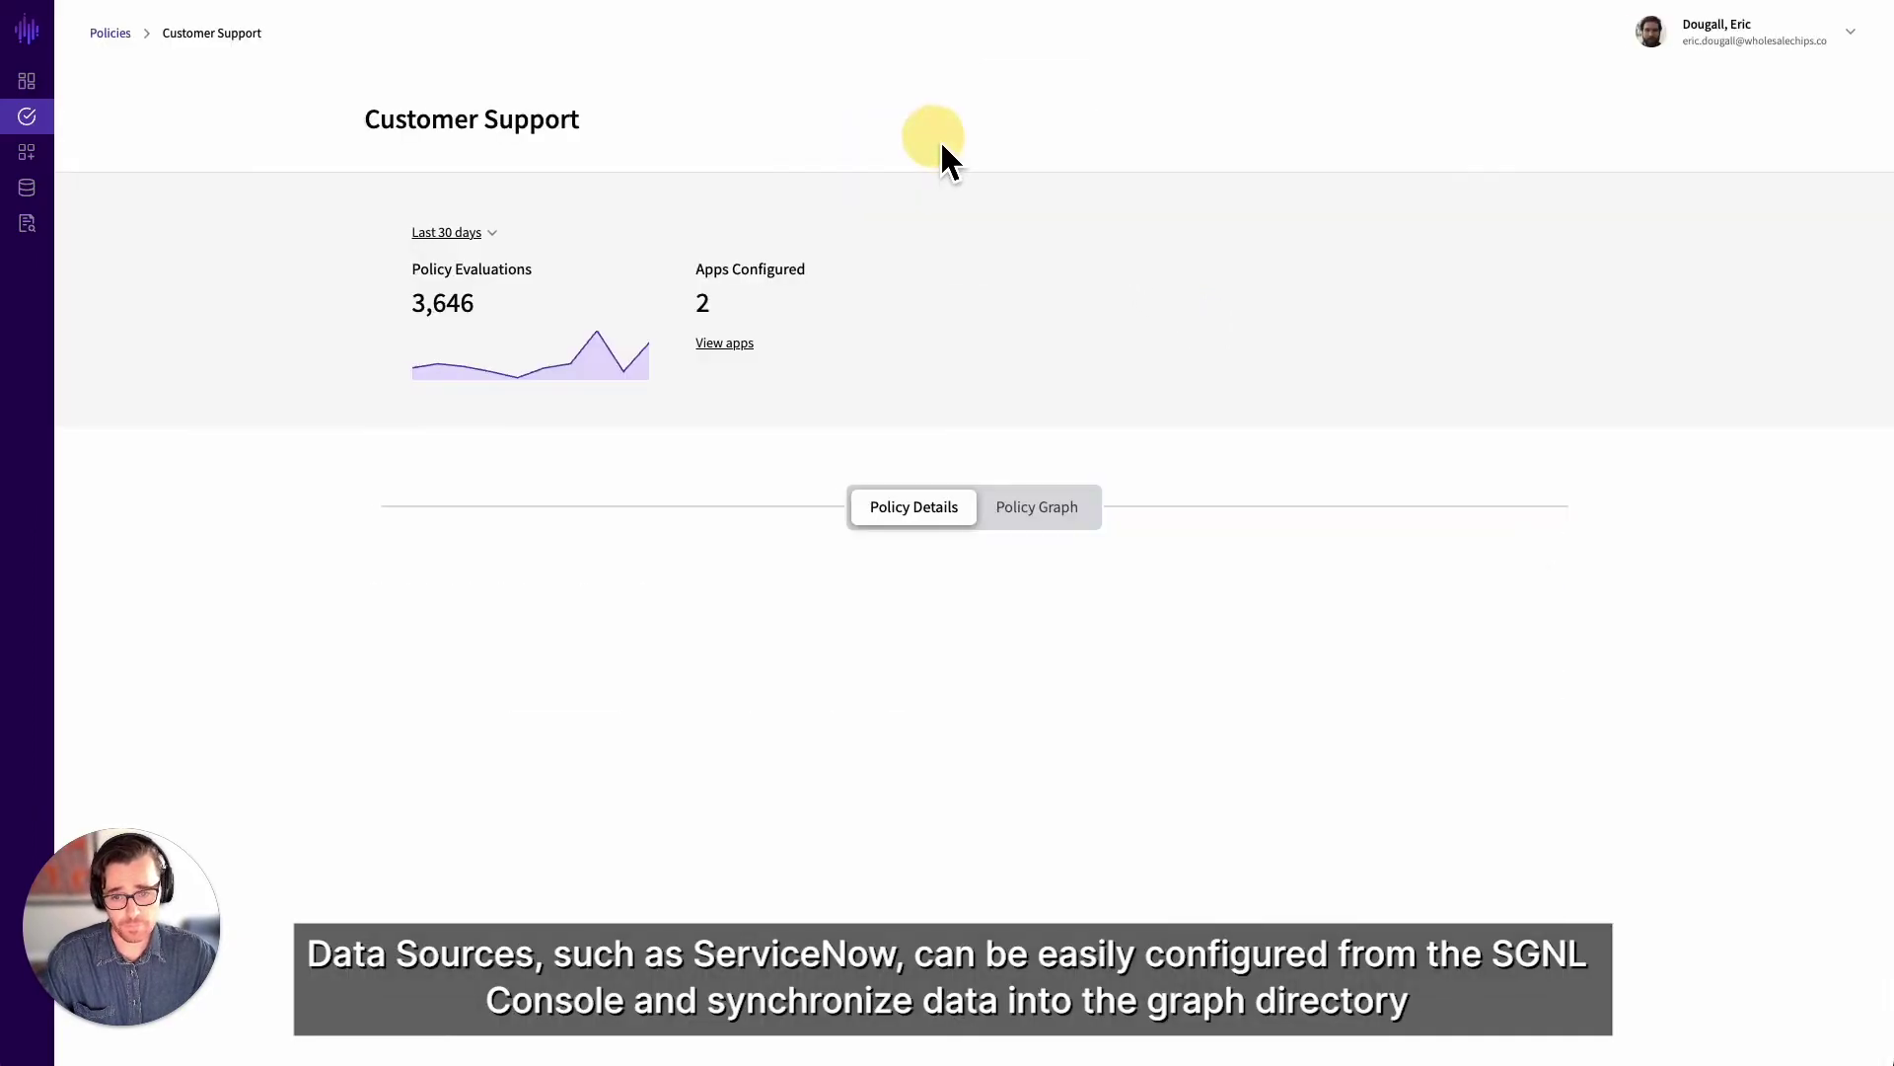
Open the ServiceNow data source and show its synced entities
click(44, 192)
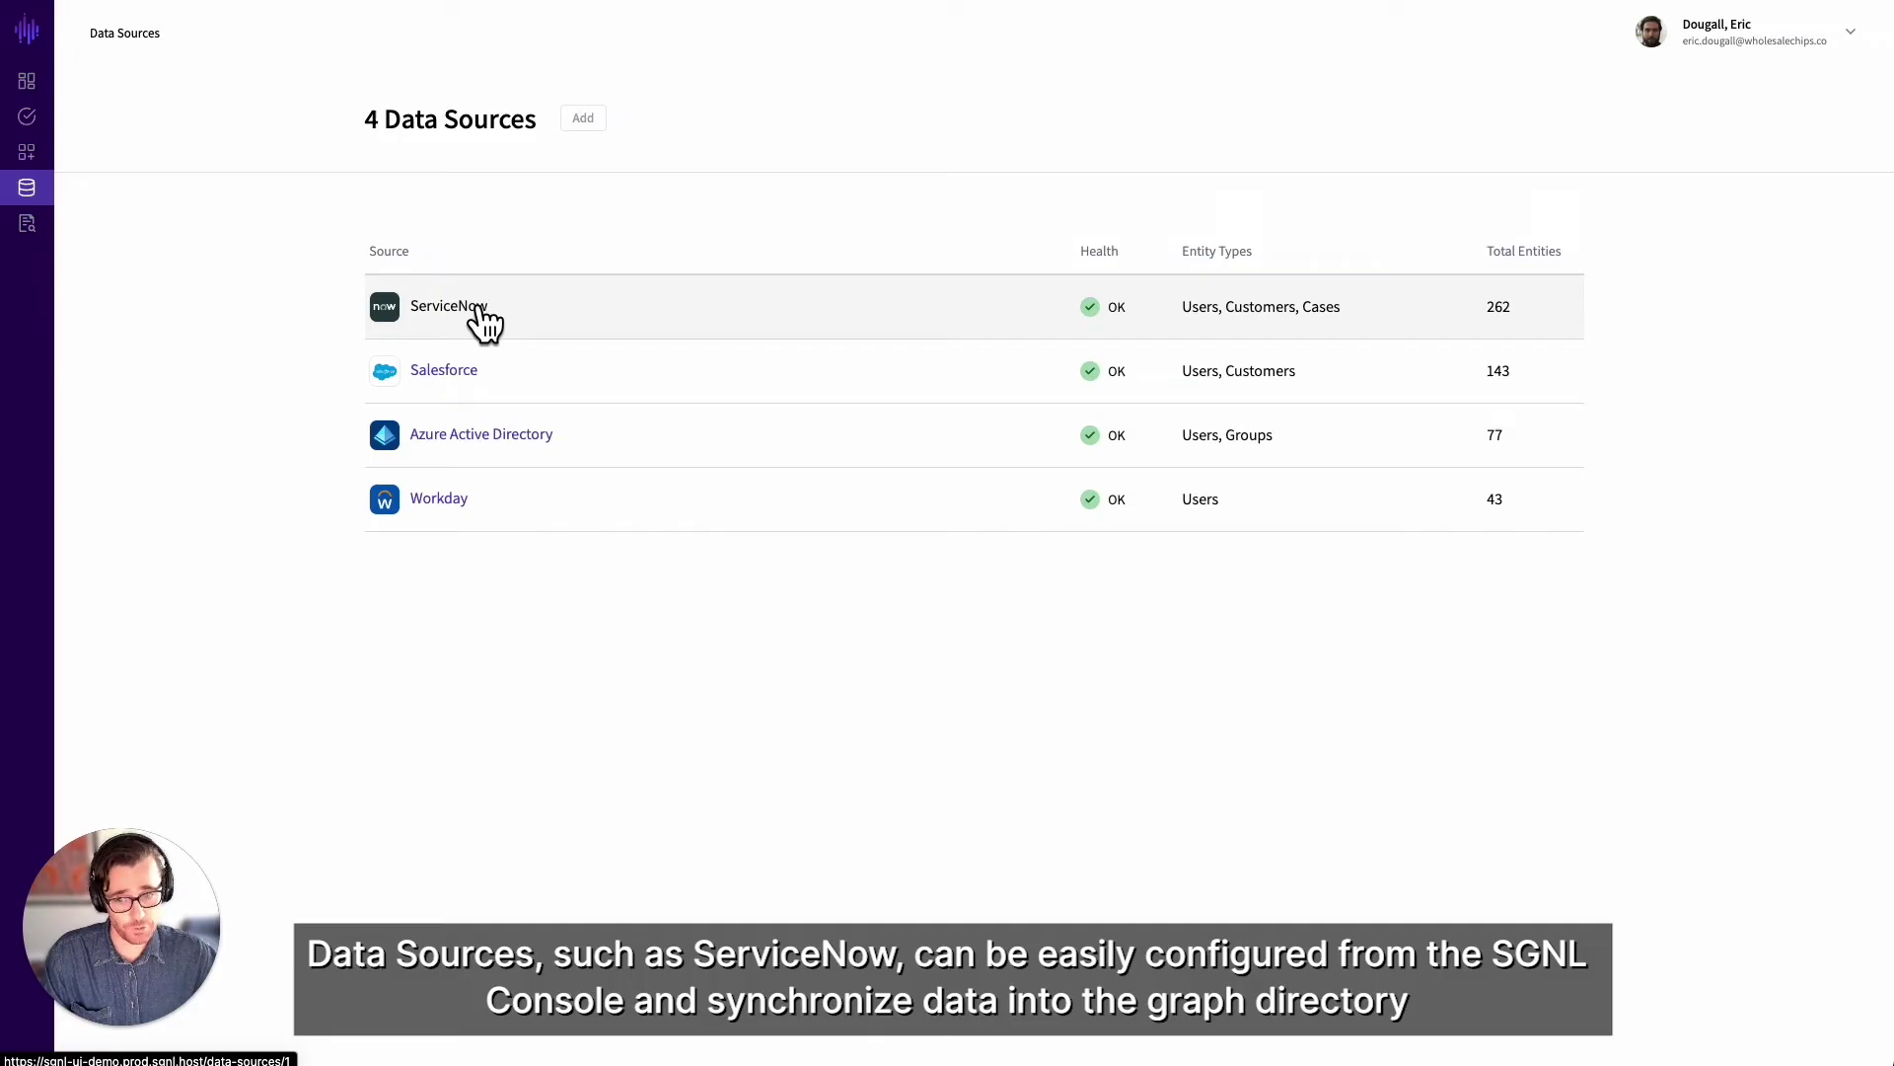
click(479, 310)
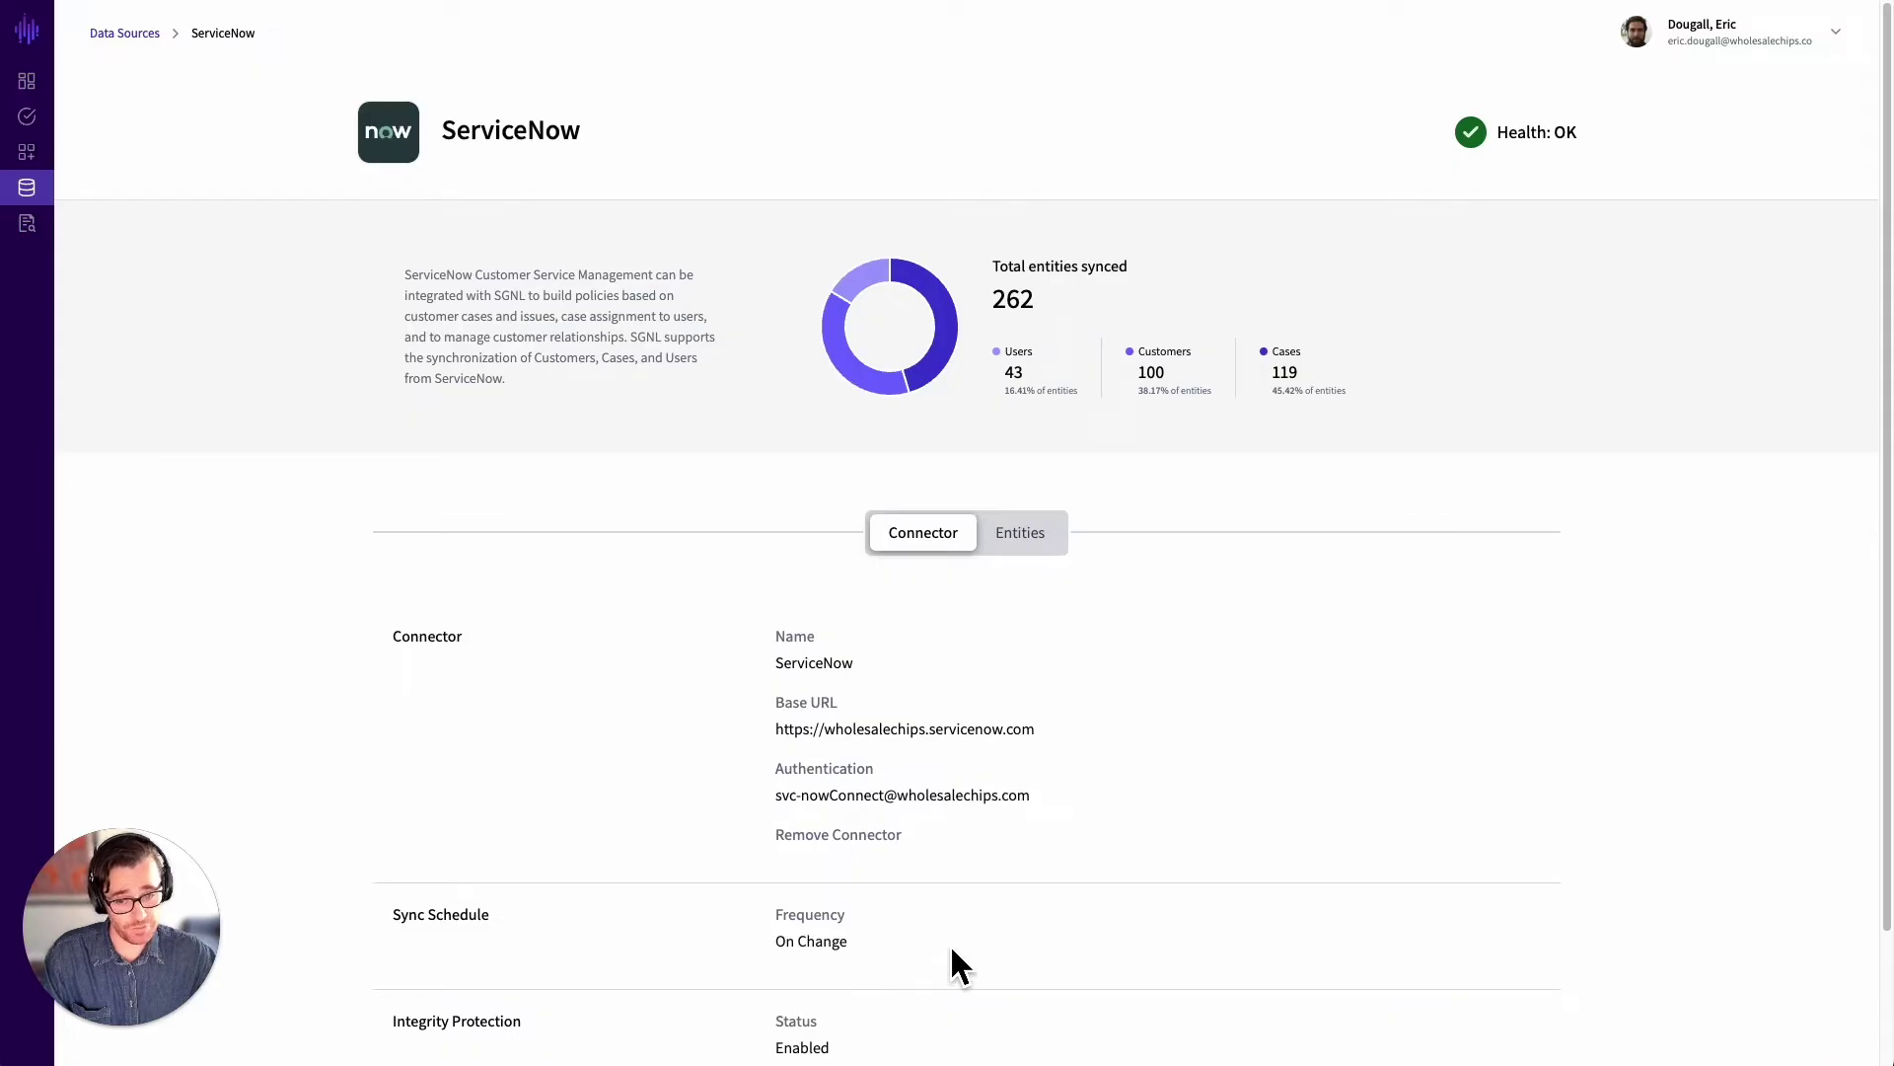
click(1036, 538)
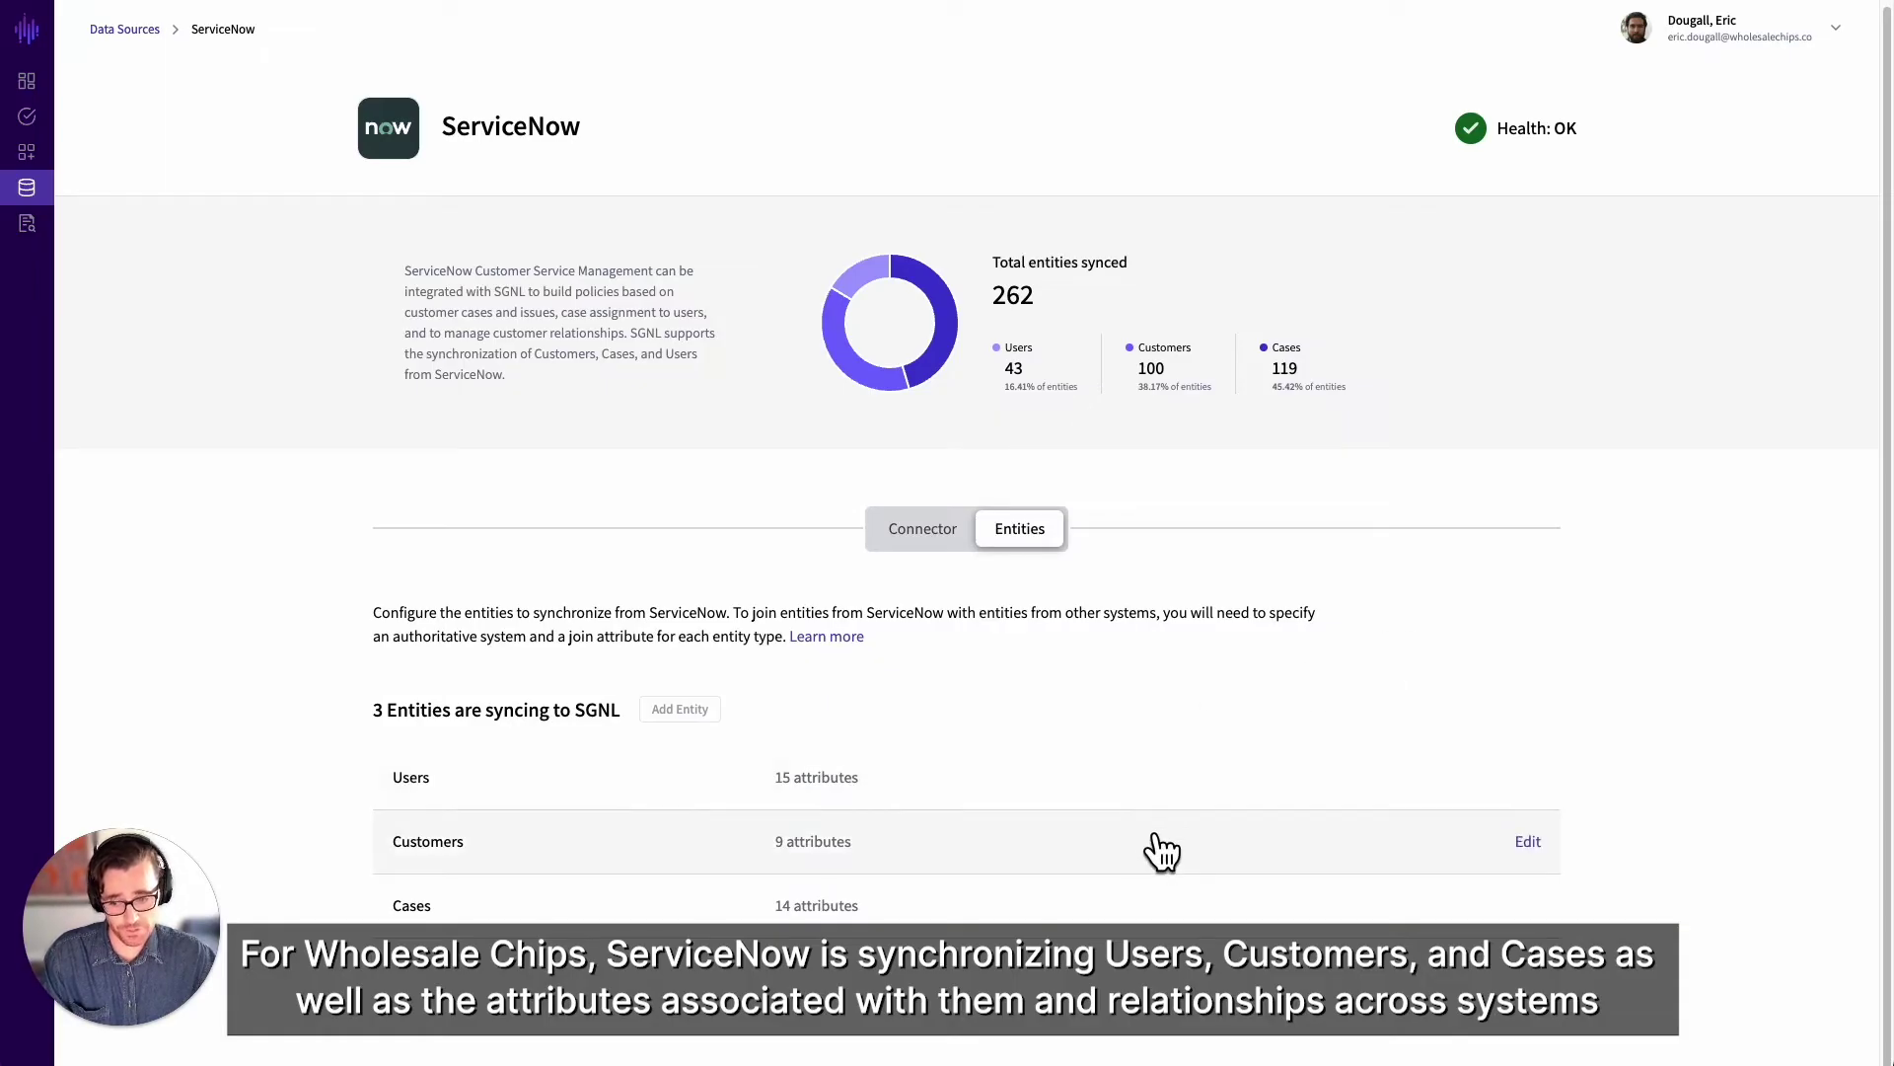
Expand the Users attribute mapping and the Customers join to Salesforce ID
click(1086, 790)
scroll(1303, 795, down, 5)
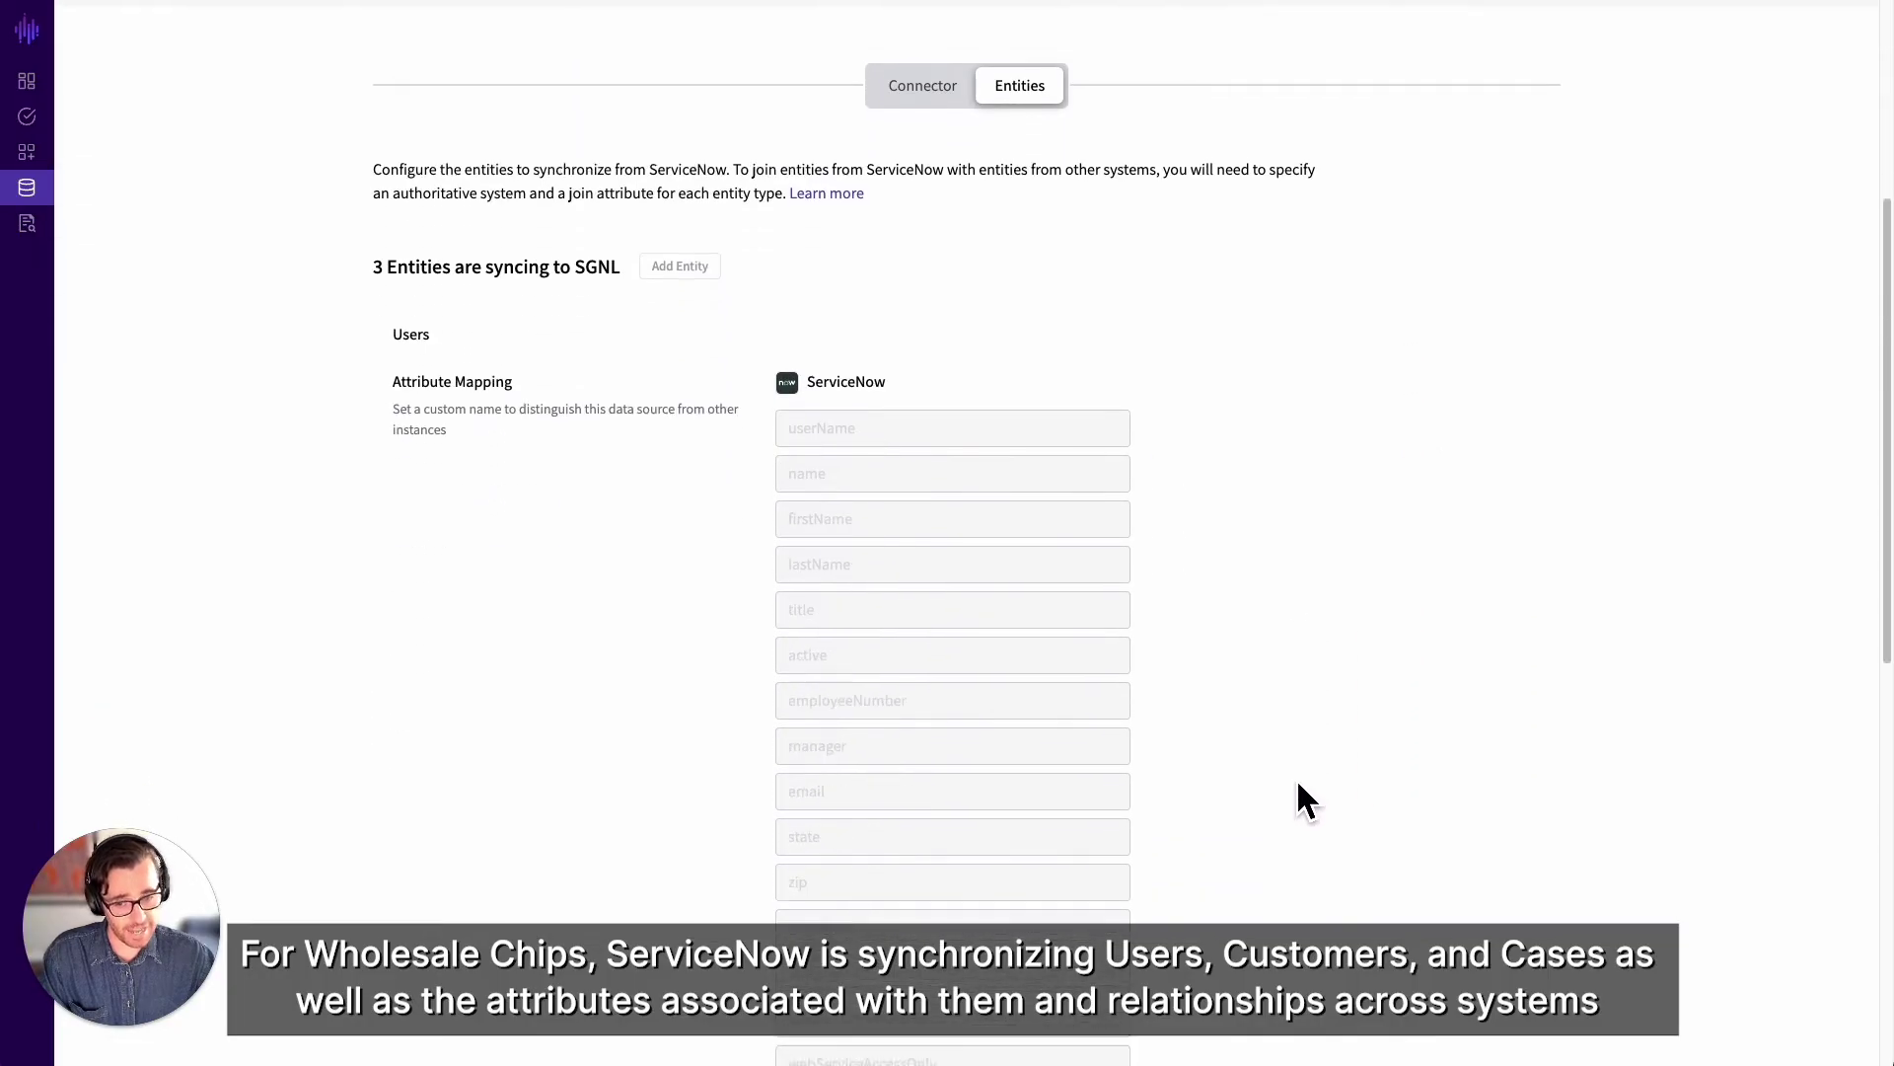
scroll(1298, 785, down, 2)
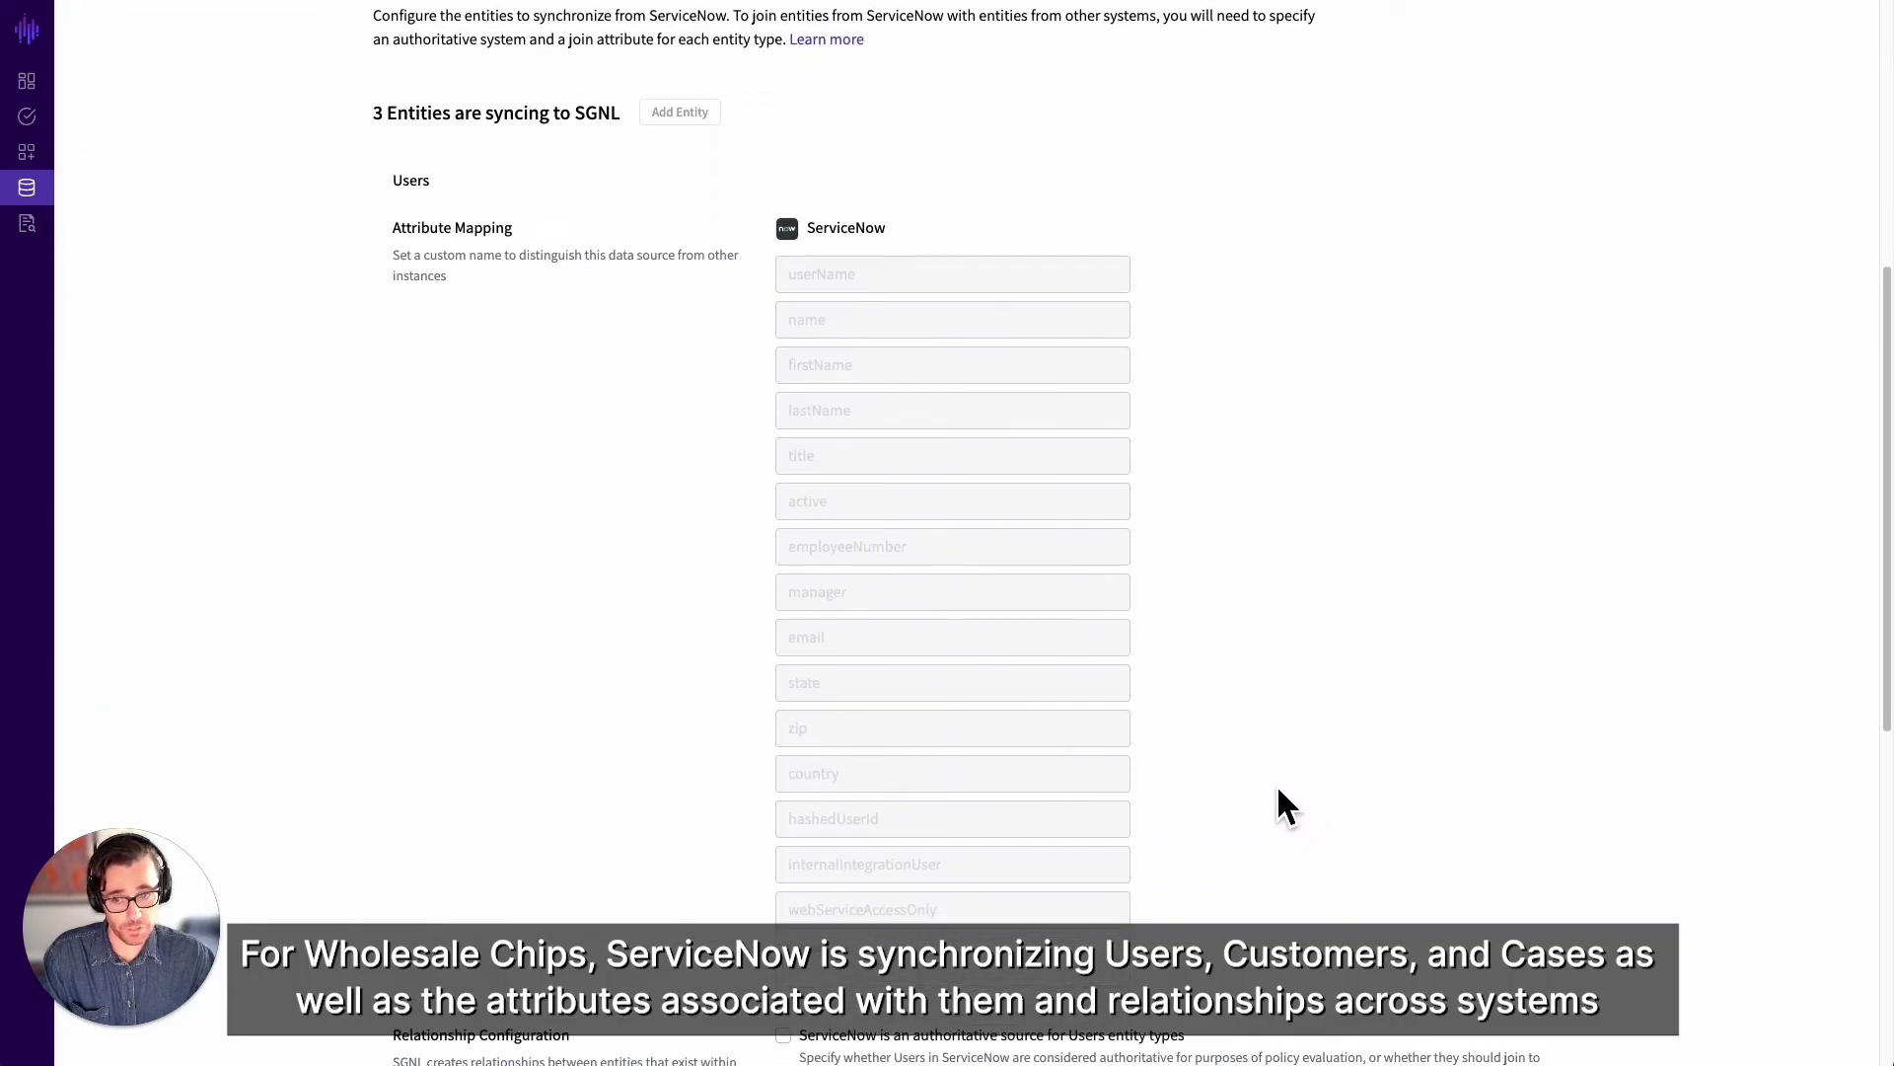
scroll(1265, 796, down, 3)
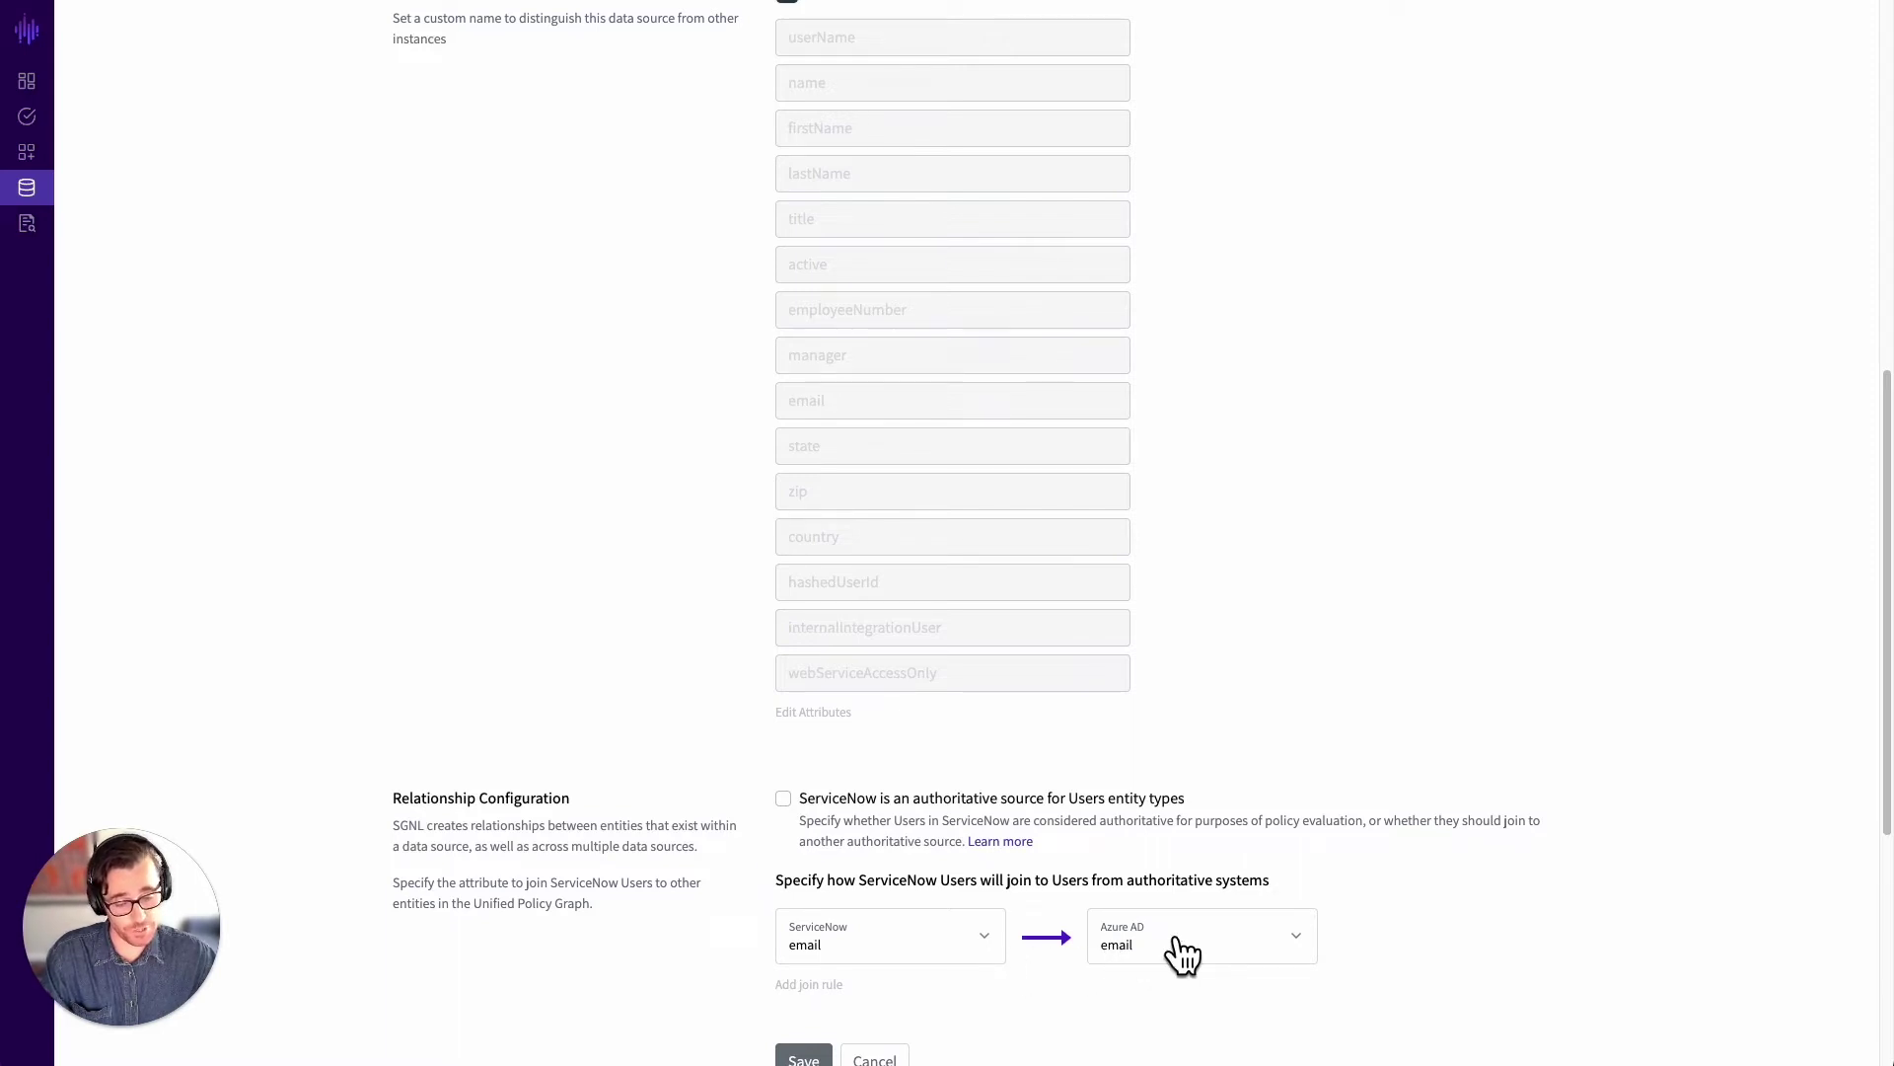
scroll(1194, 948, down, 2)
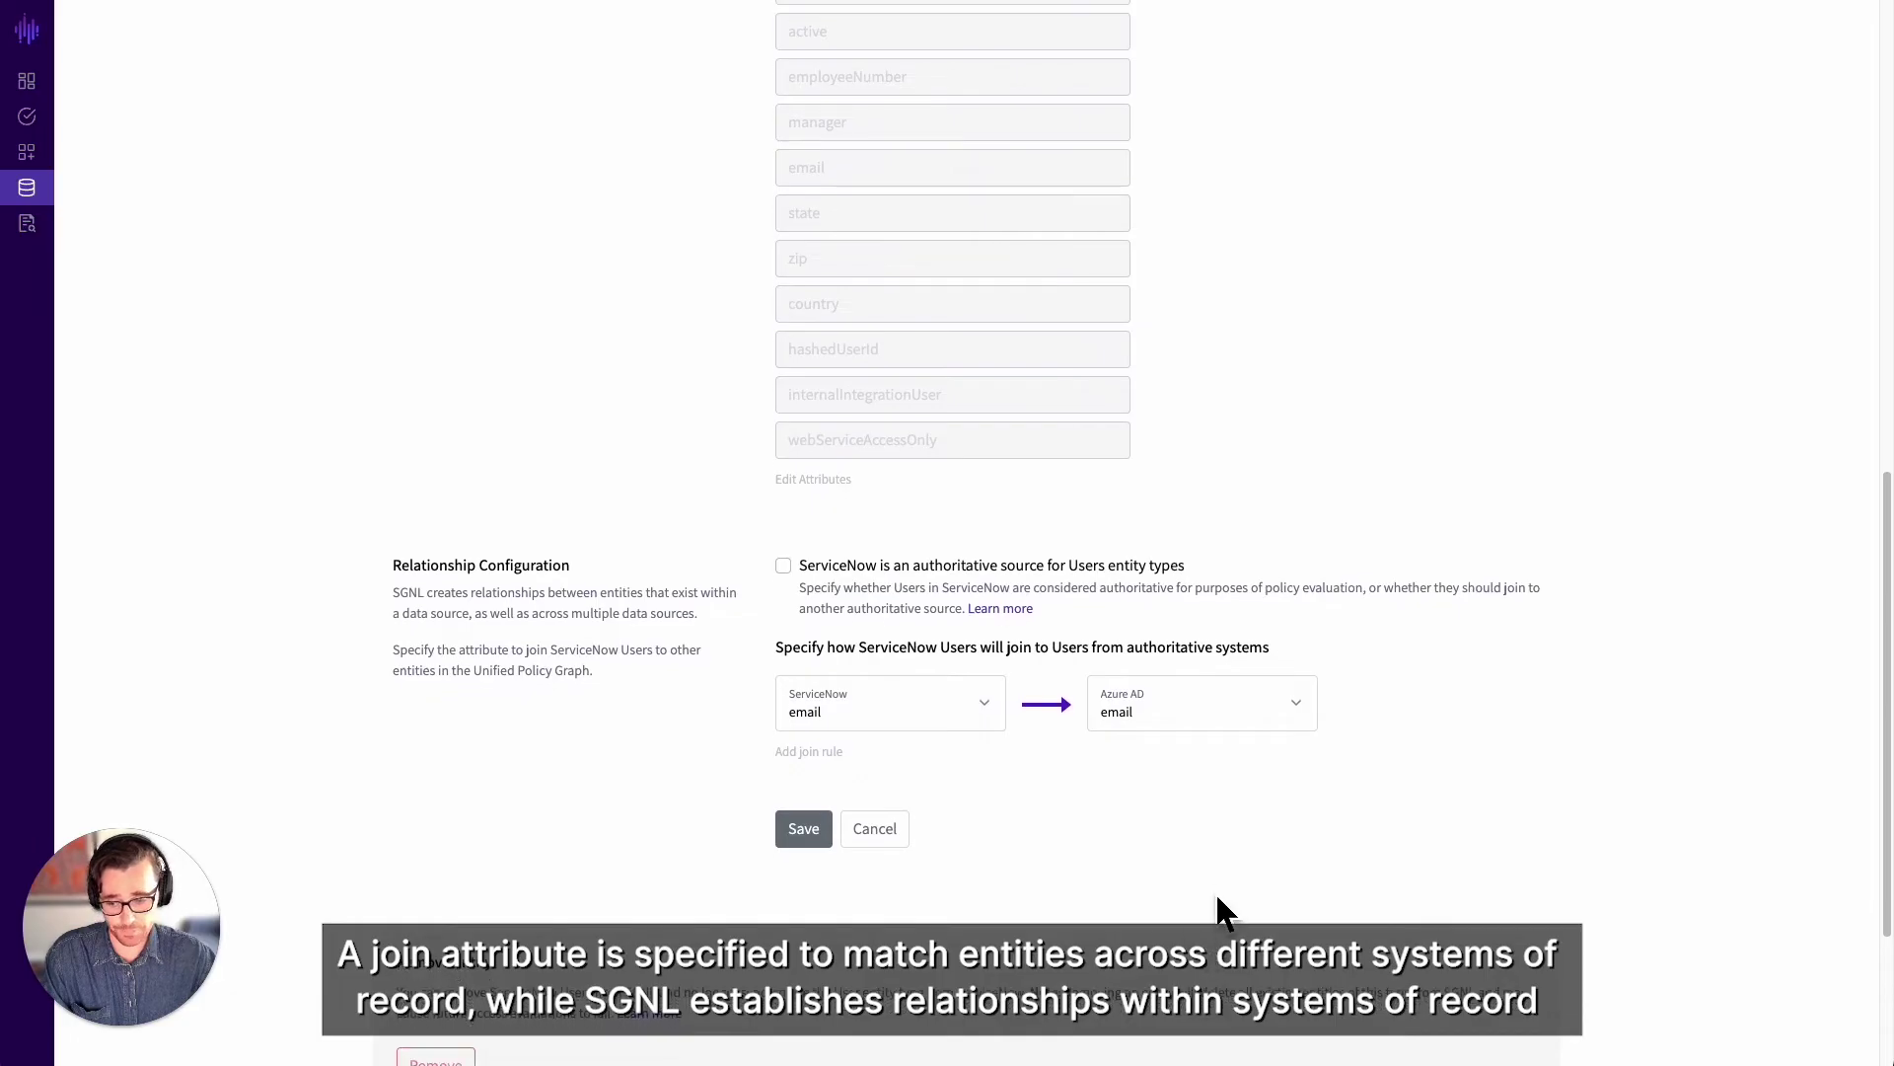
scroll(1133, 894, down, 3)
click(934, 866)
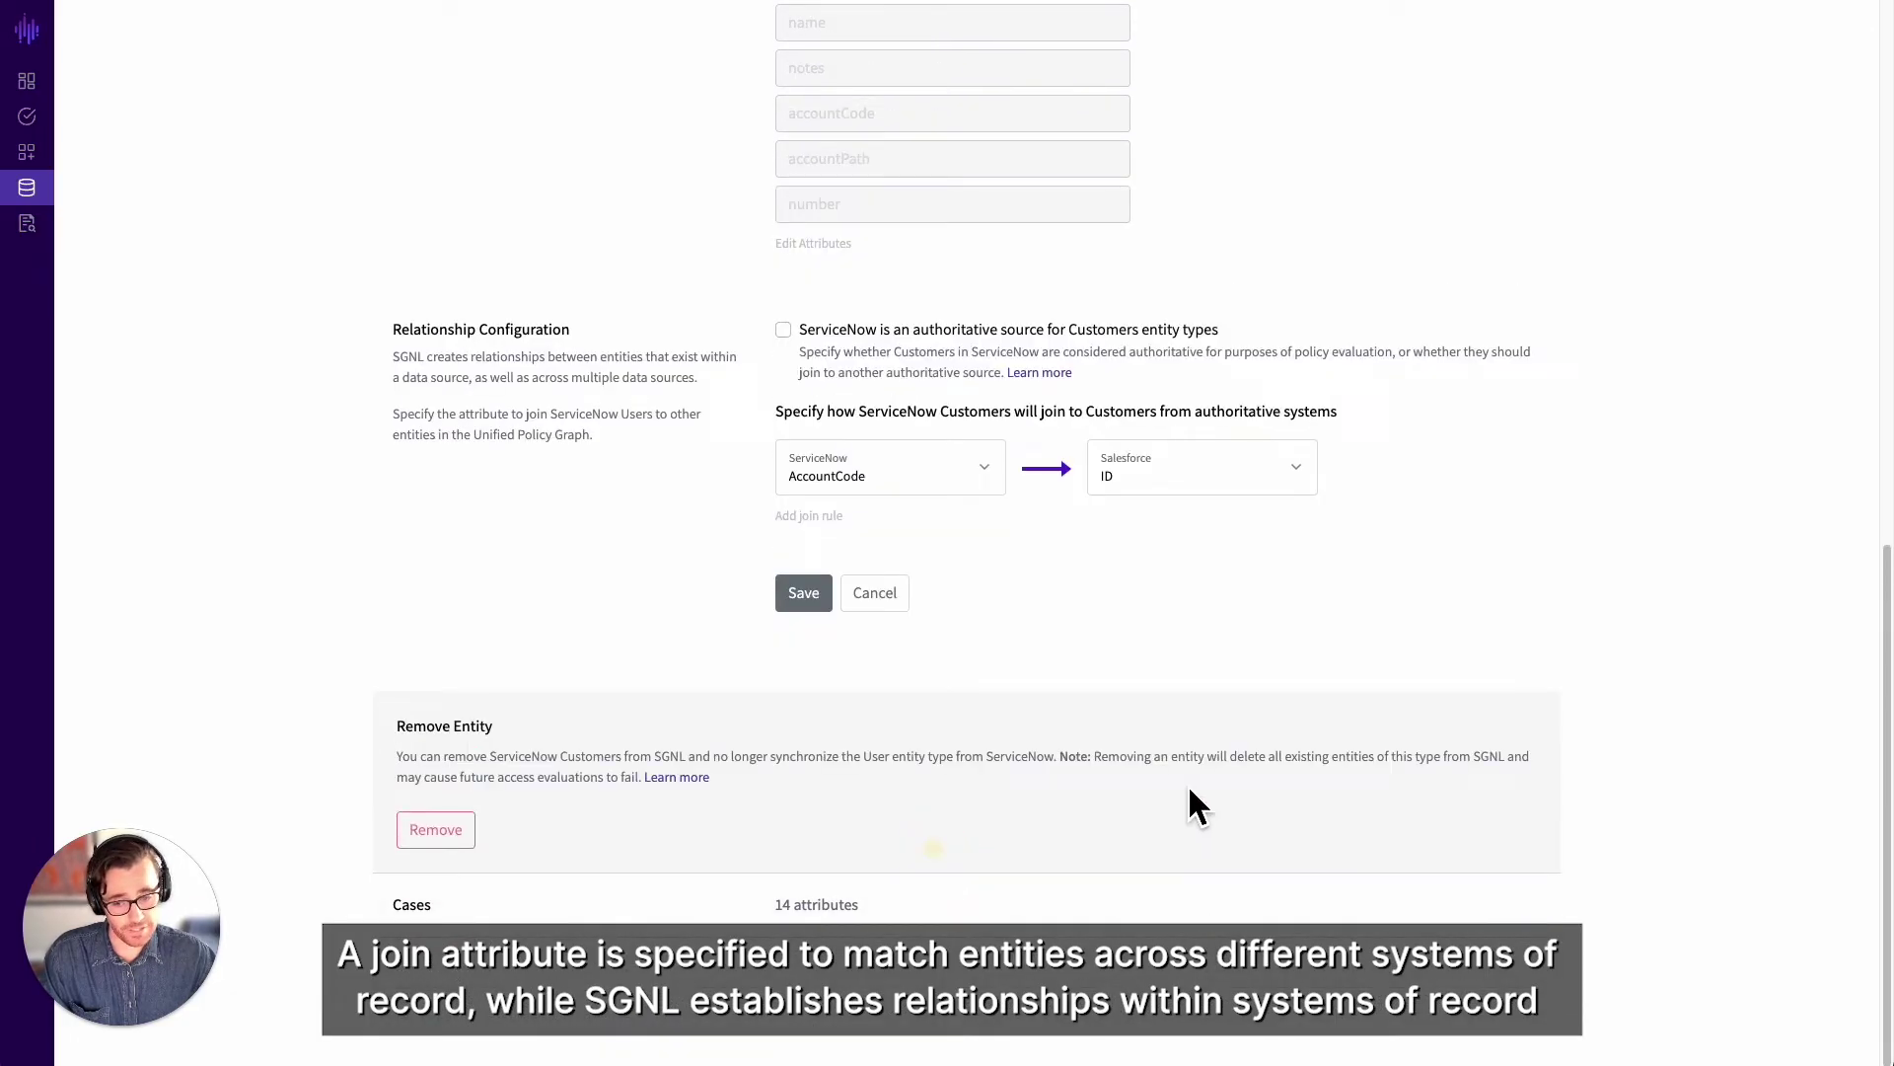
scroll(1266, 735, up, 1)
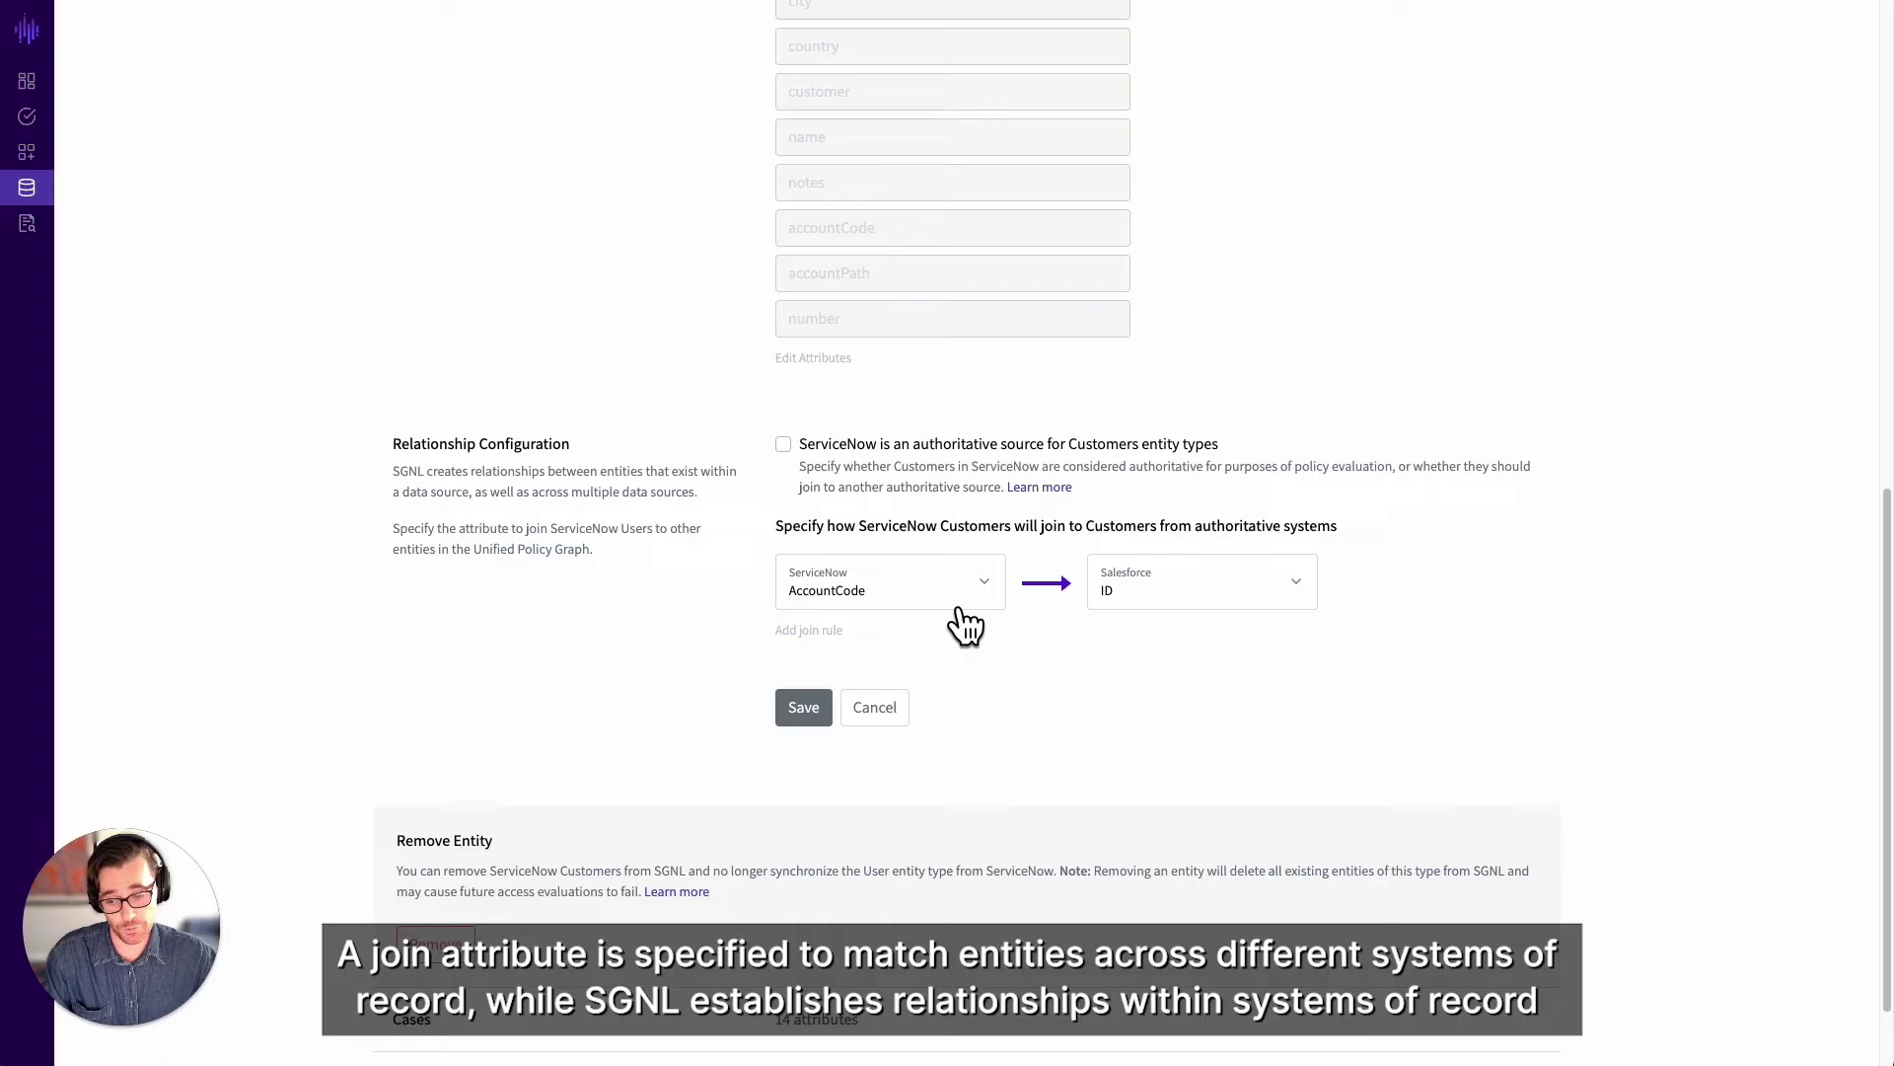
Open the Customer Support policy from the access policies list
mouse_move(67, 193)
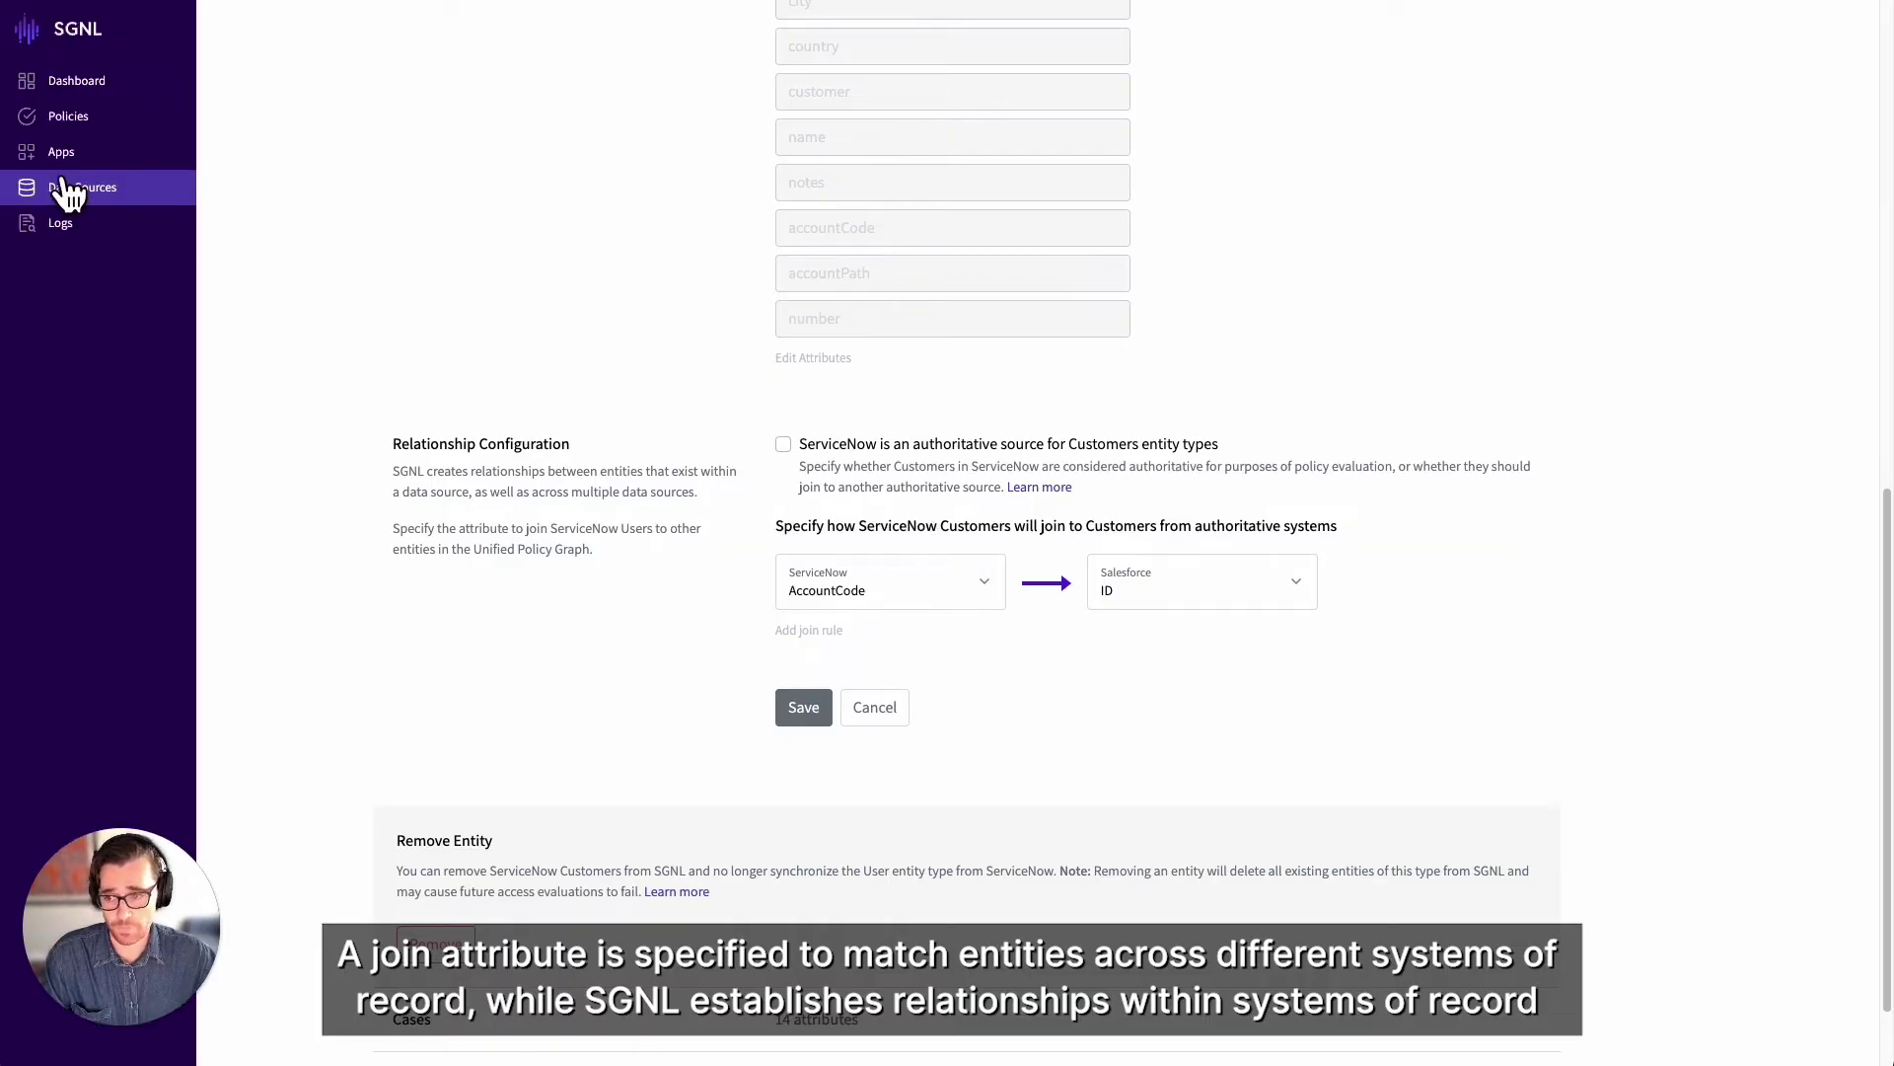
click(62, 117)
click(458, 315)
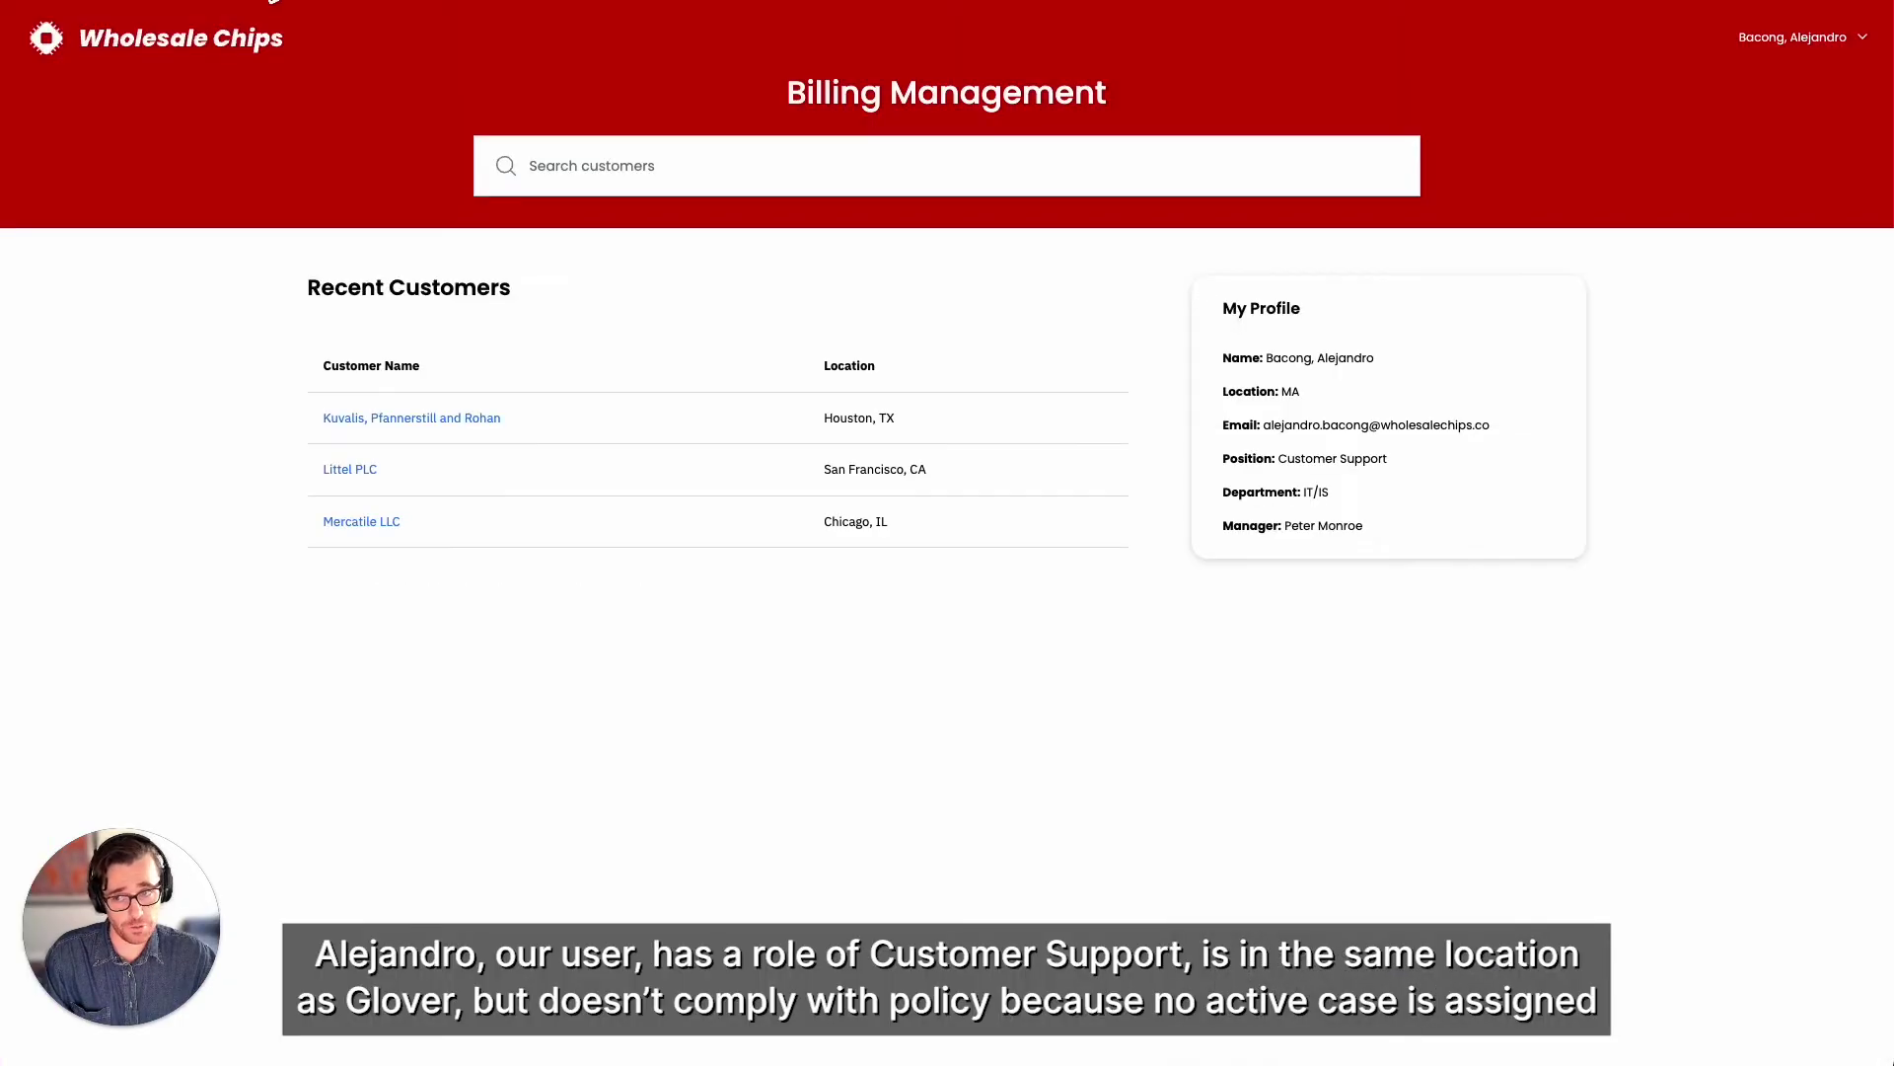
Try opening Glover PLC's record in Billing Management, get refused, and return home
click(370, 520)
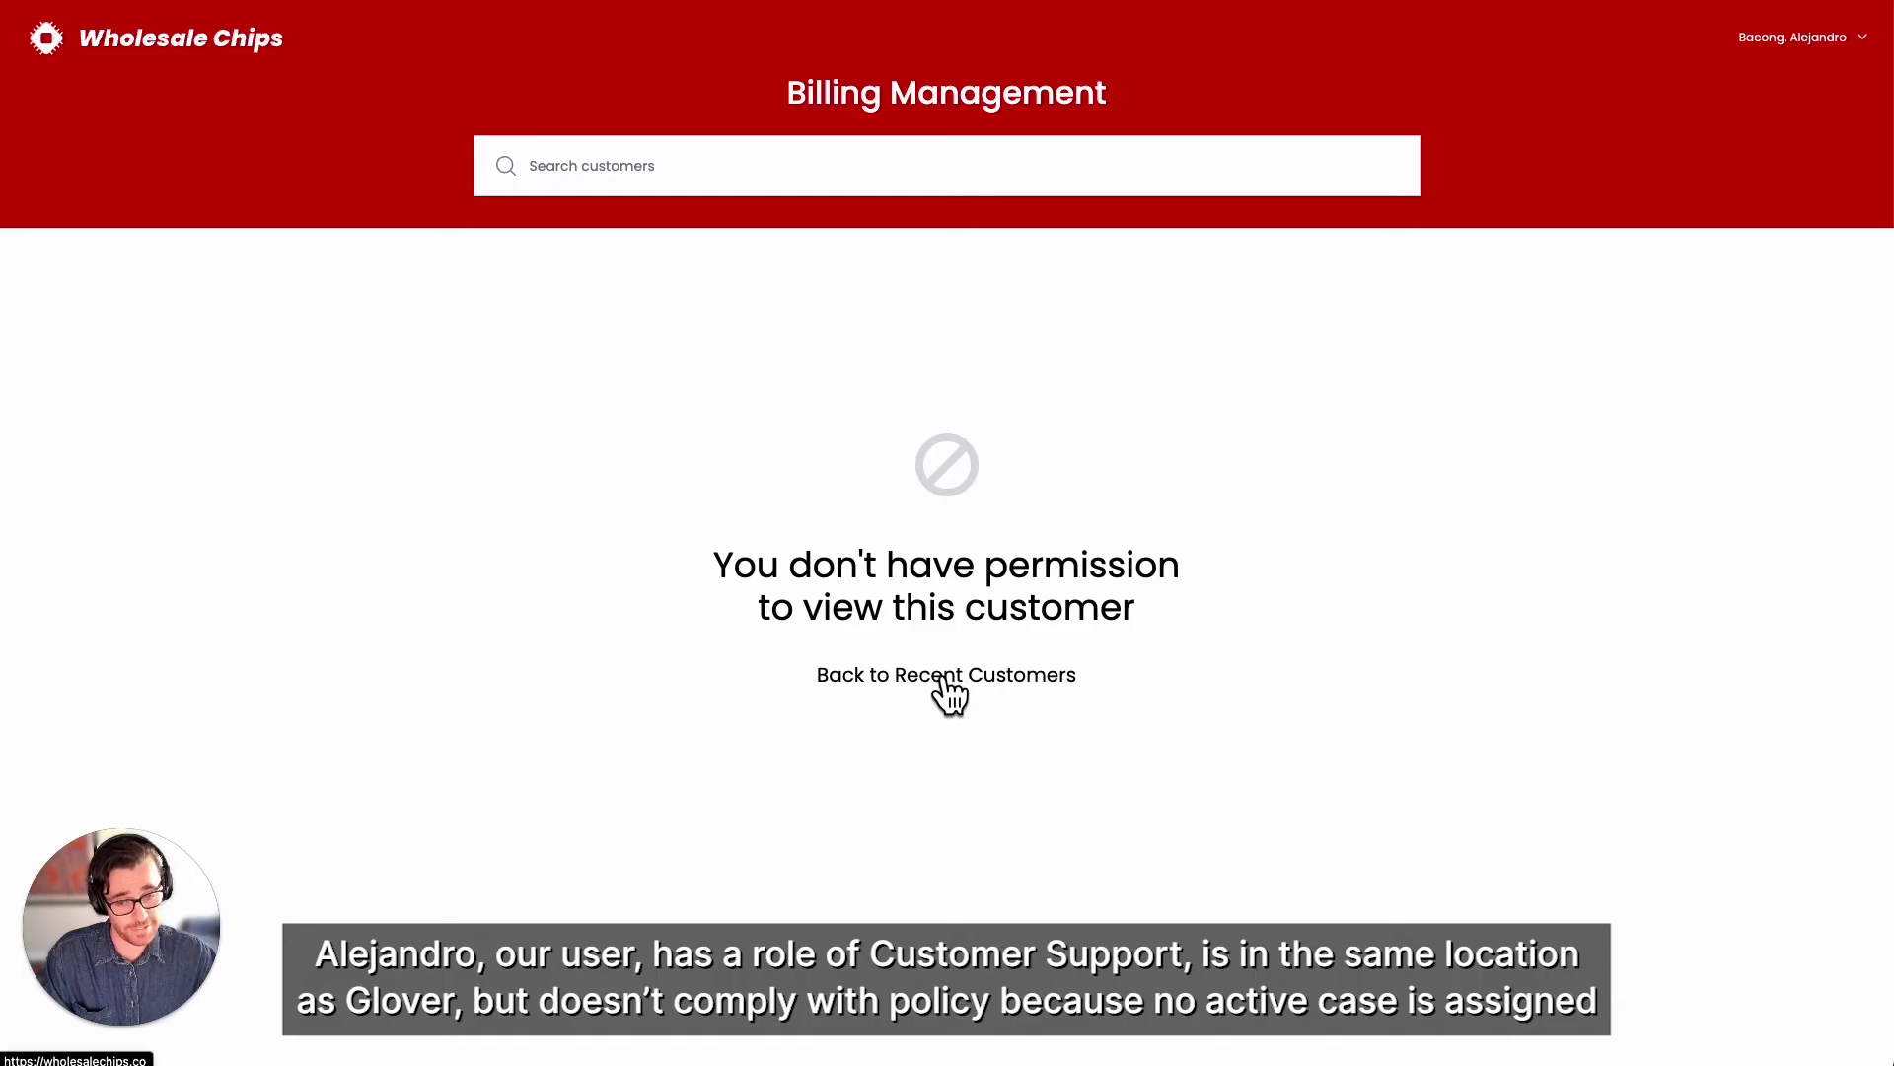
click(949, 691)
click(642, 180)
text(G)
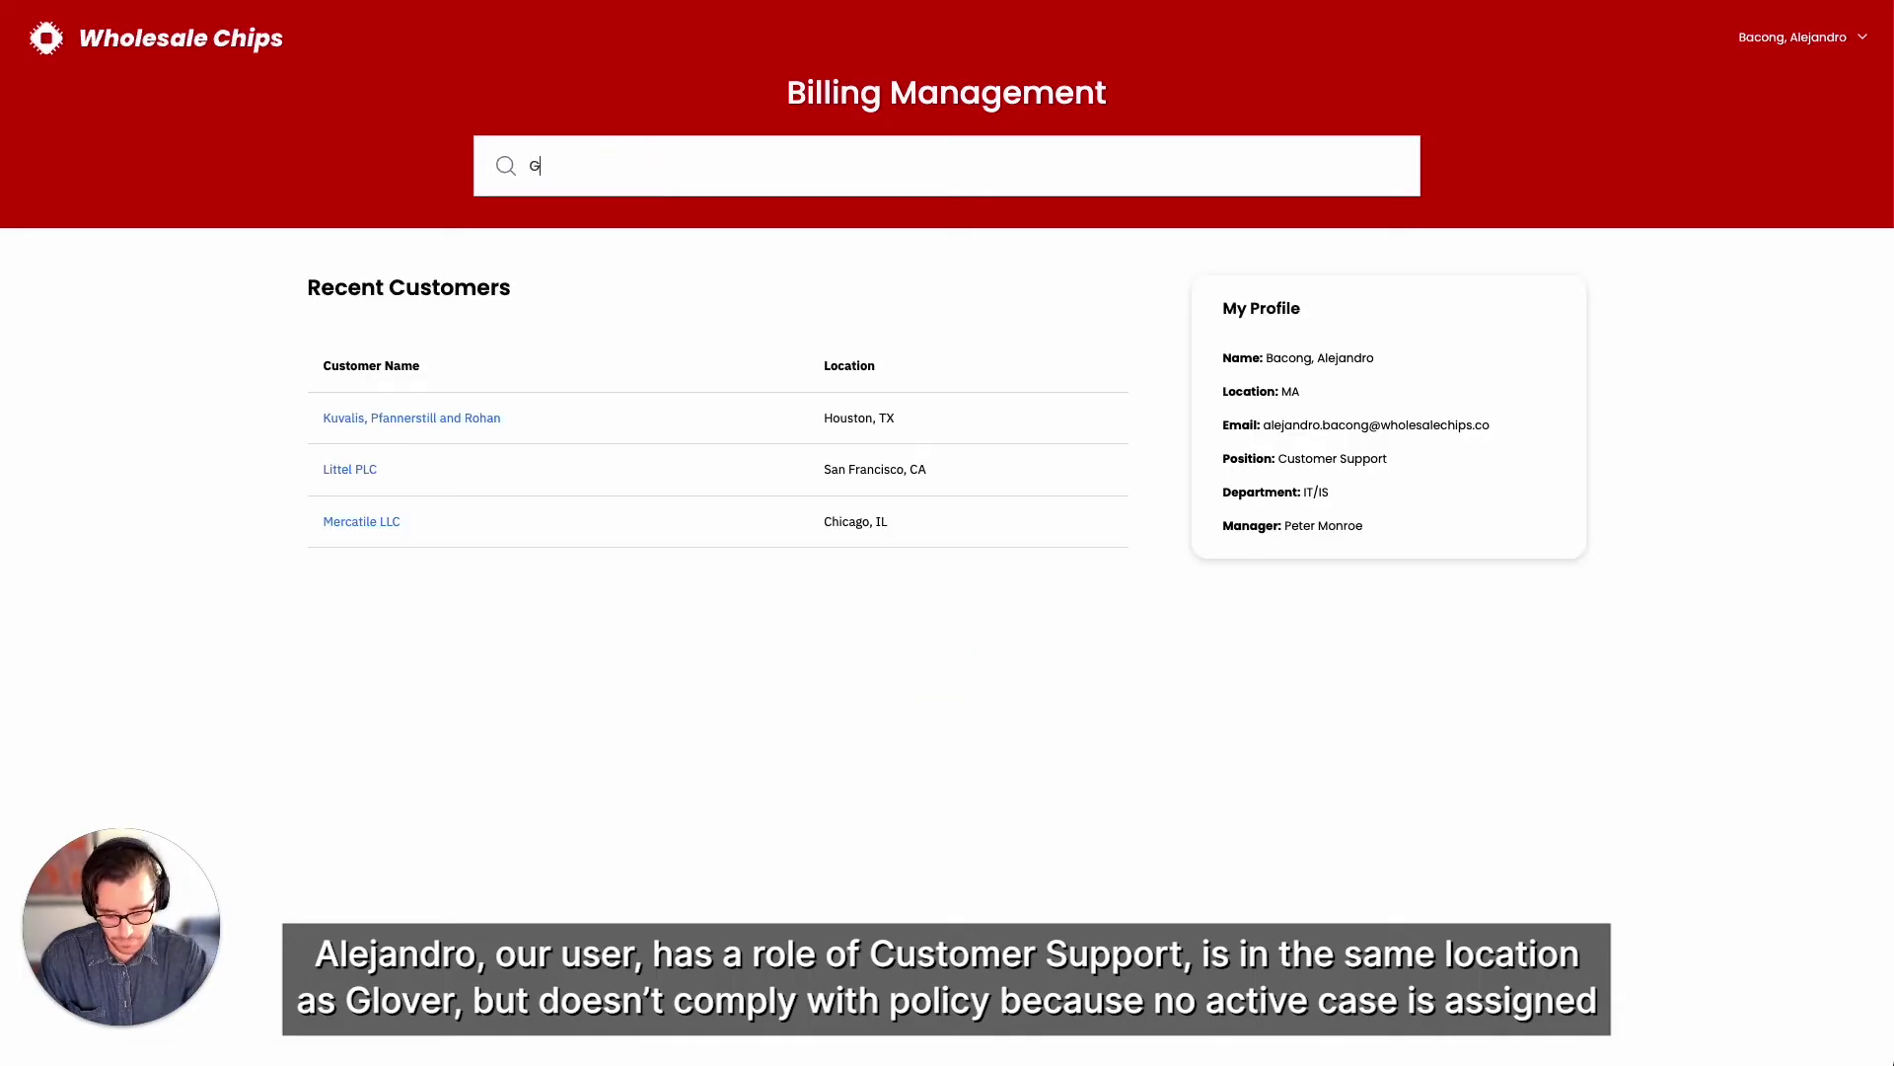
text(lk)
text(o)
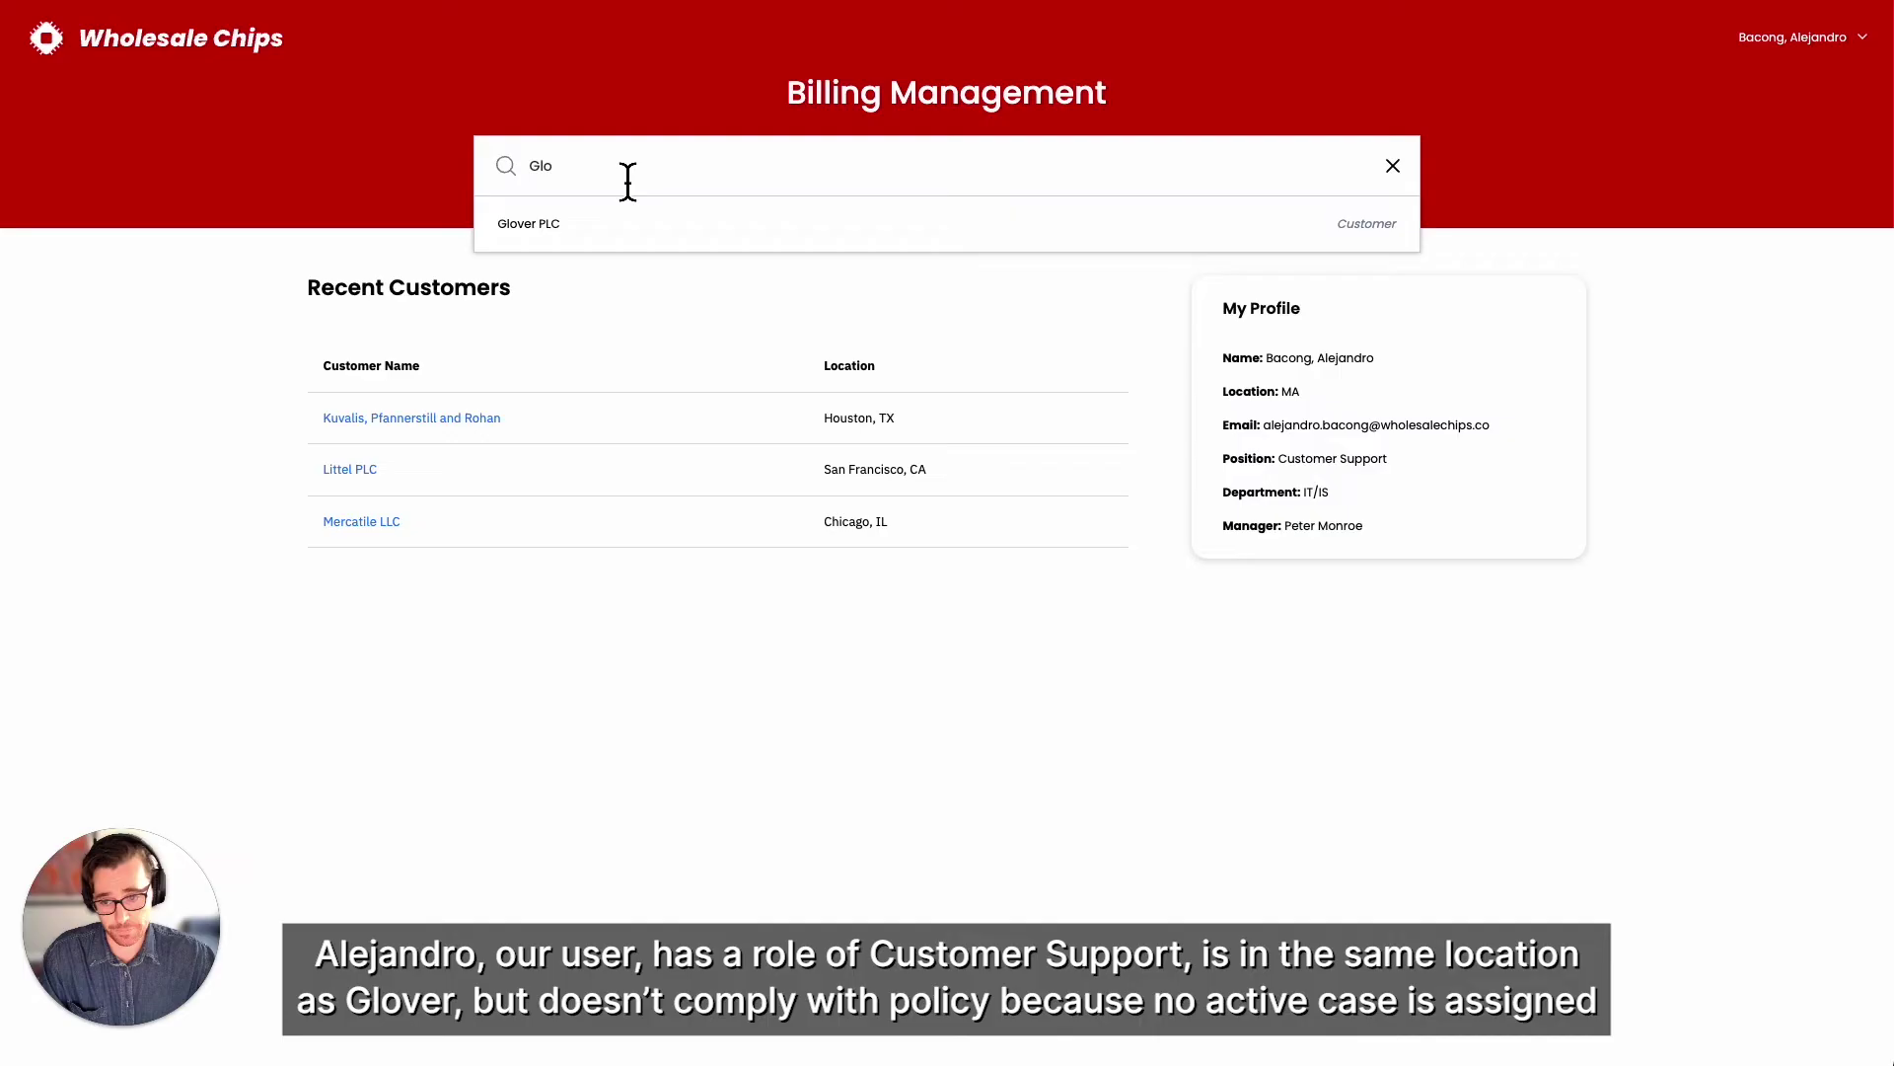
click(622, 217)
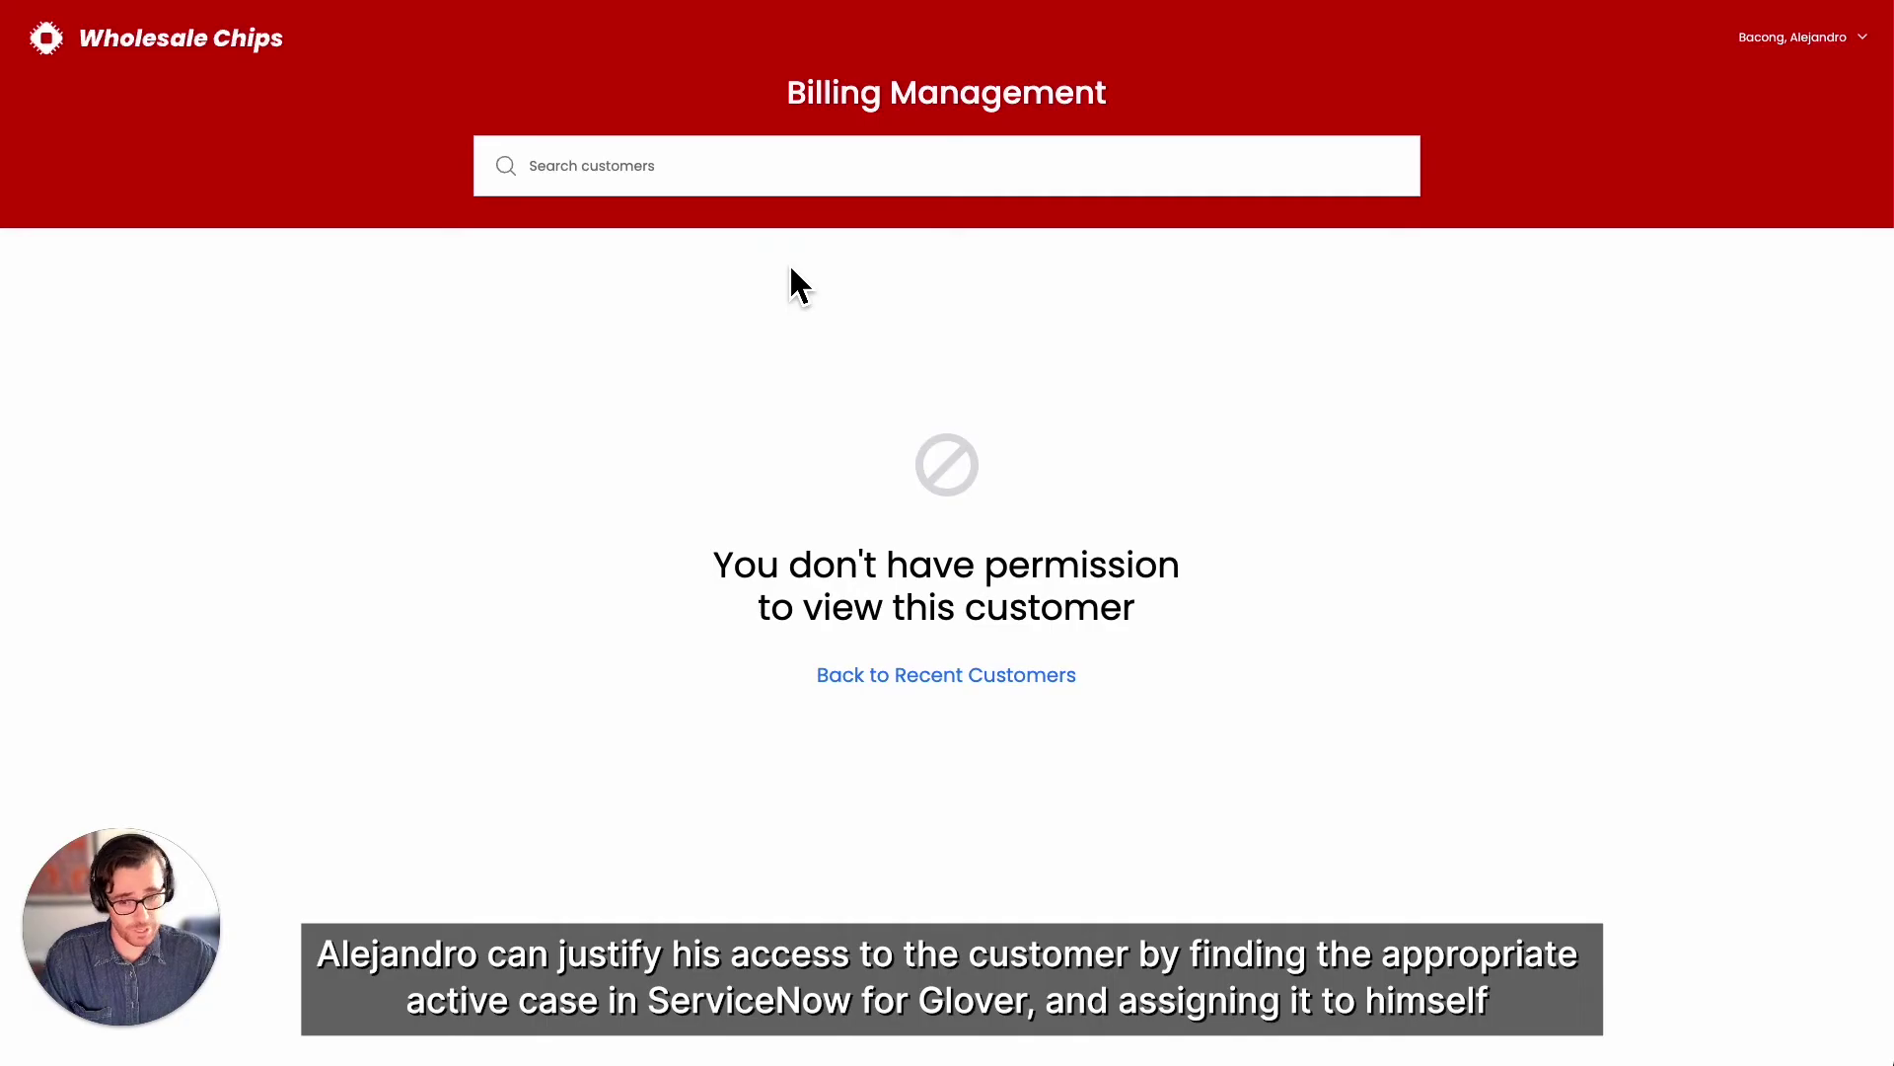
click(166, 45)
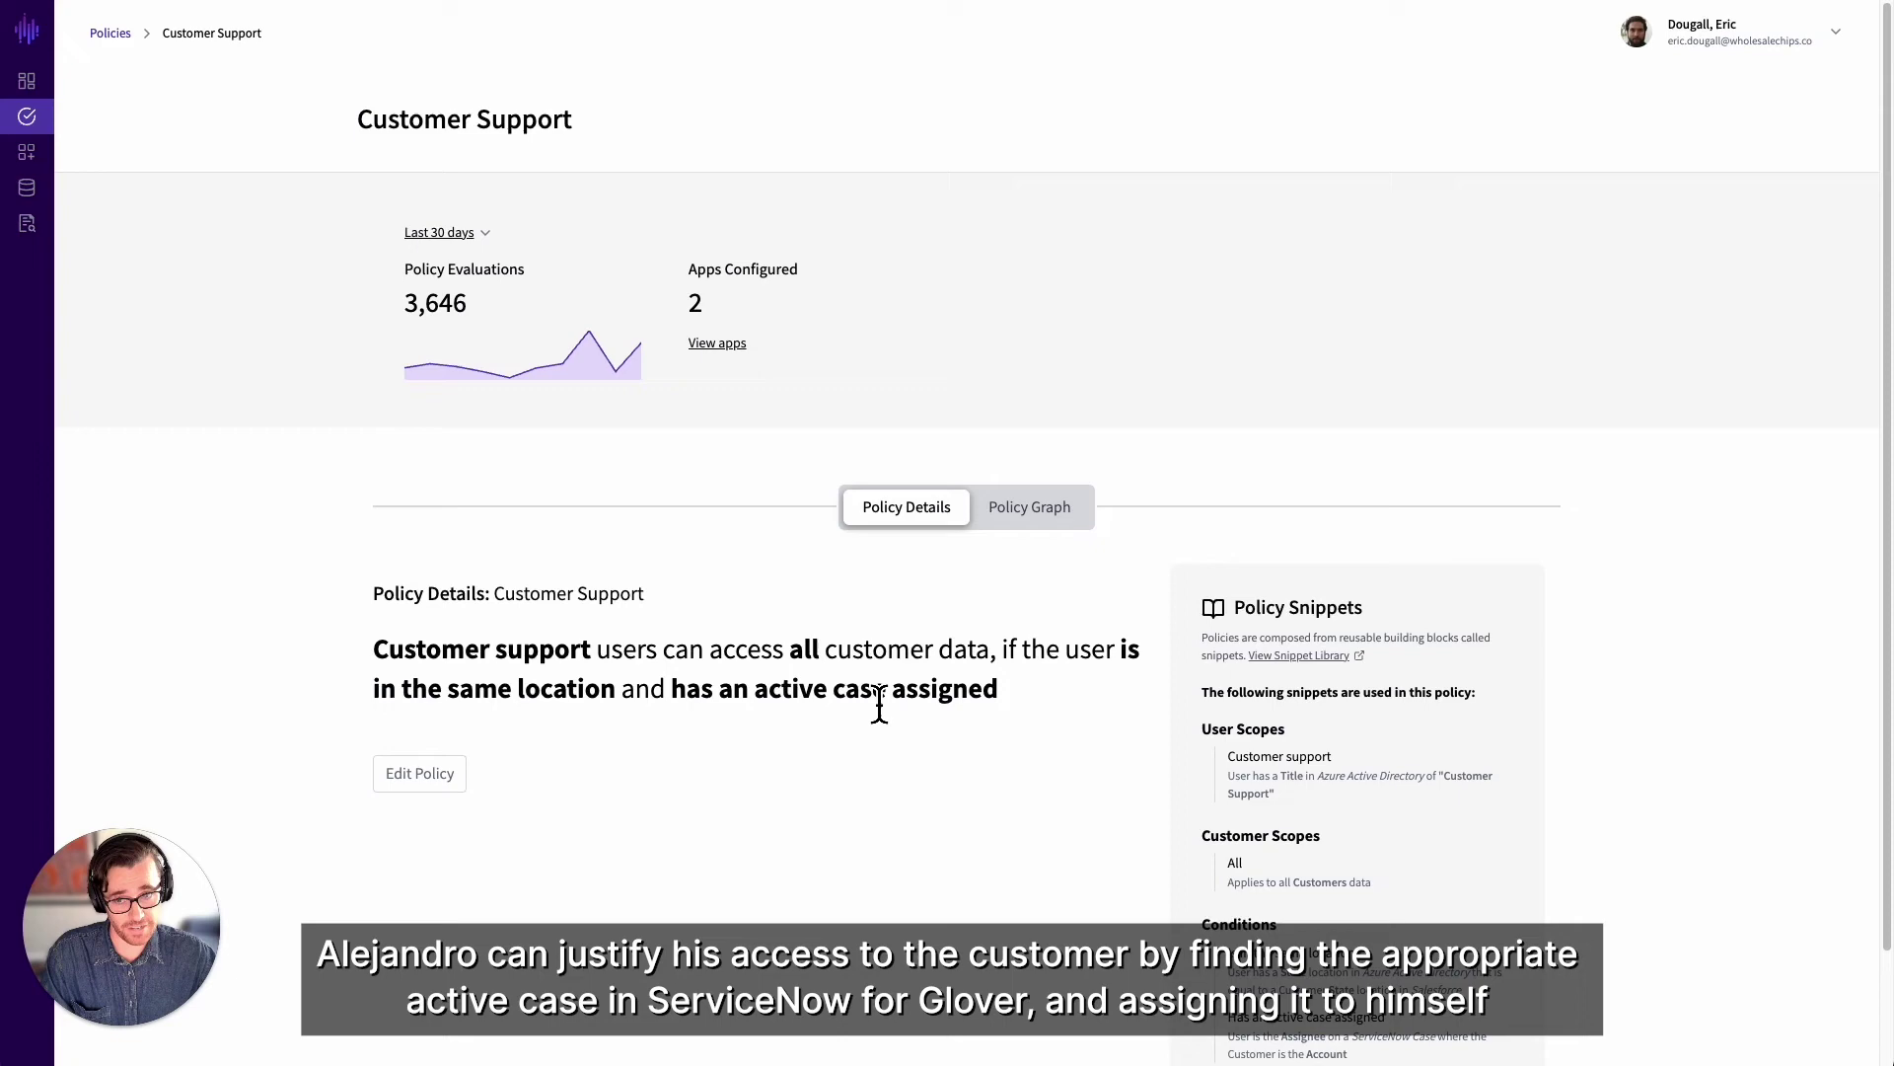
Filter the cases by account 'Gl' and open the Glover PLC case
click(29, 83)
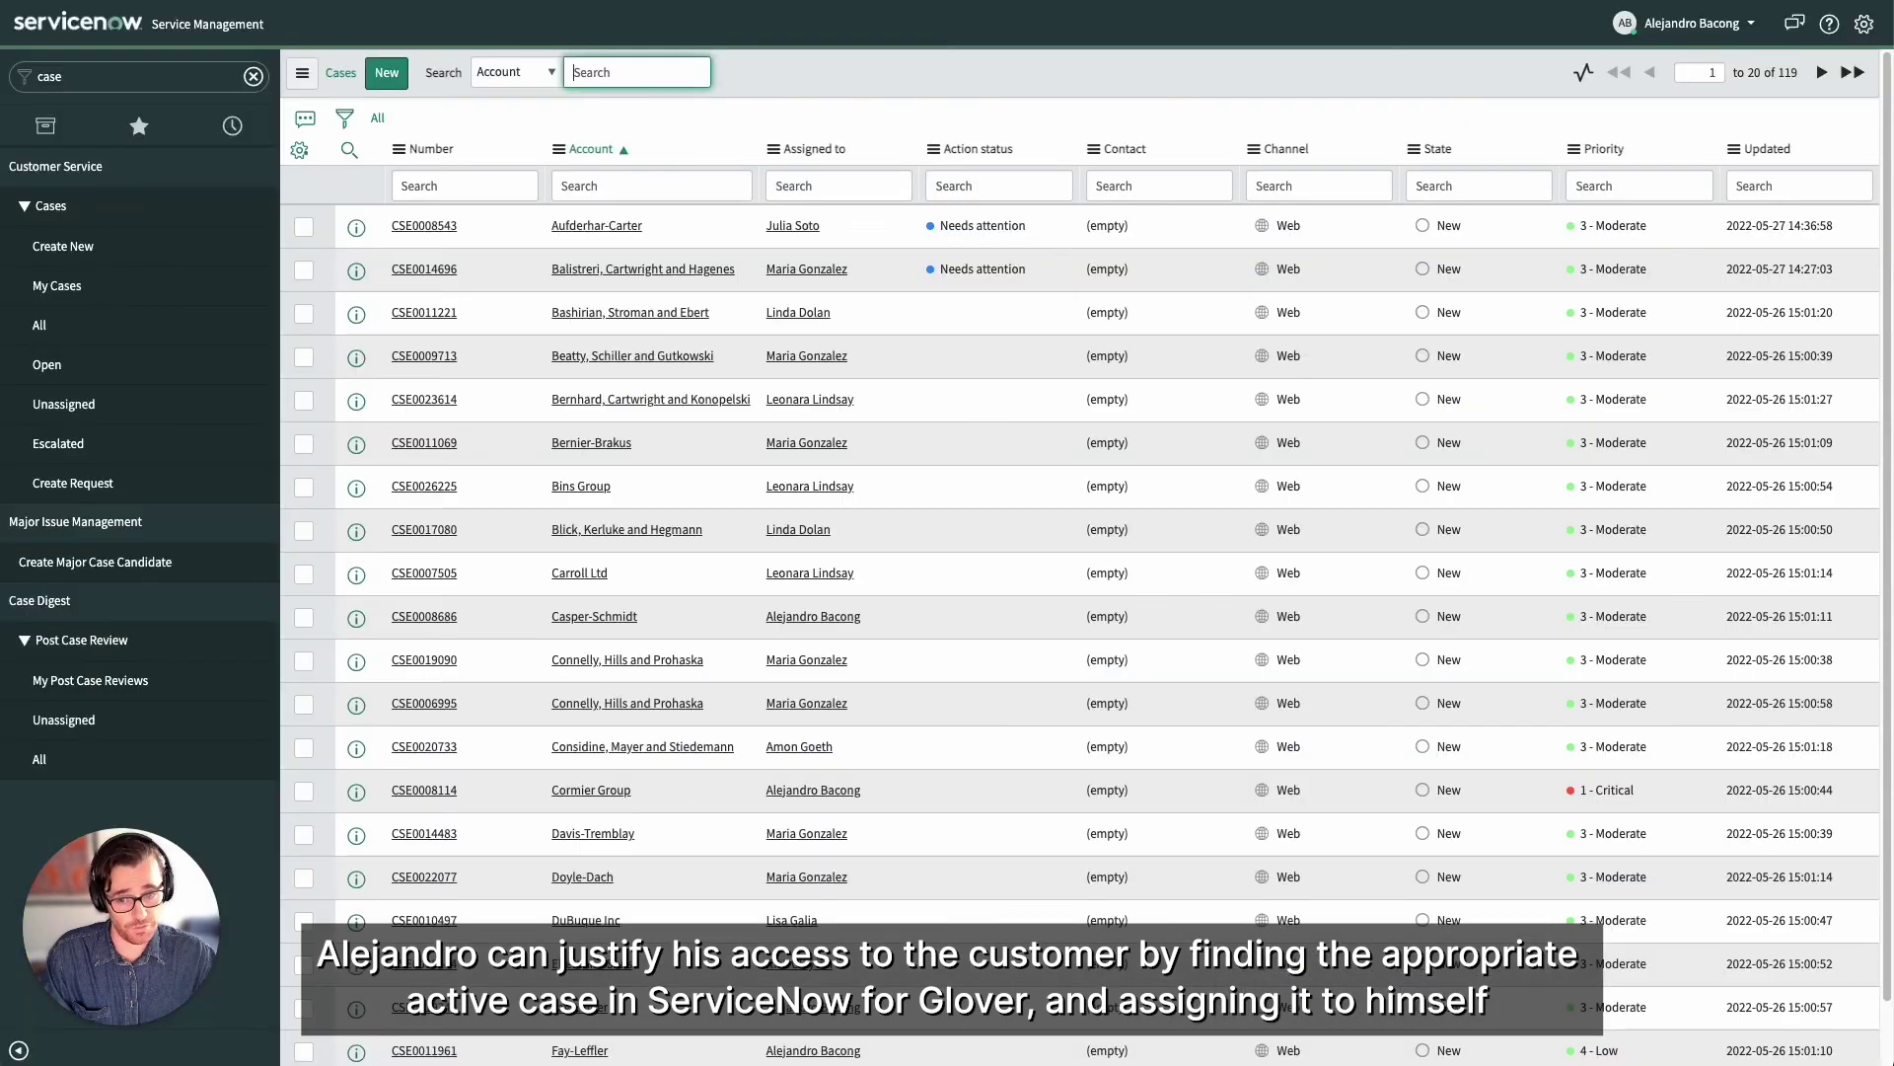
click(696, 186)
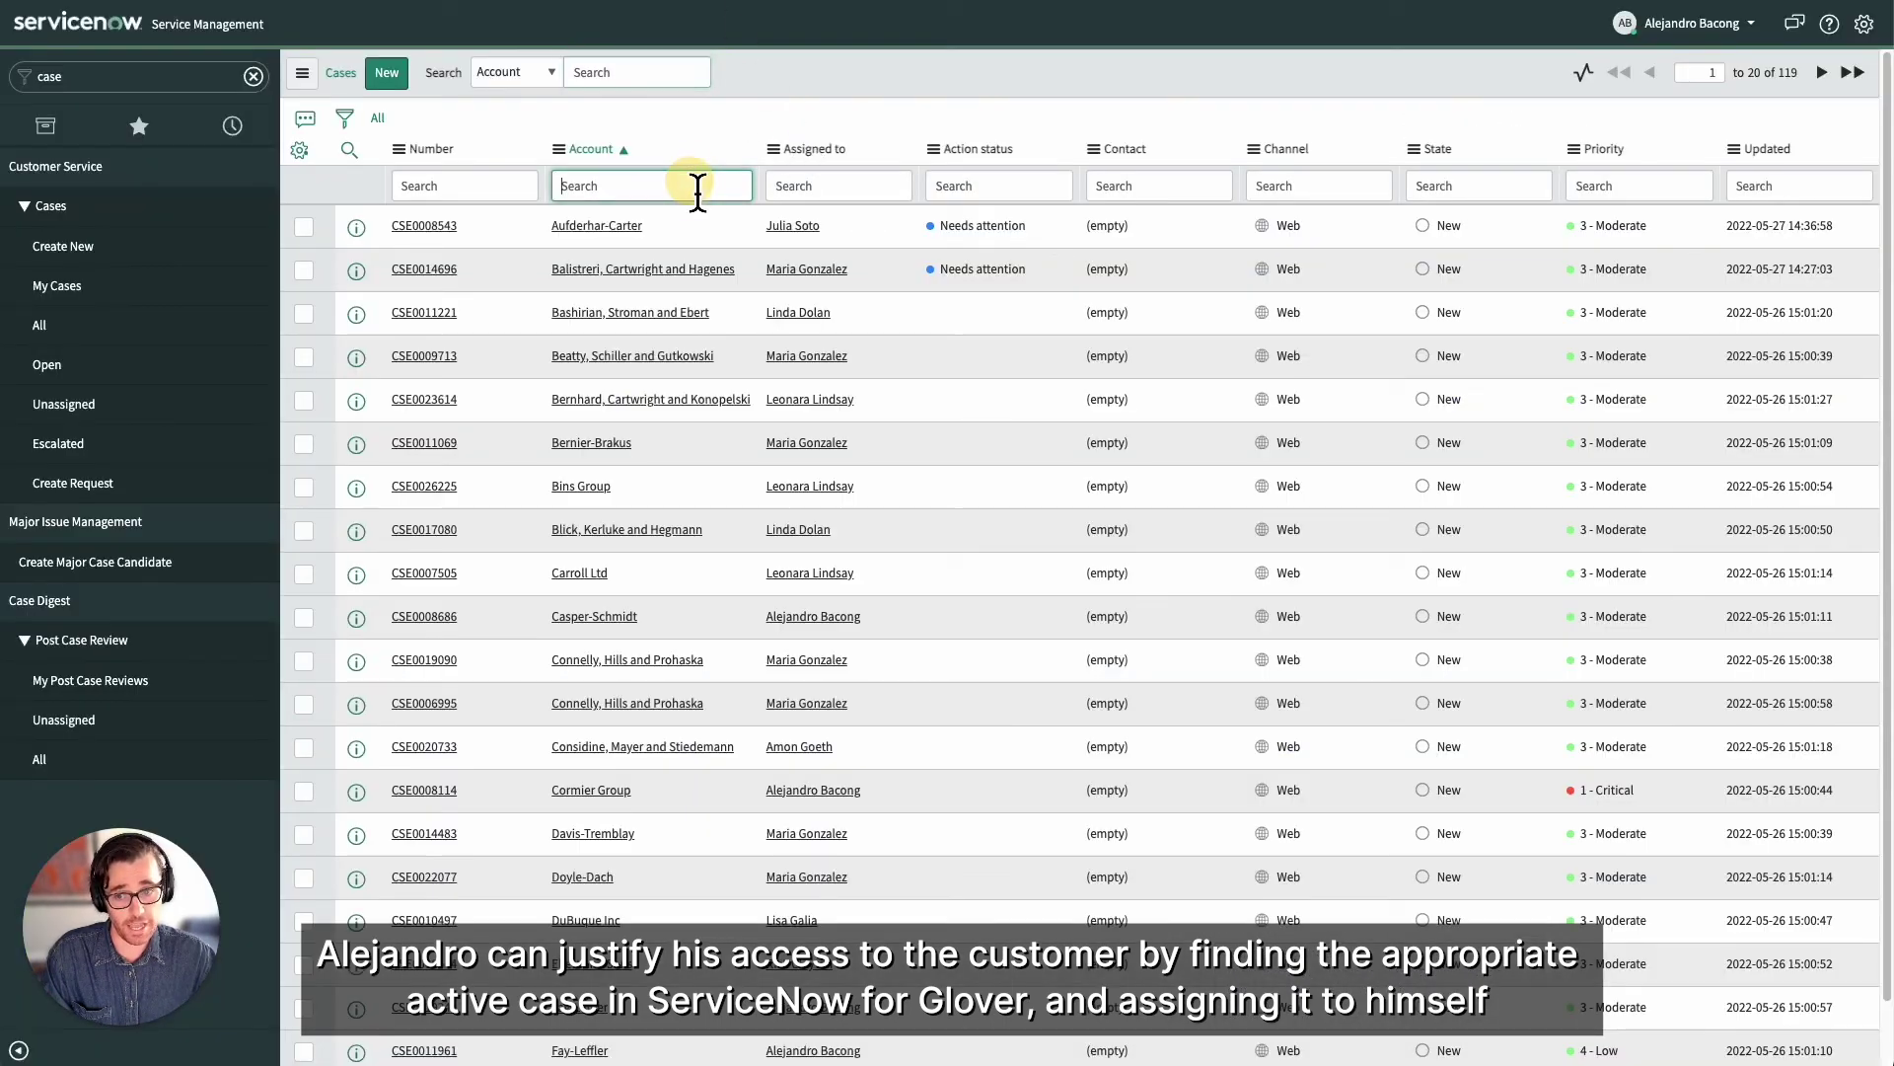
text(Glover)
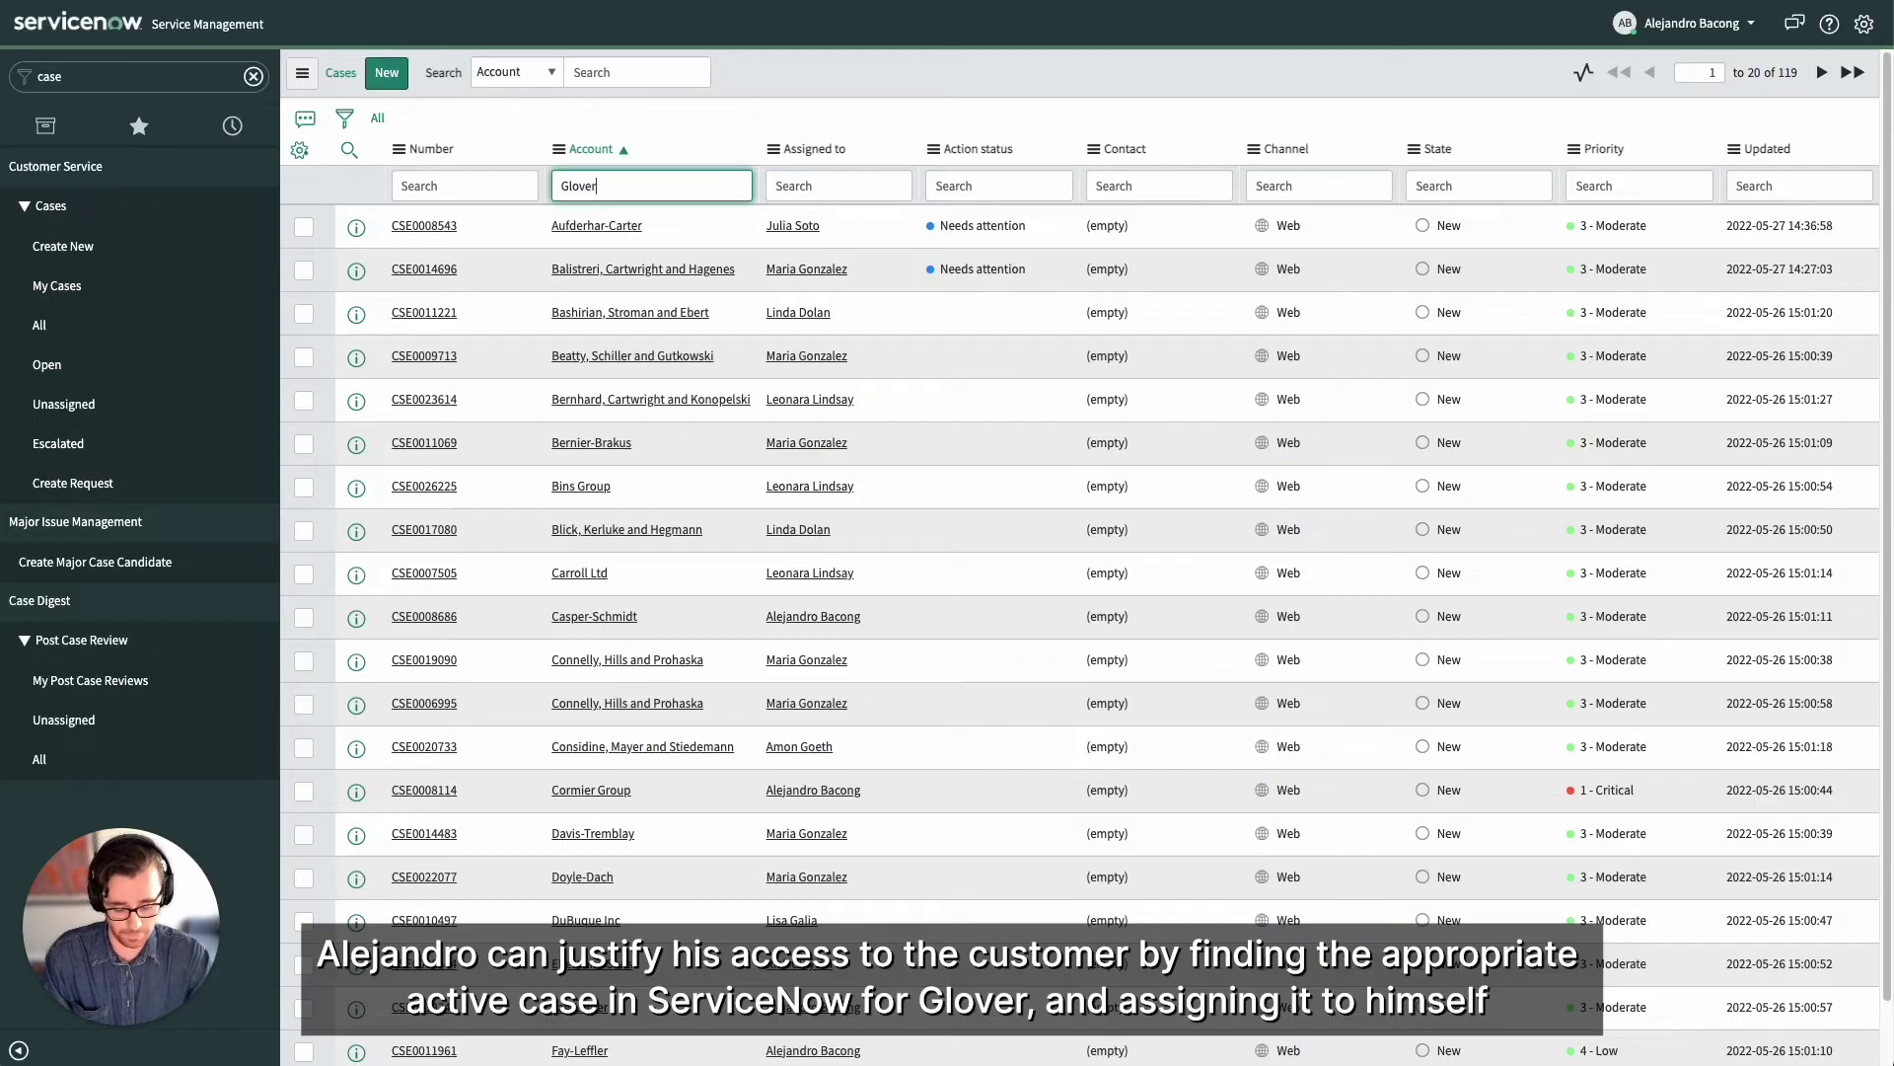
key(Return)
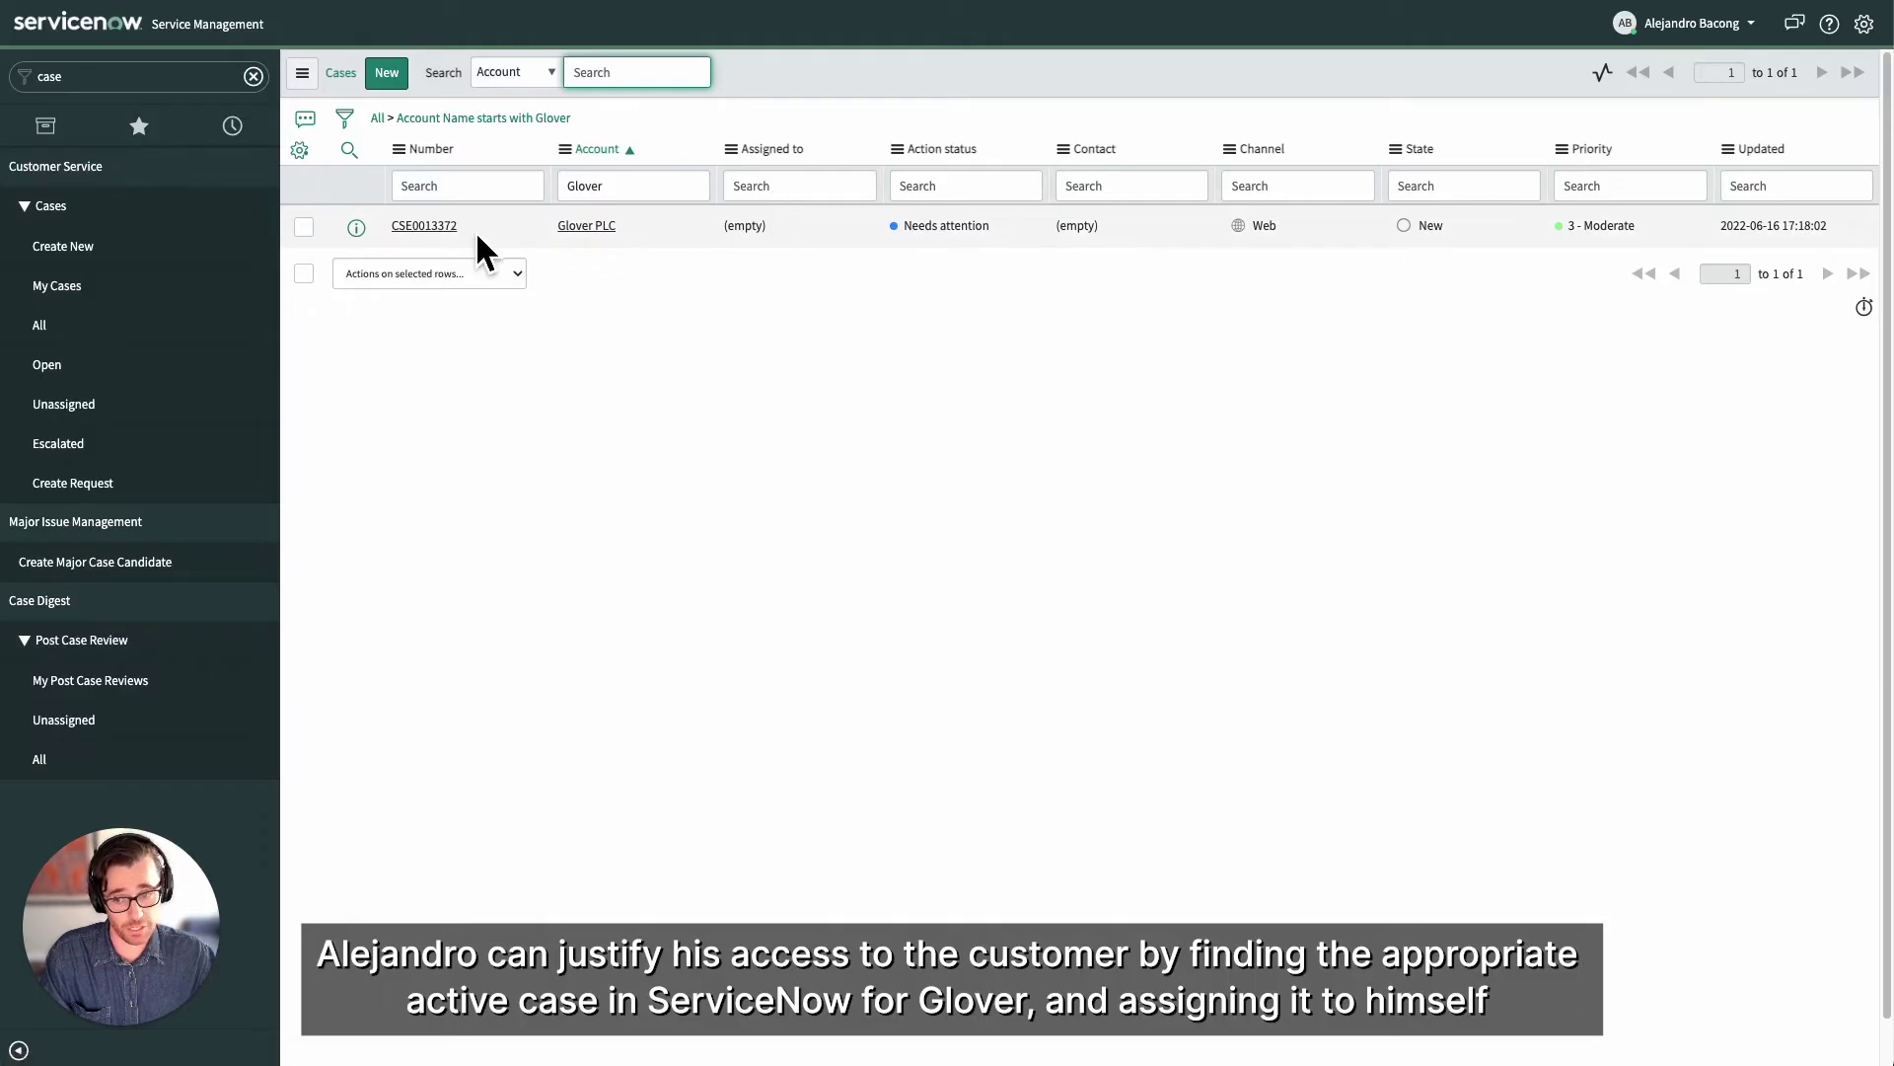
click(426, 227)
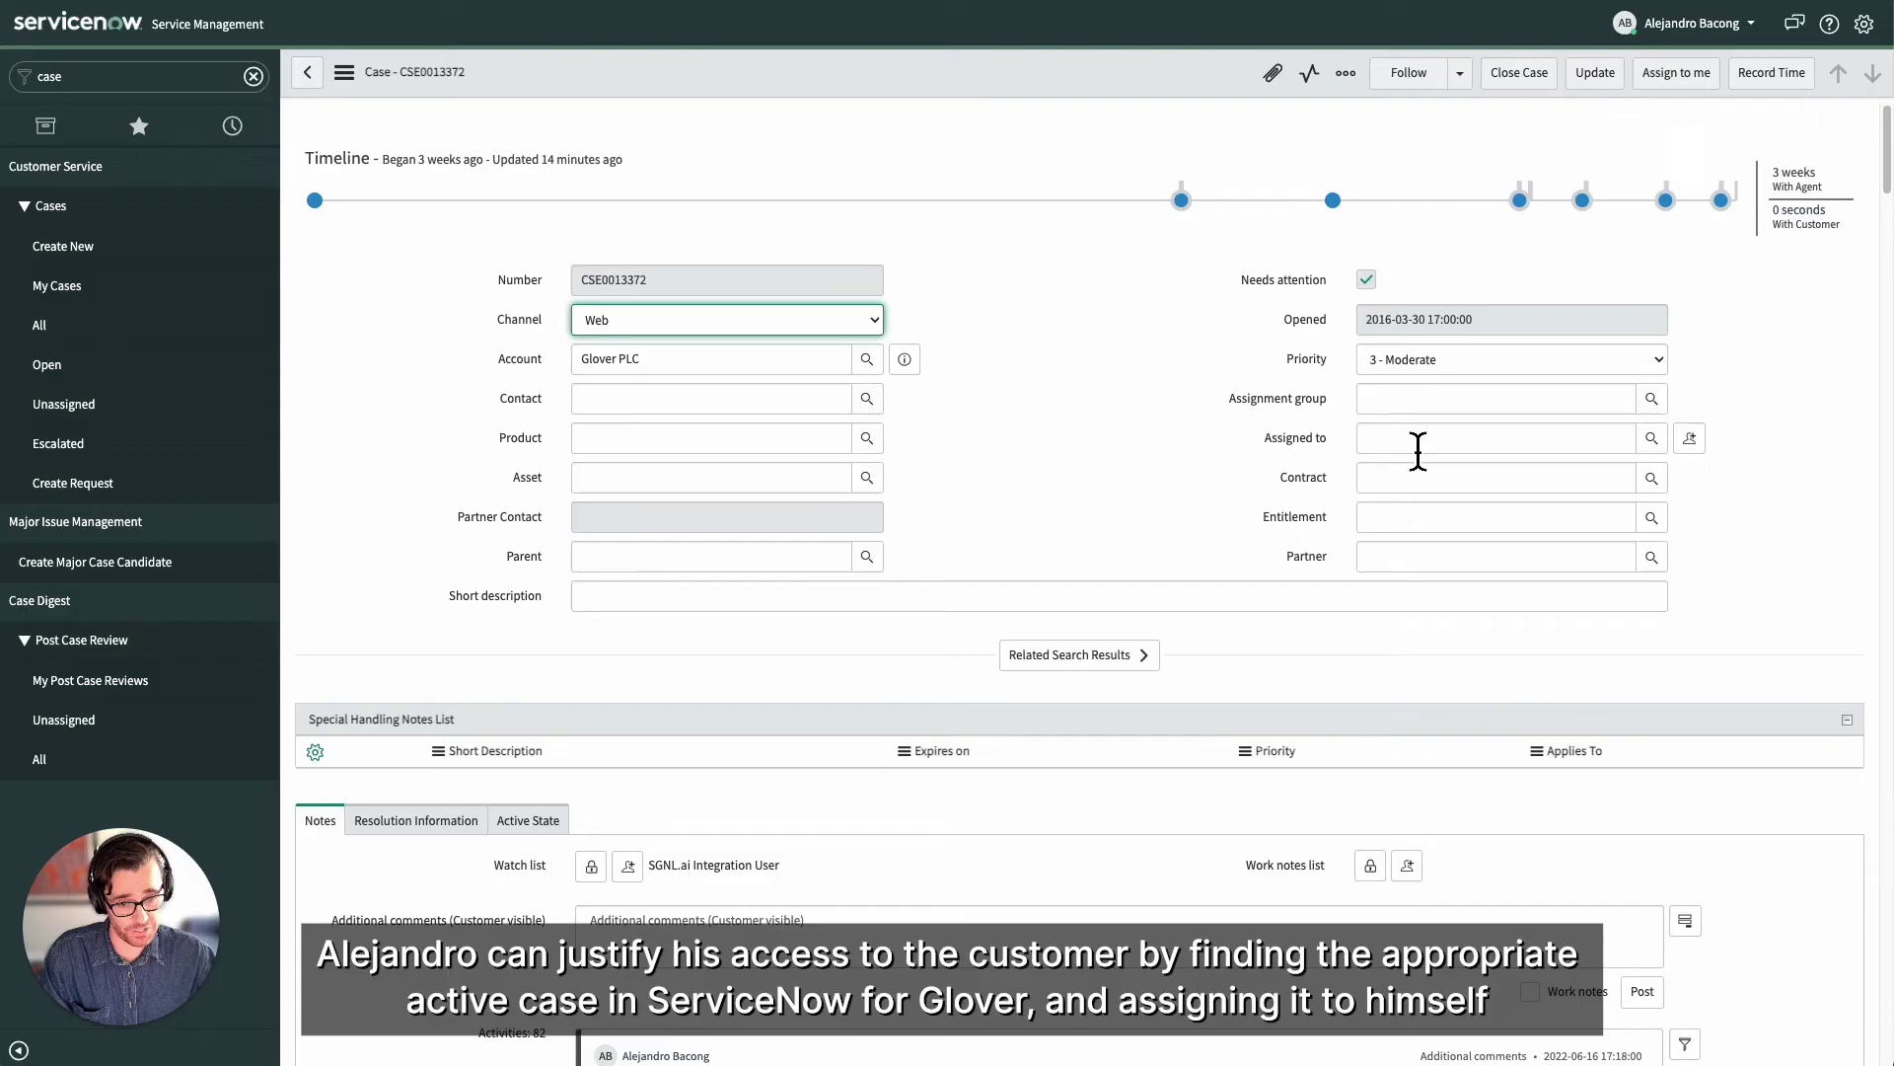
Assign case CSE0013372 to yourself and save the update
click(1413, 439)
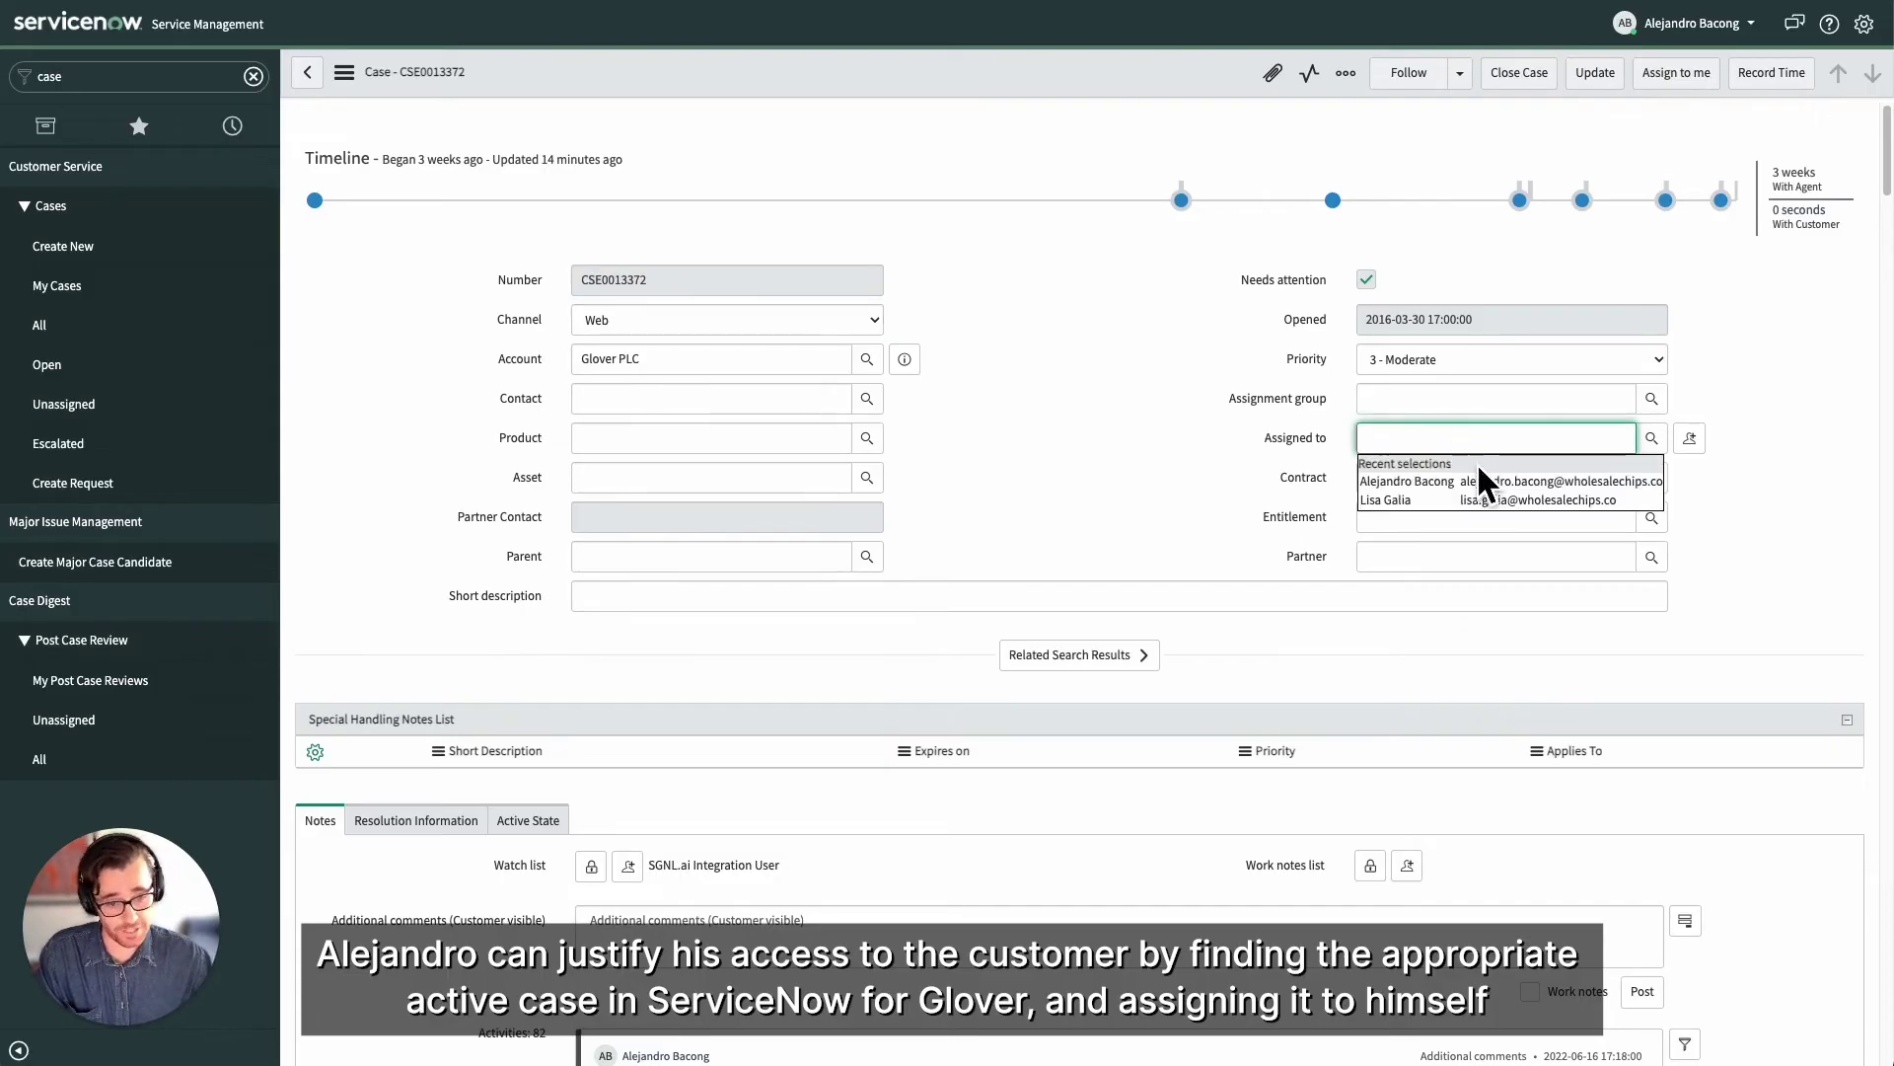
click(1480, 481)
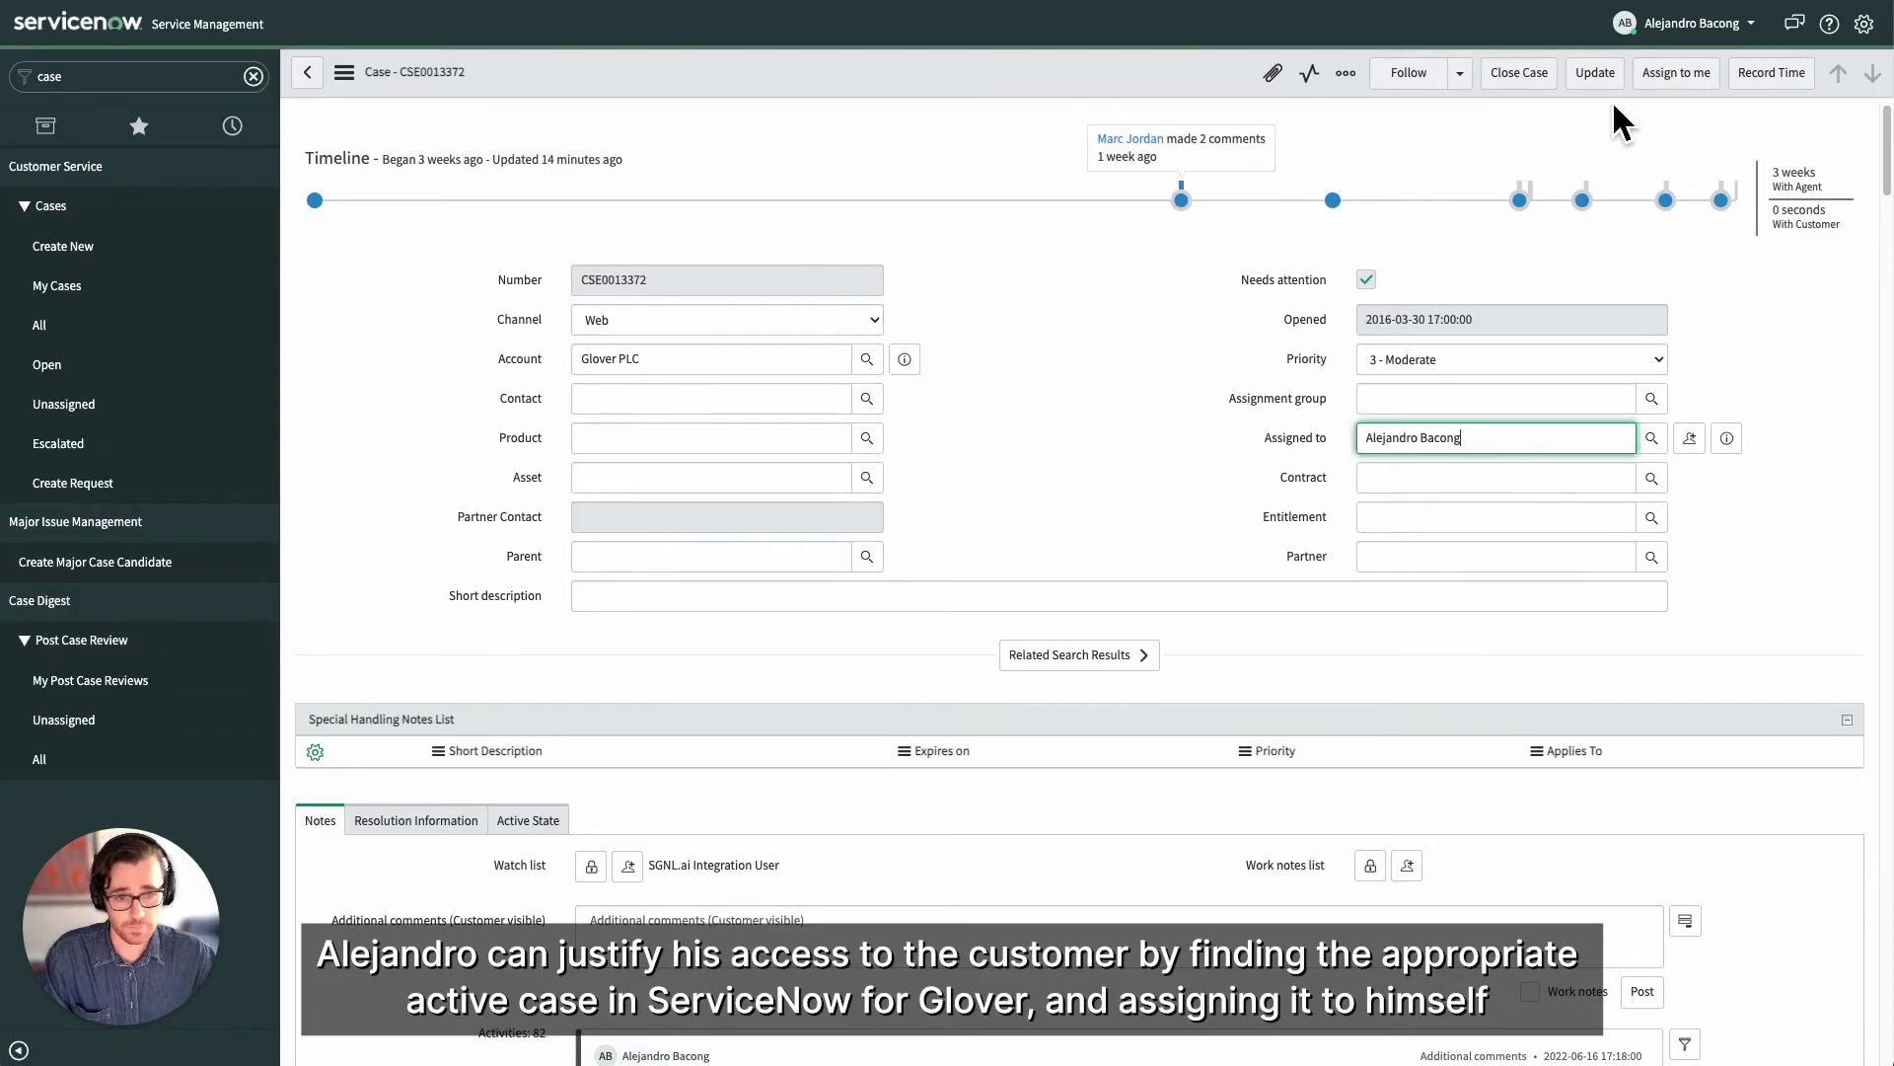
click(1592, 73)
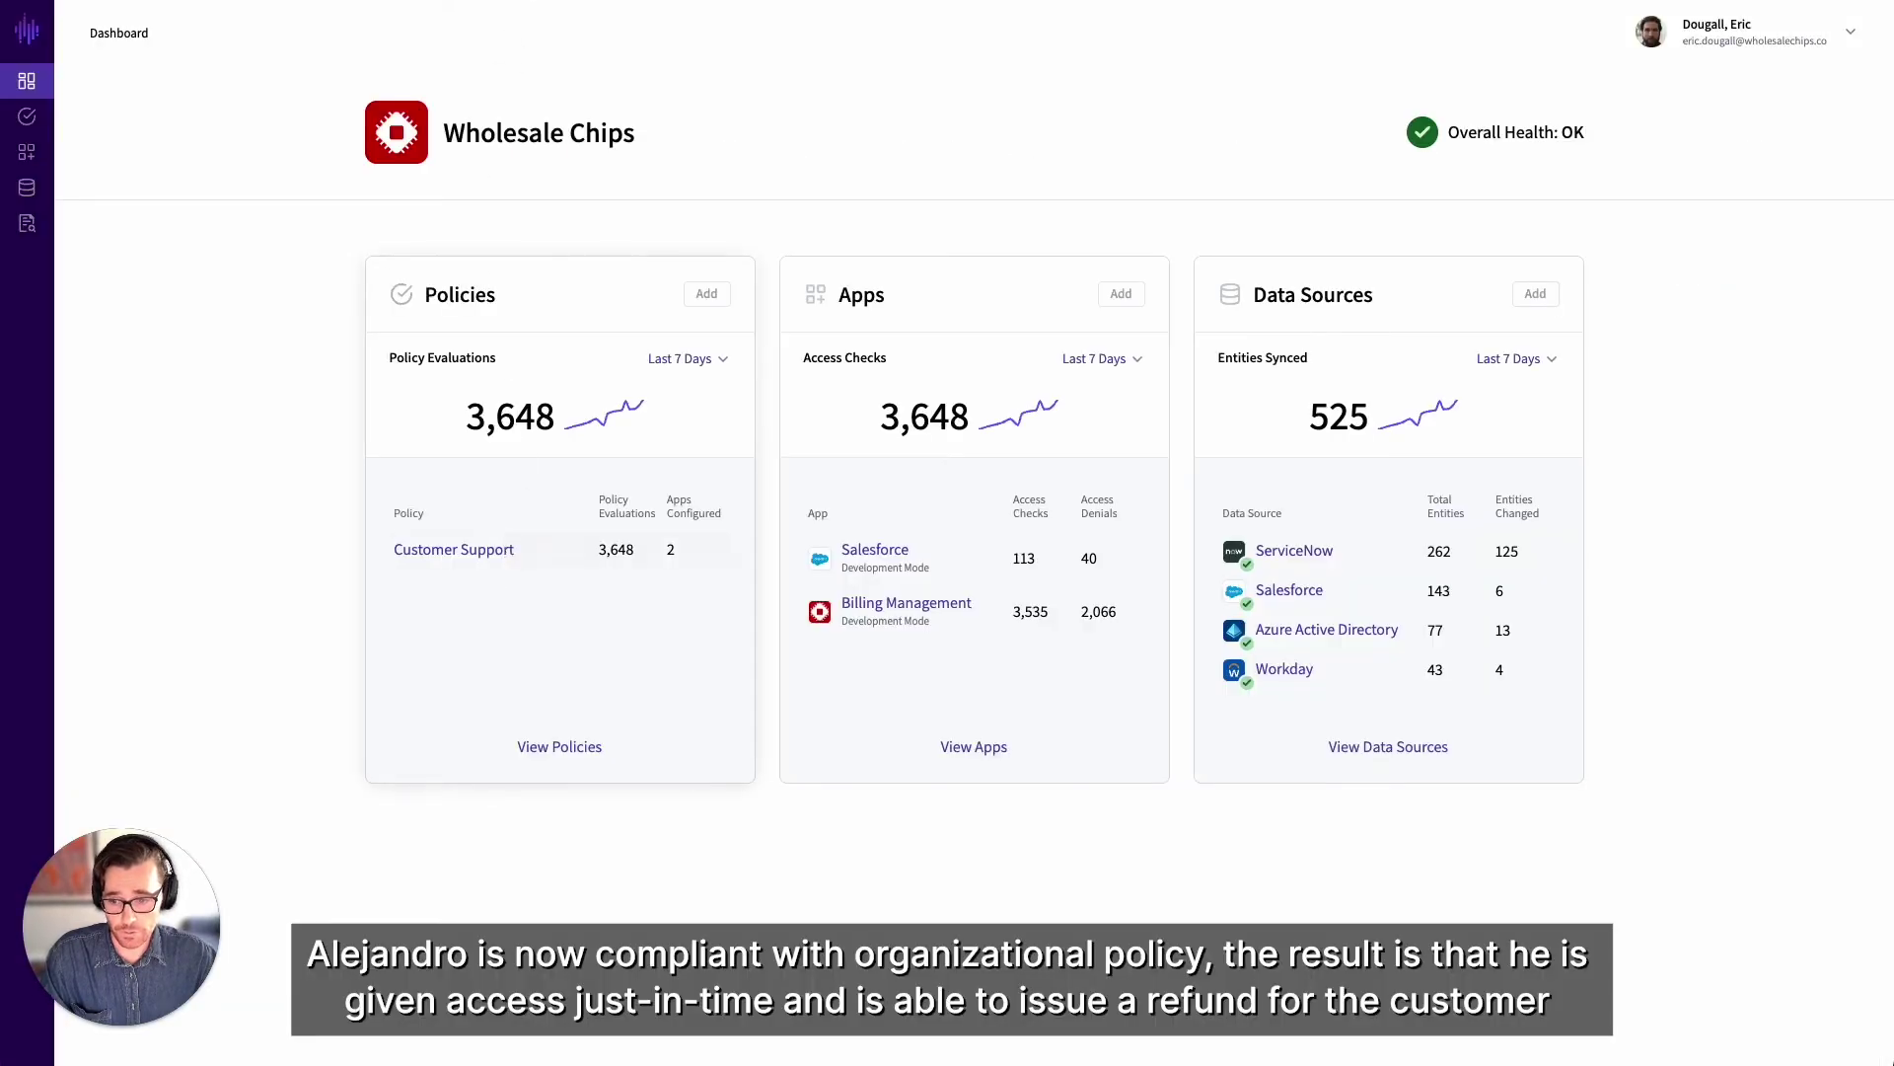
click(523, 545)
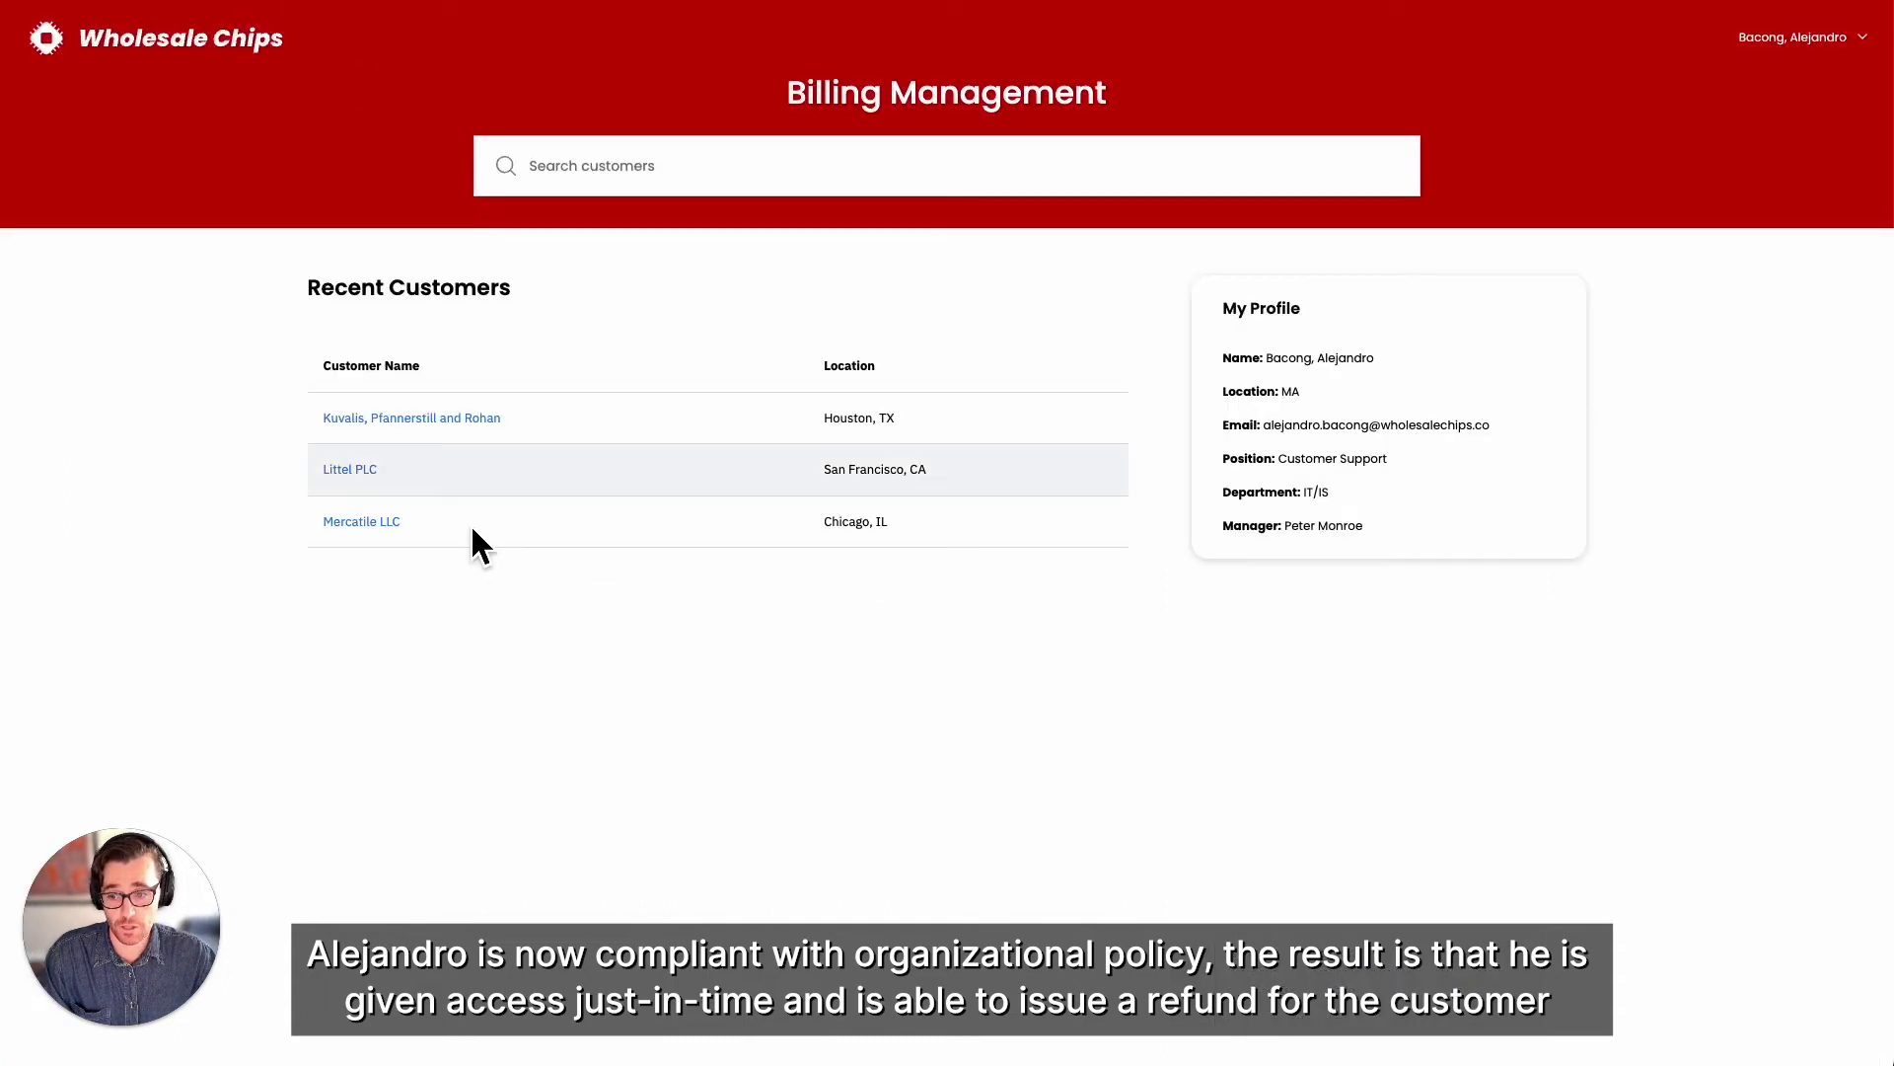
click(582, 182)
text(Glo)
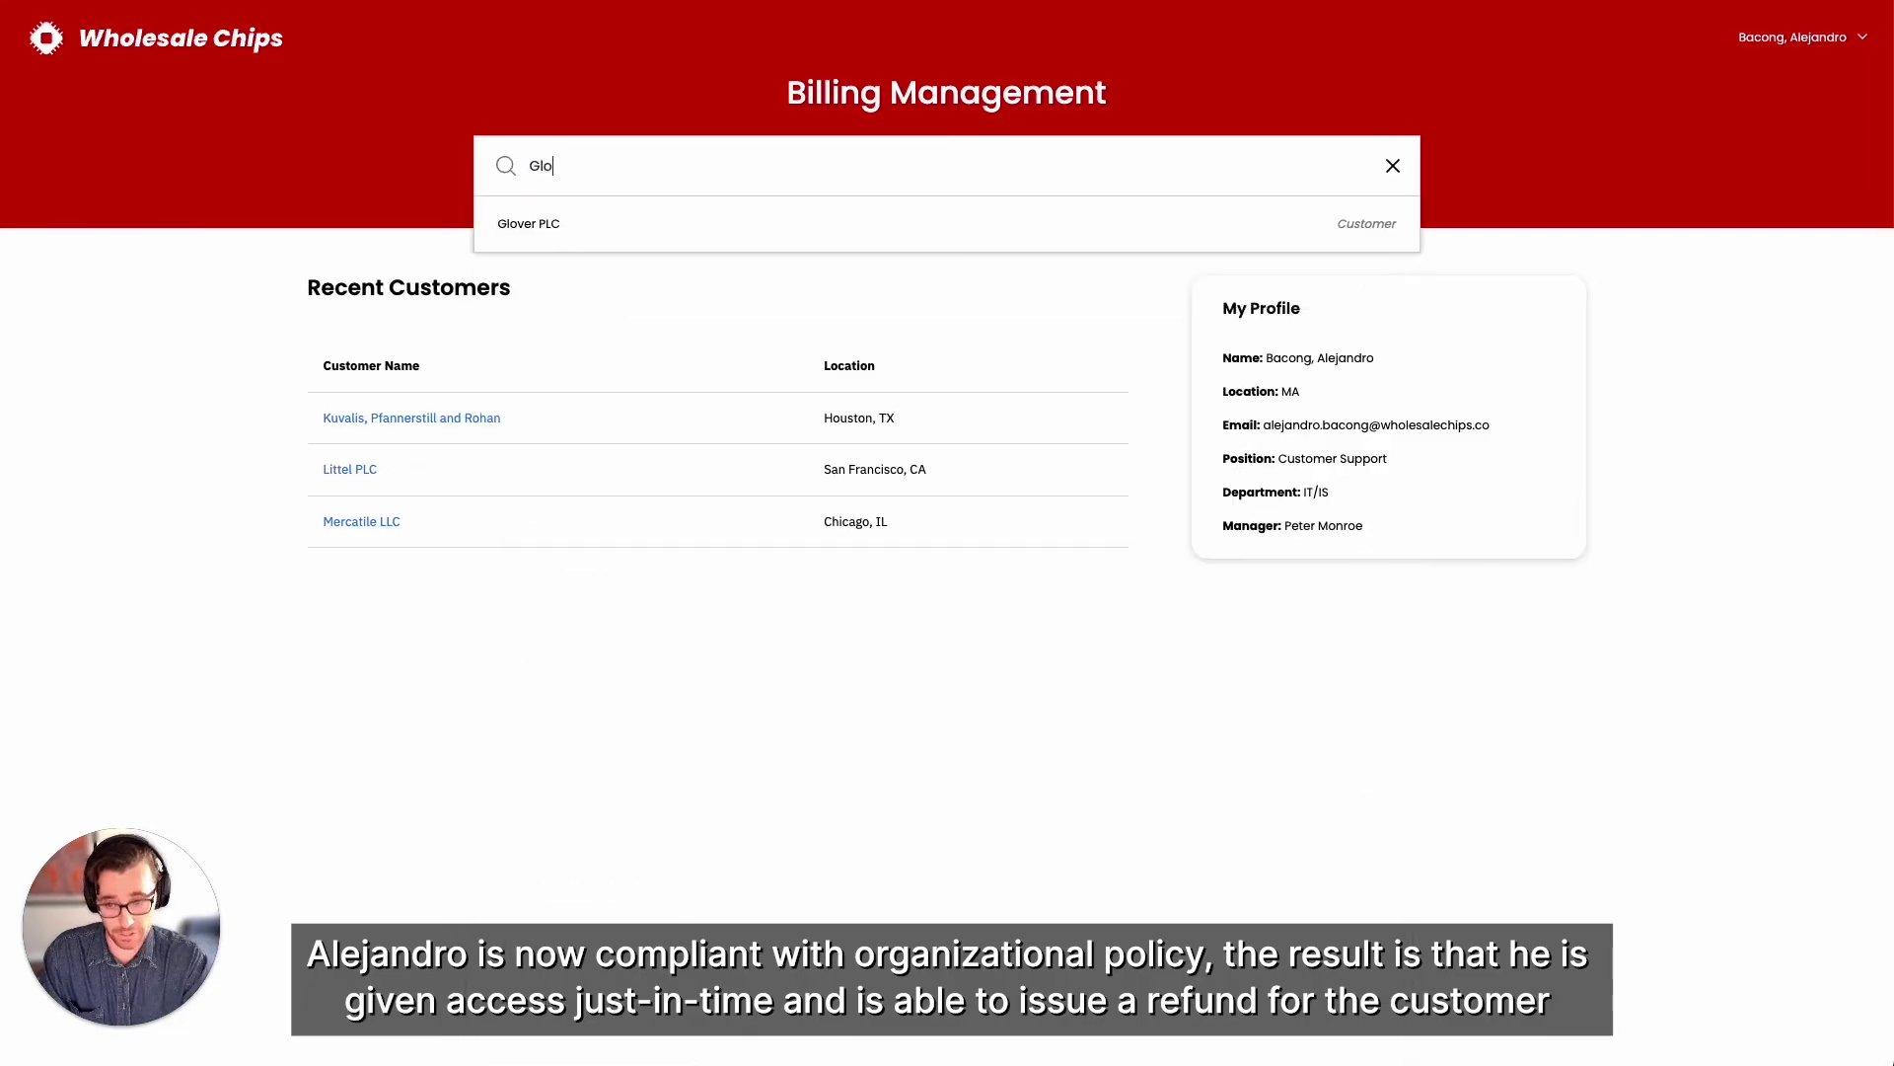
text(v)
click(605, 233)
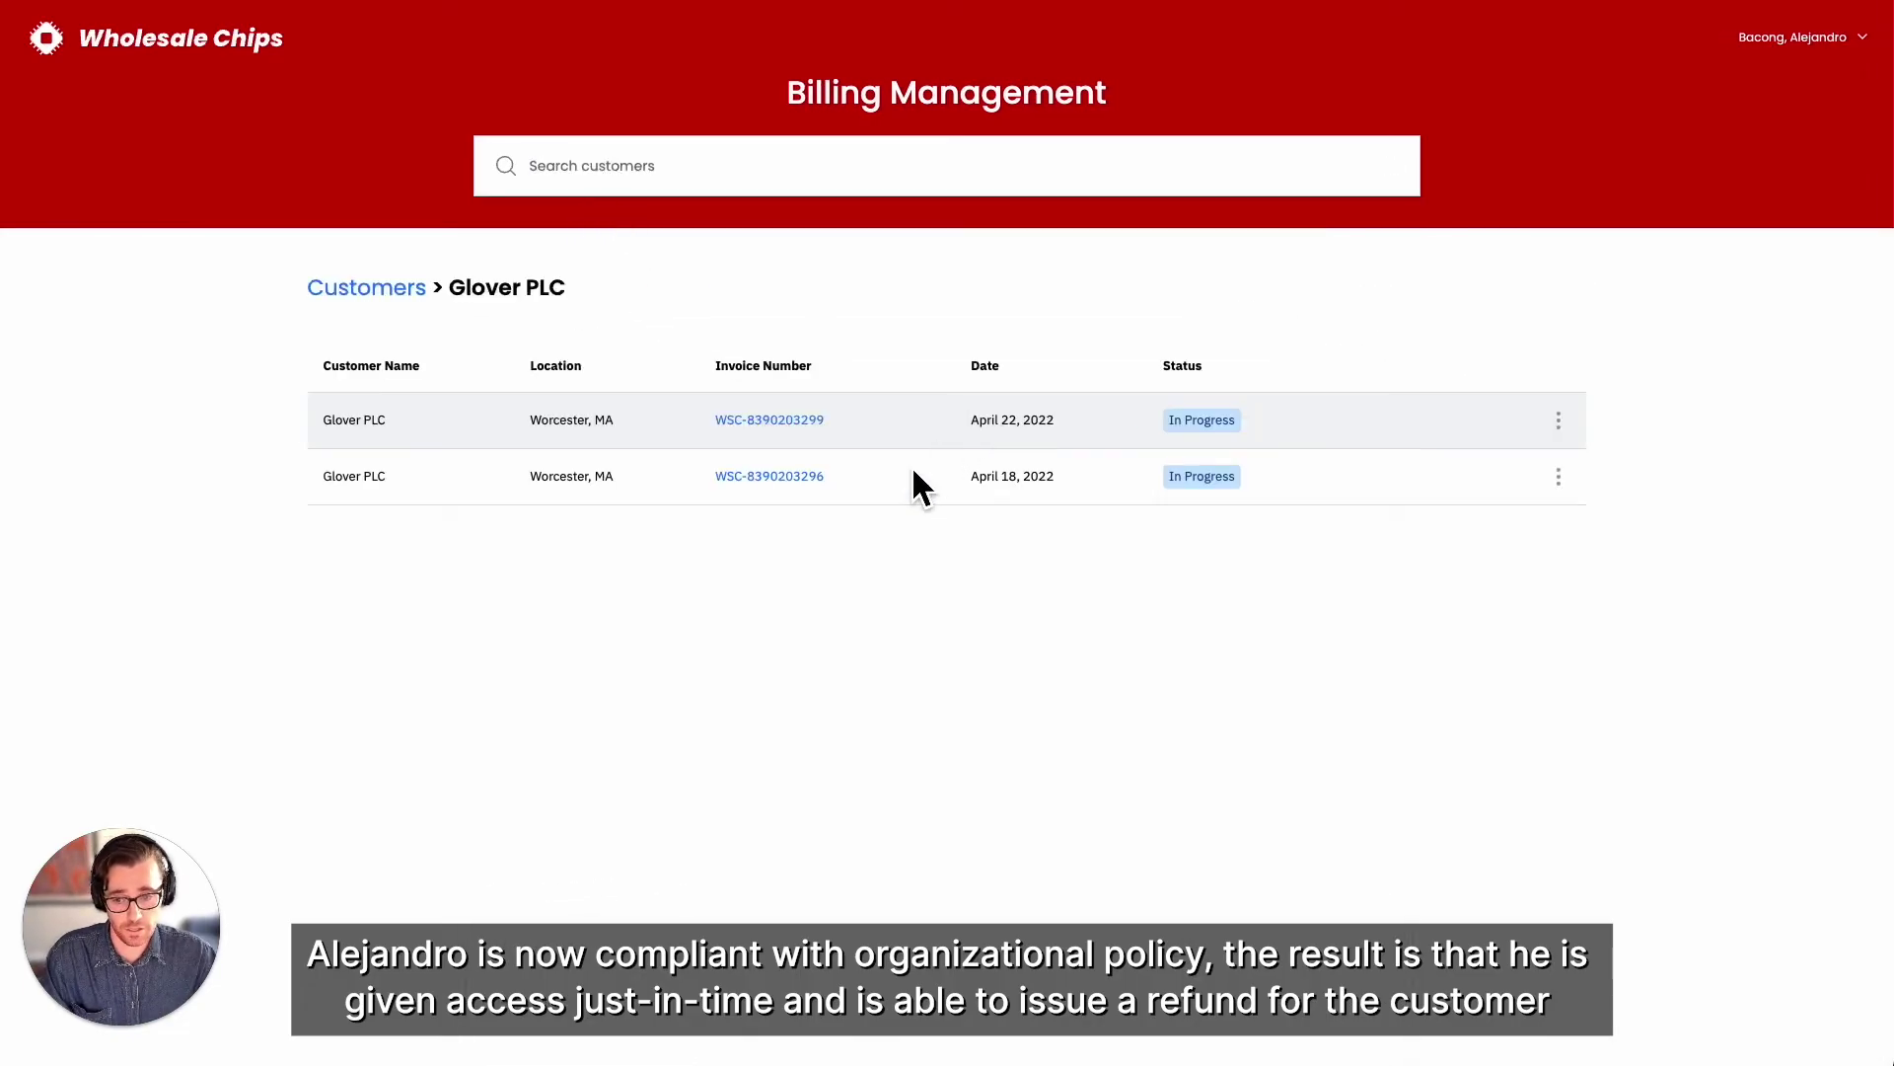
click(775, 419)
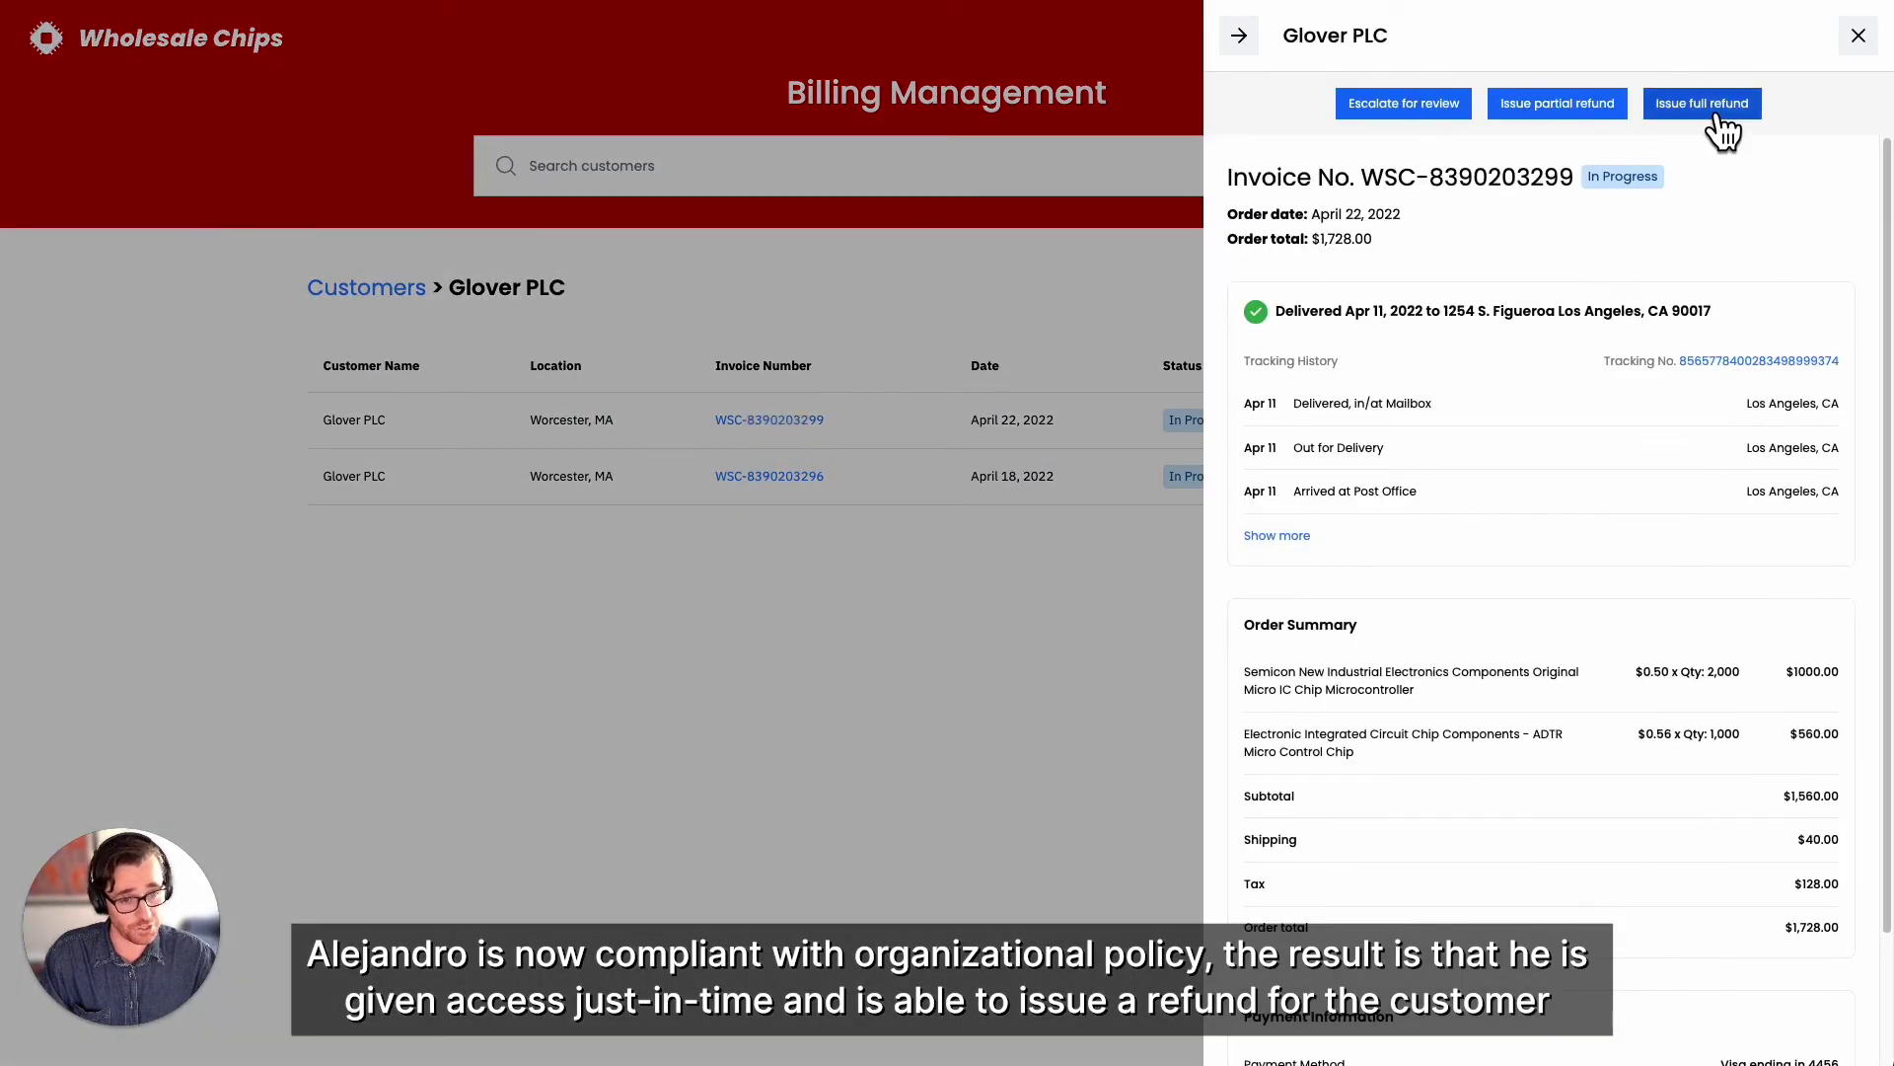
Start a full refund and type the rationale 'Because I have a business justificatio'
click(1721, 109)
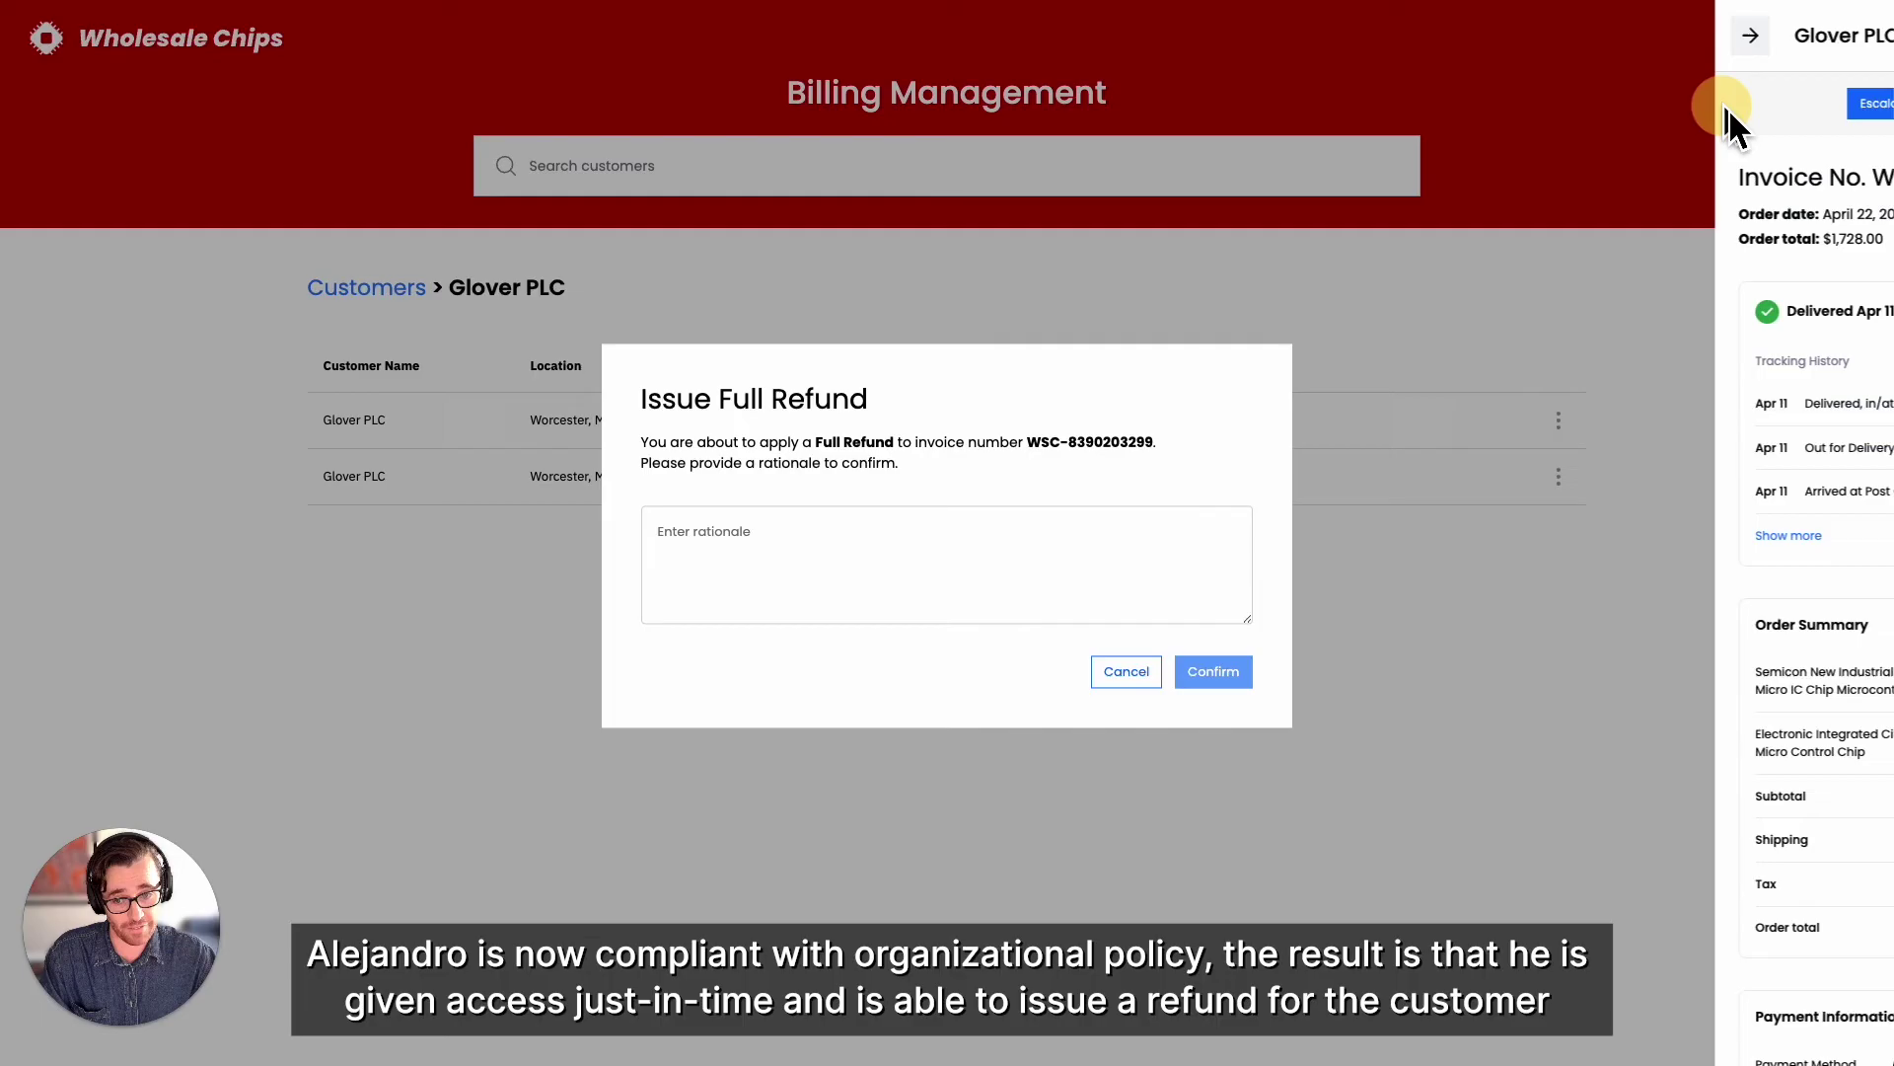
click(1001, 582)
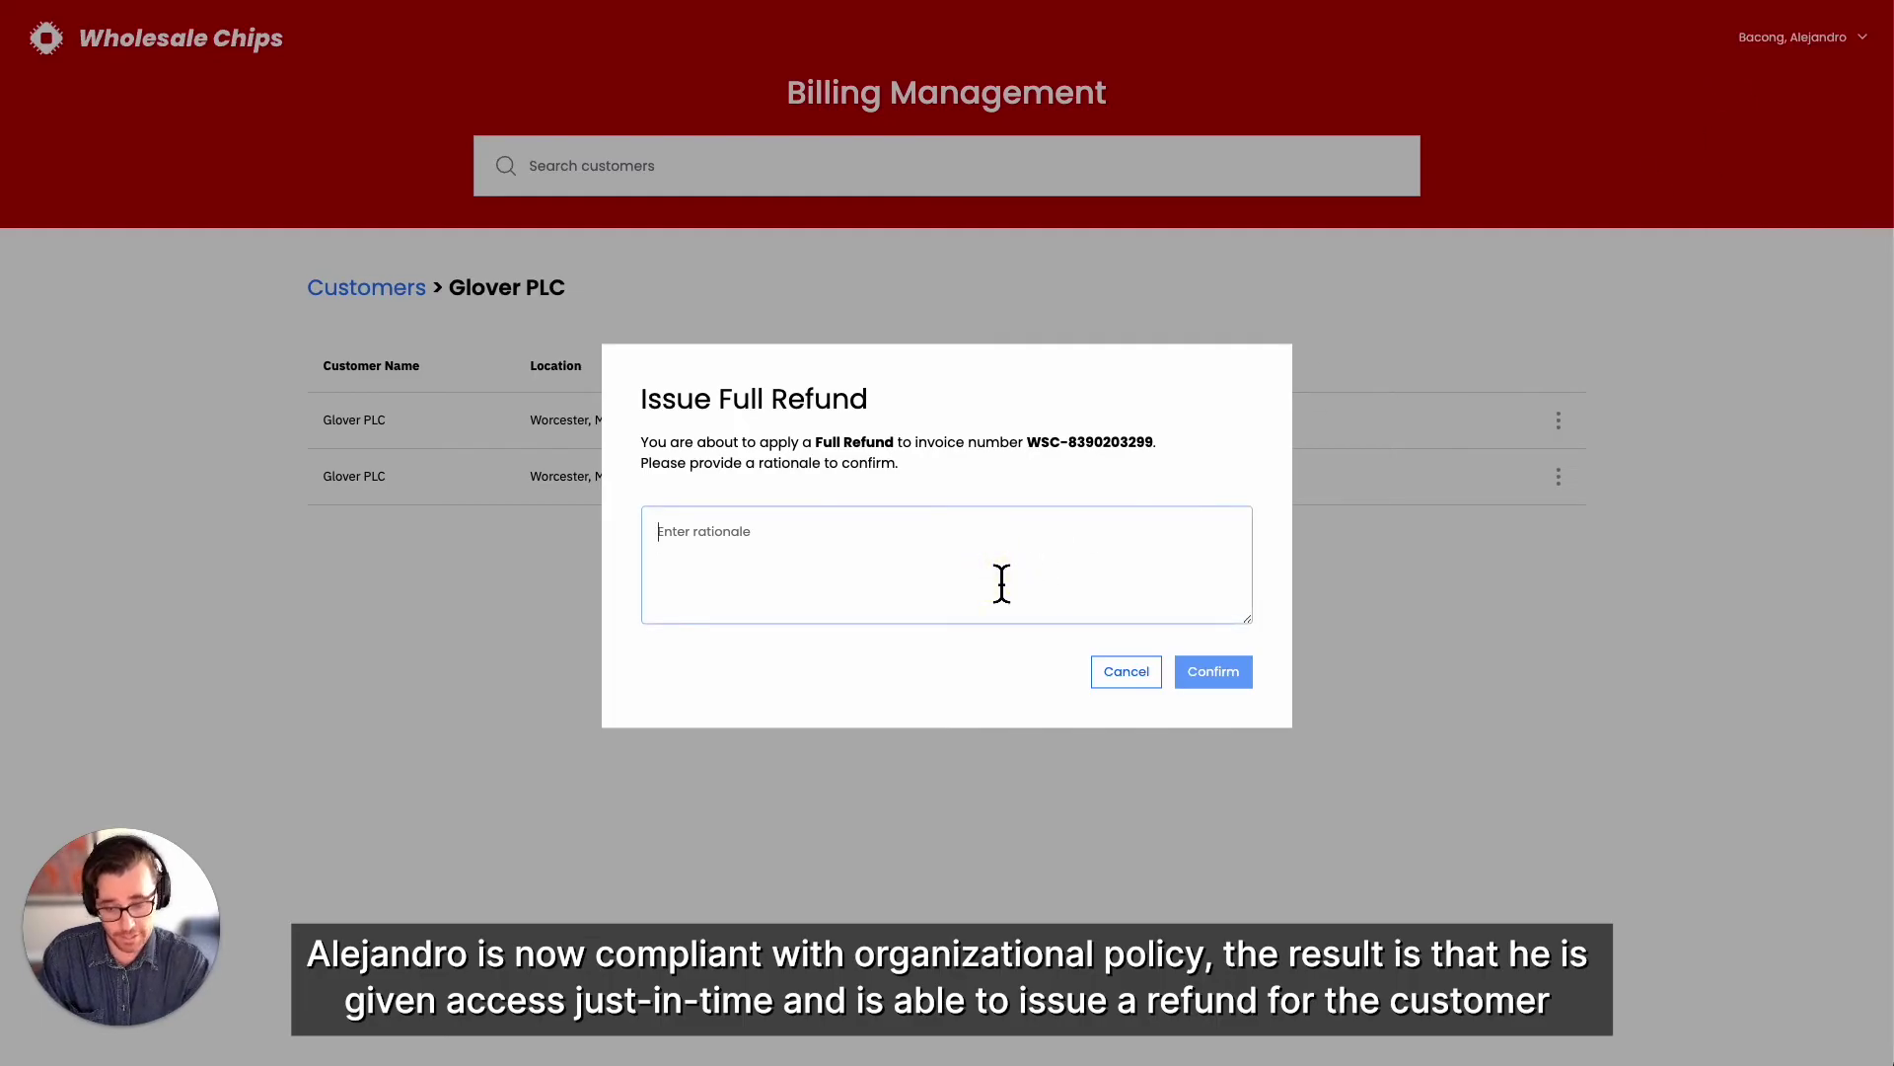
text(Bec)
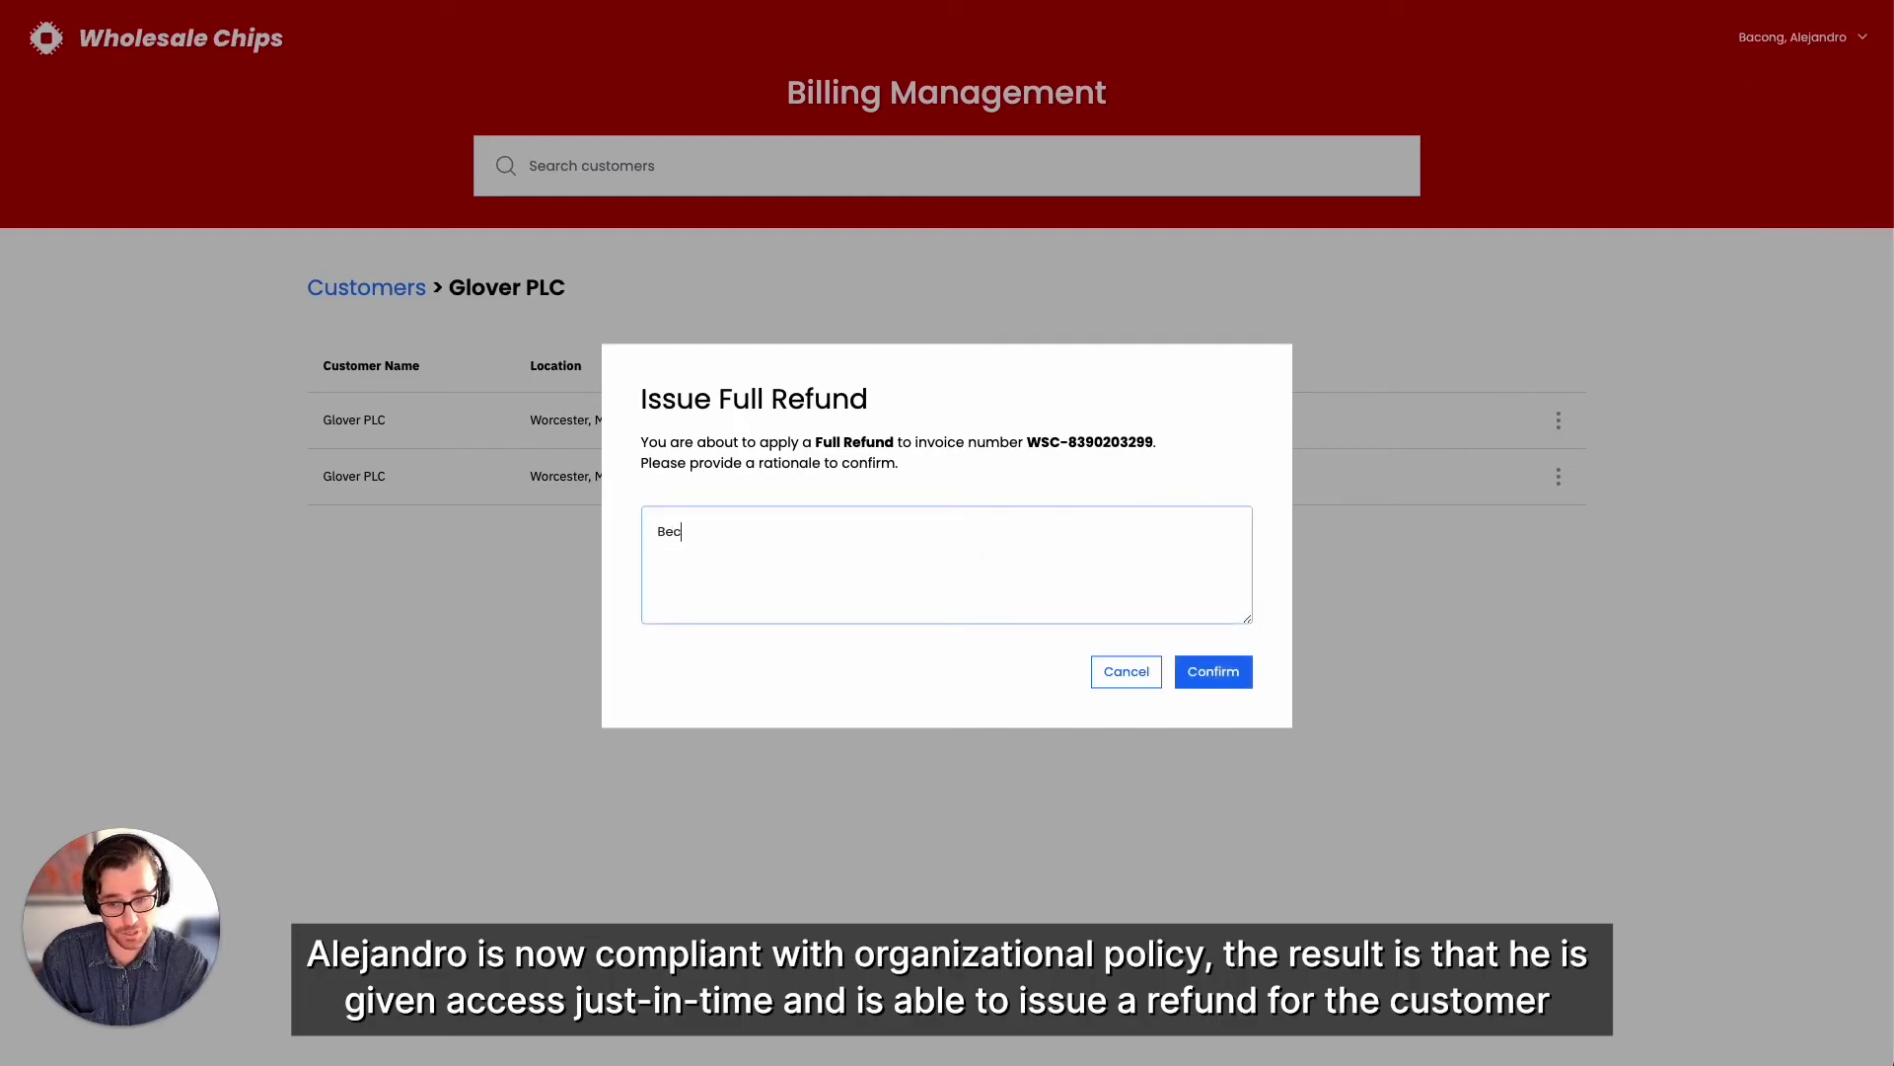
text(ause I have a )
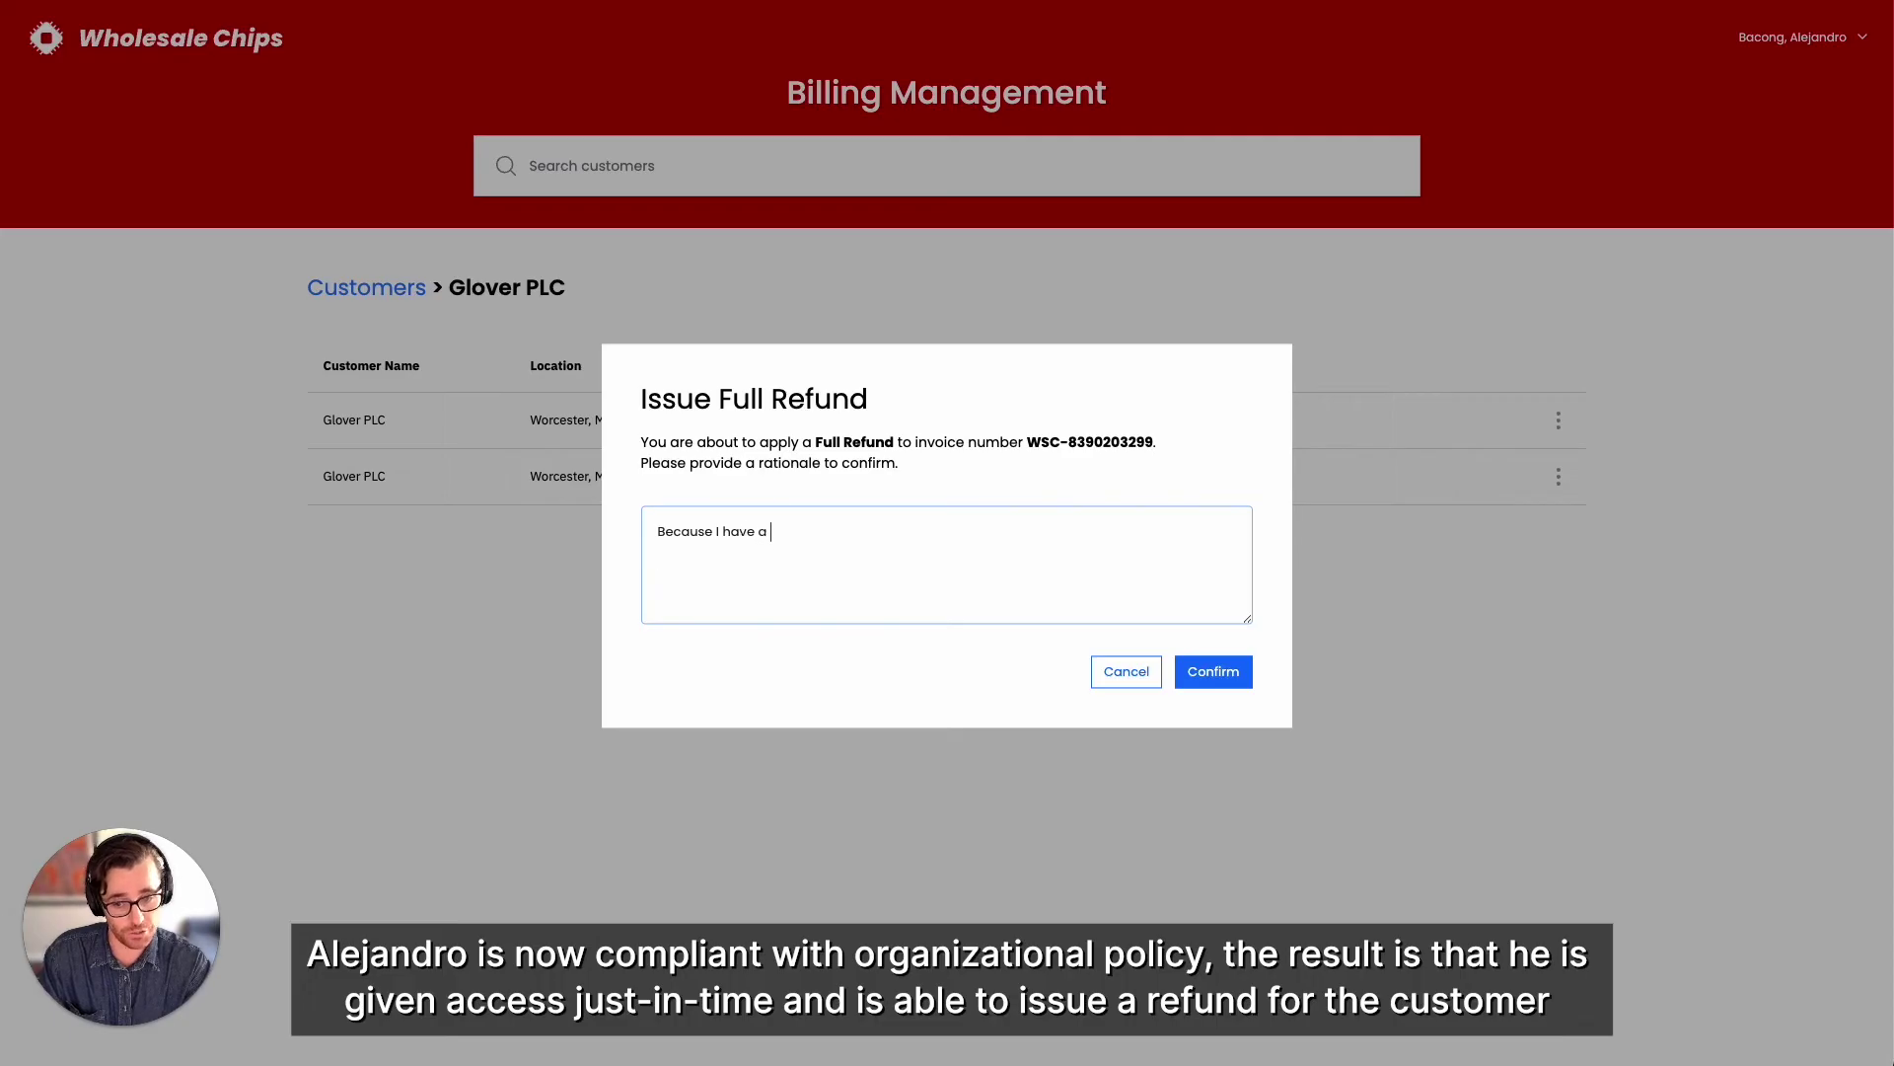
text(business justifi)
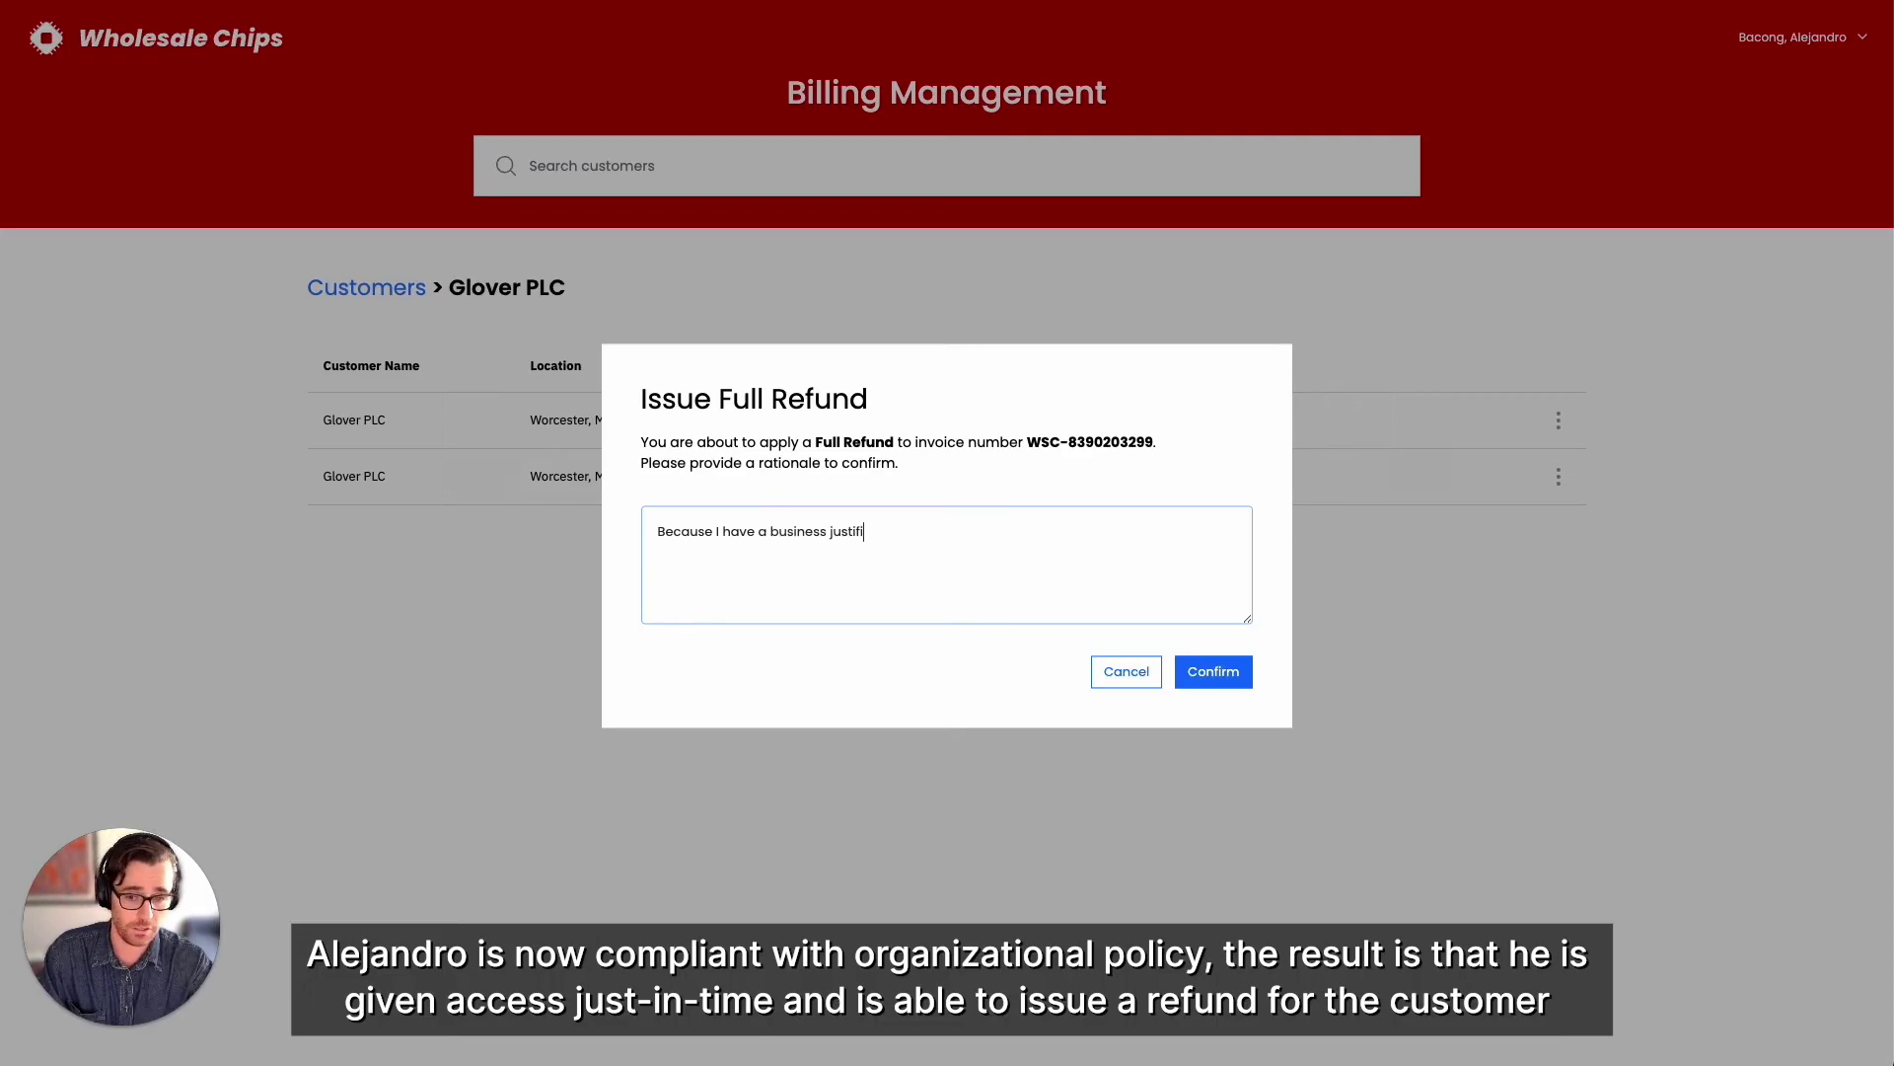
text(catio)
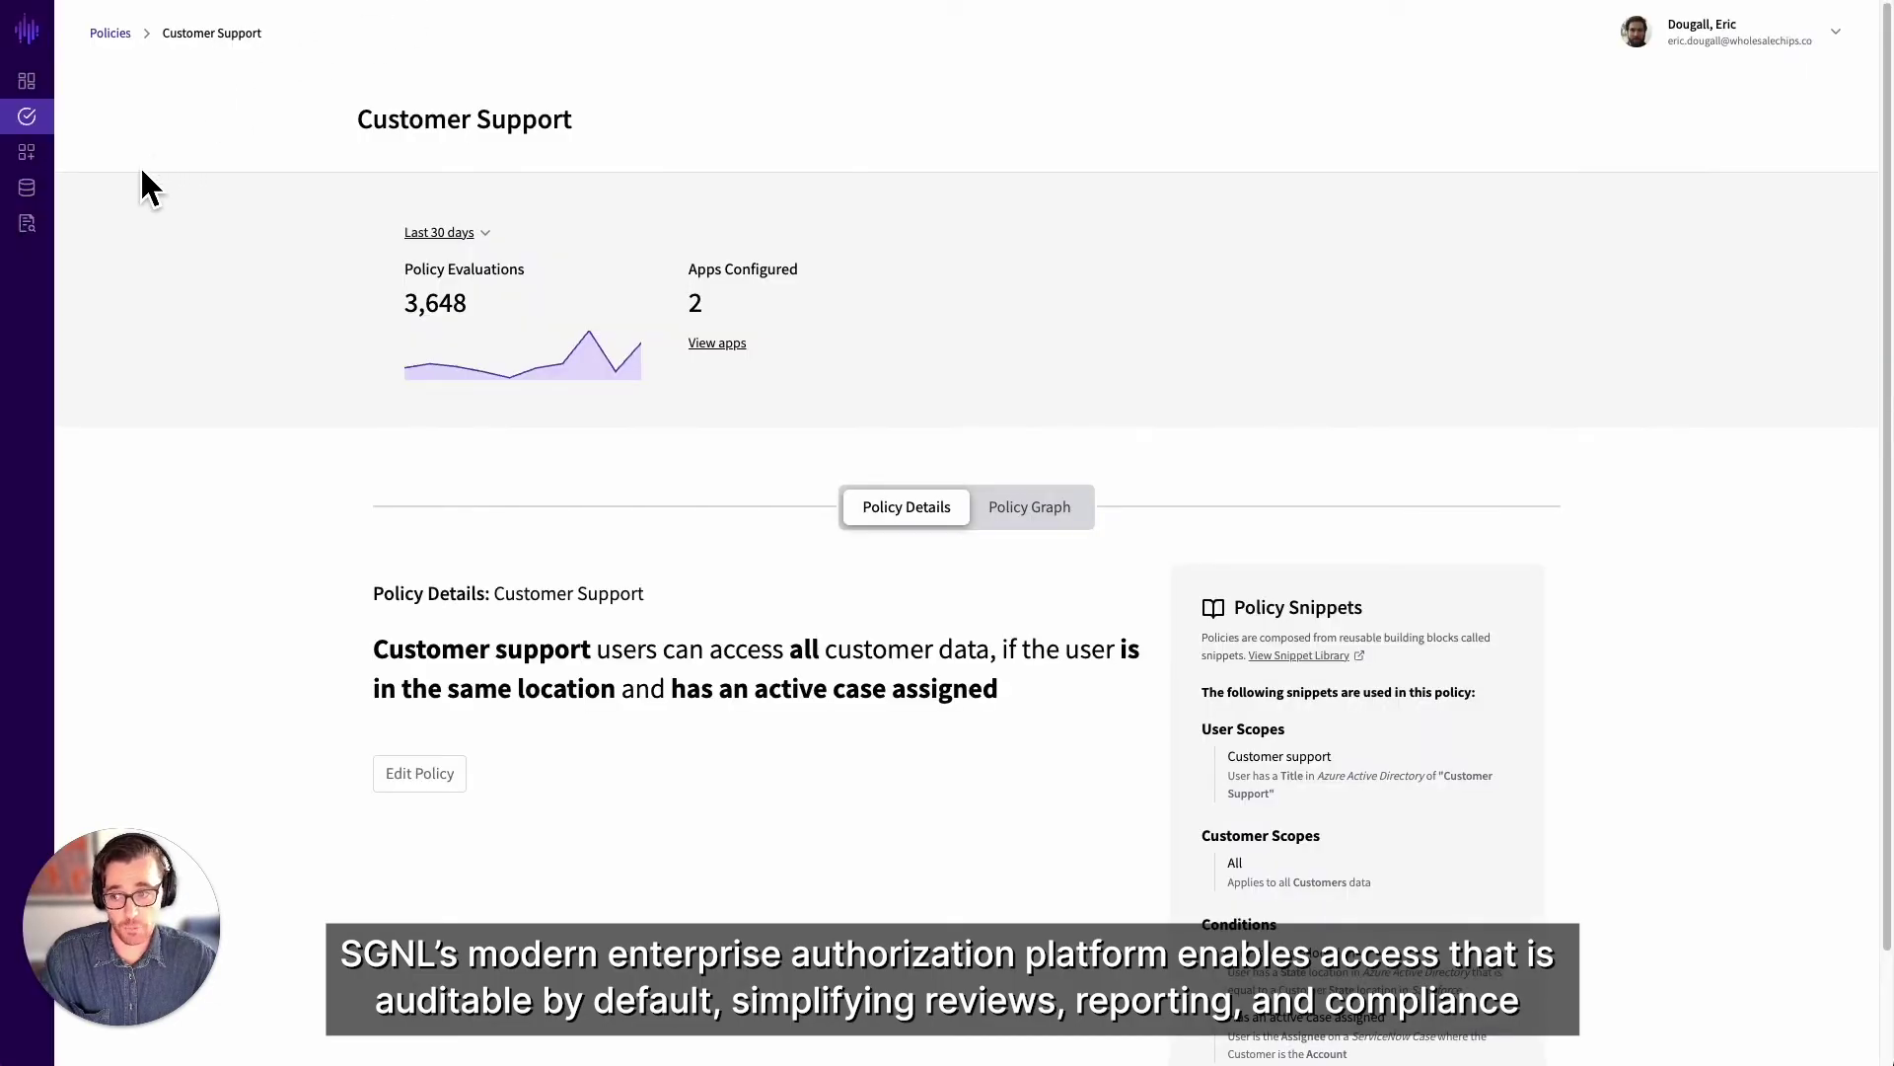
Expand the latest Access Service Logs entry, then return to the dashboard
click(33, 228)
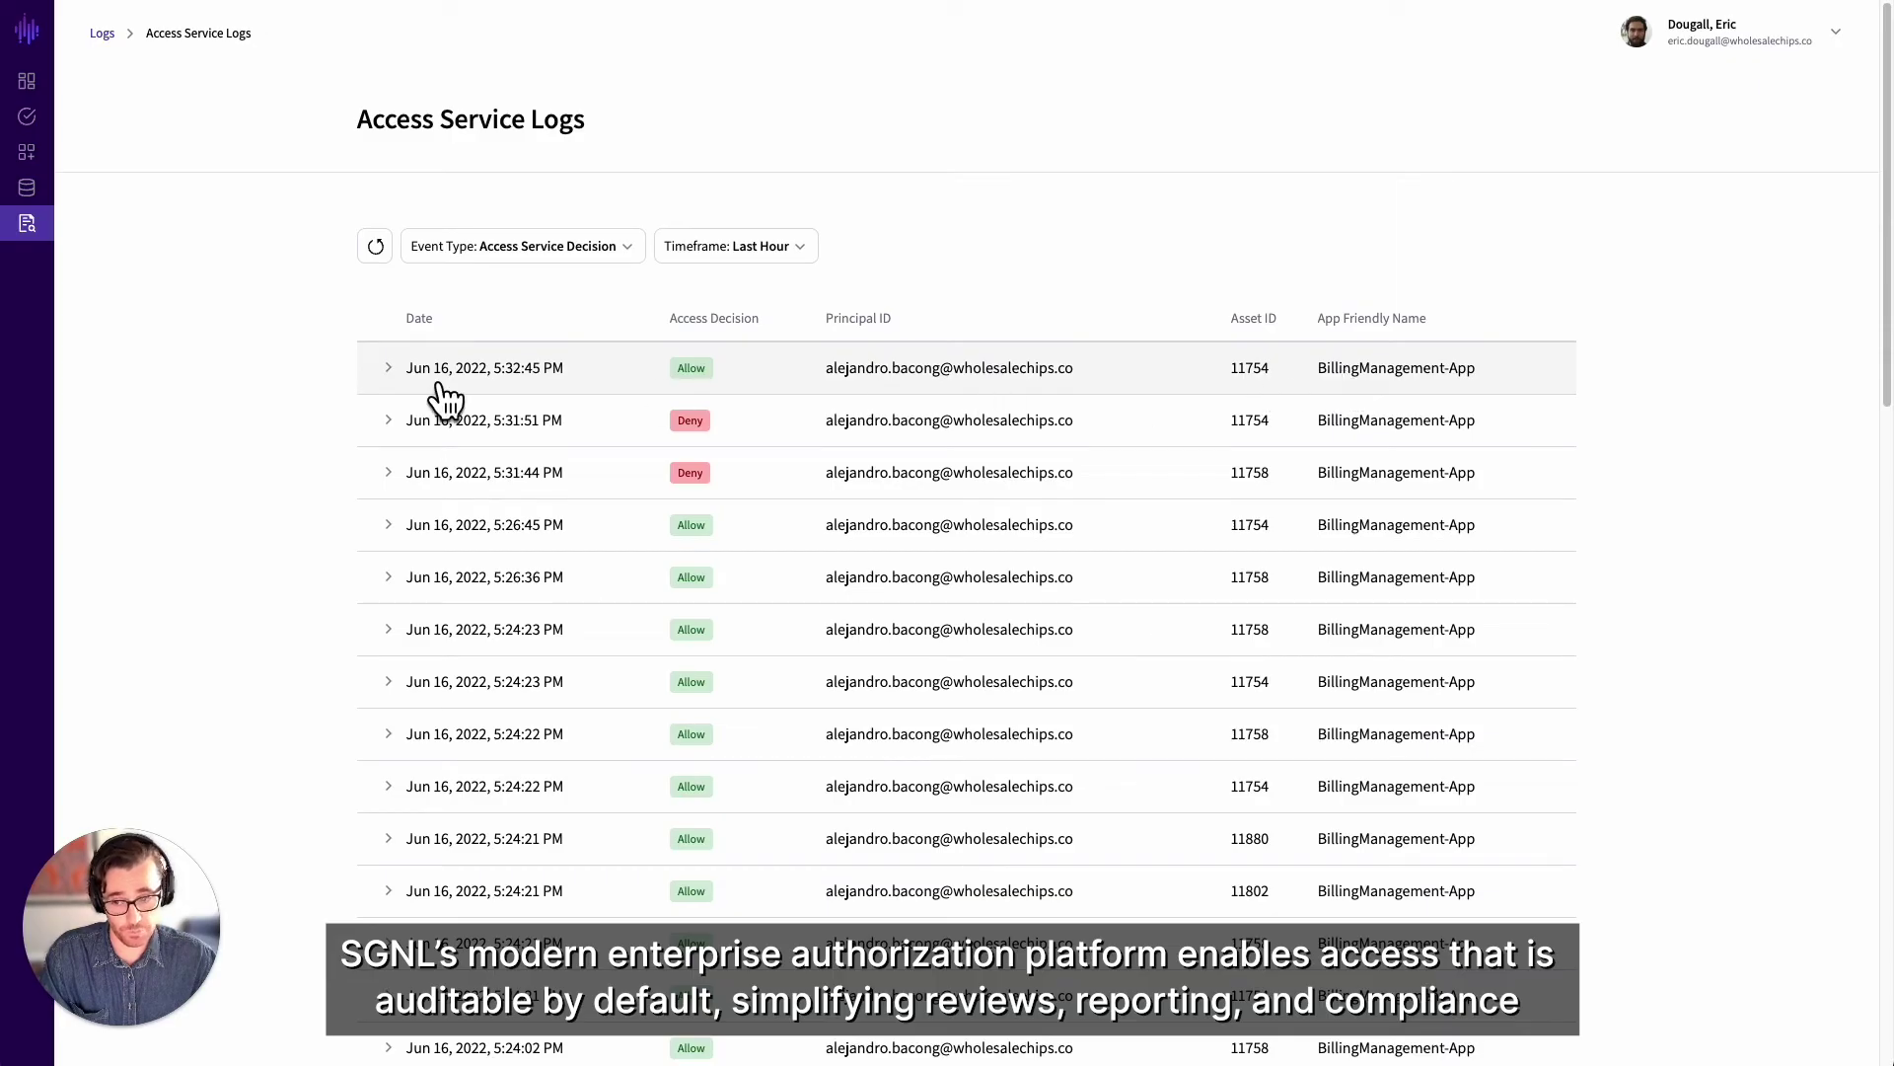
click(389, 368)
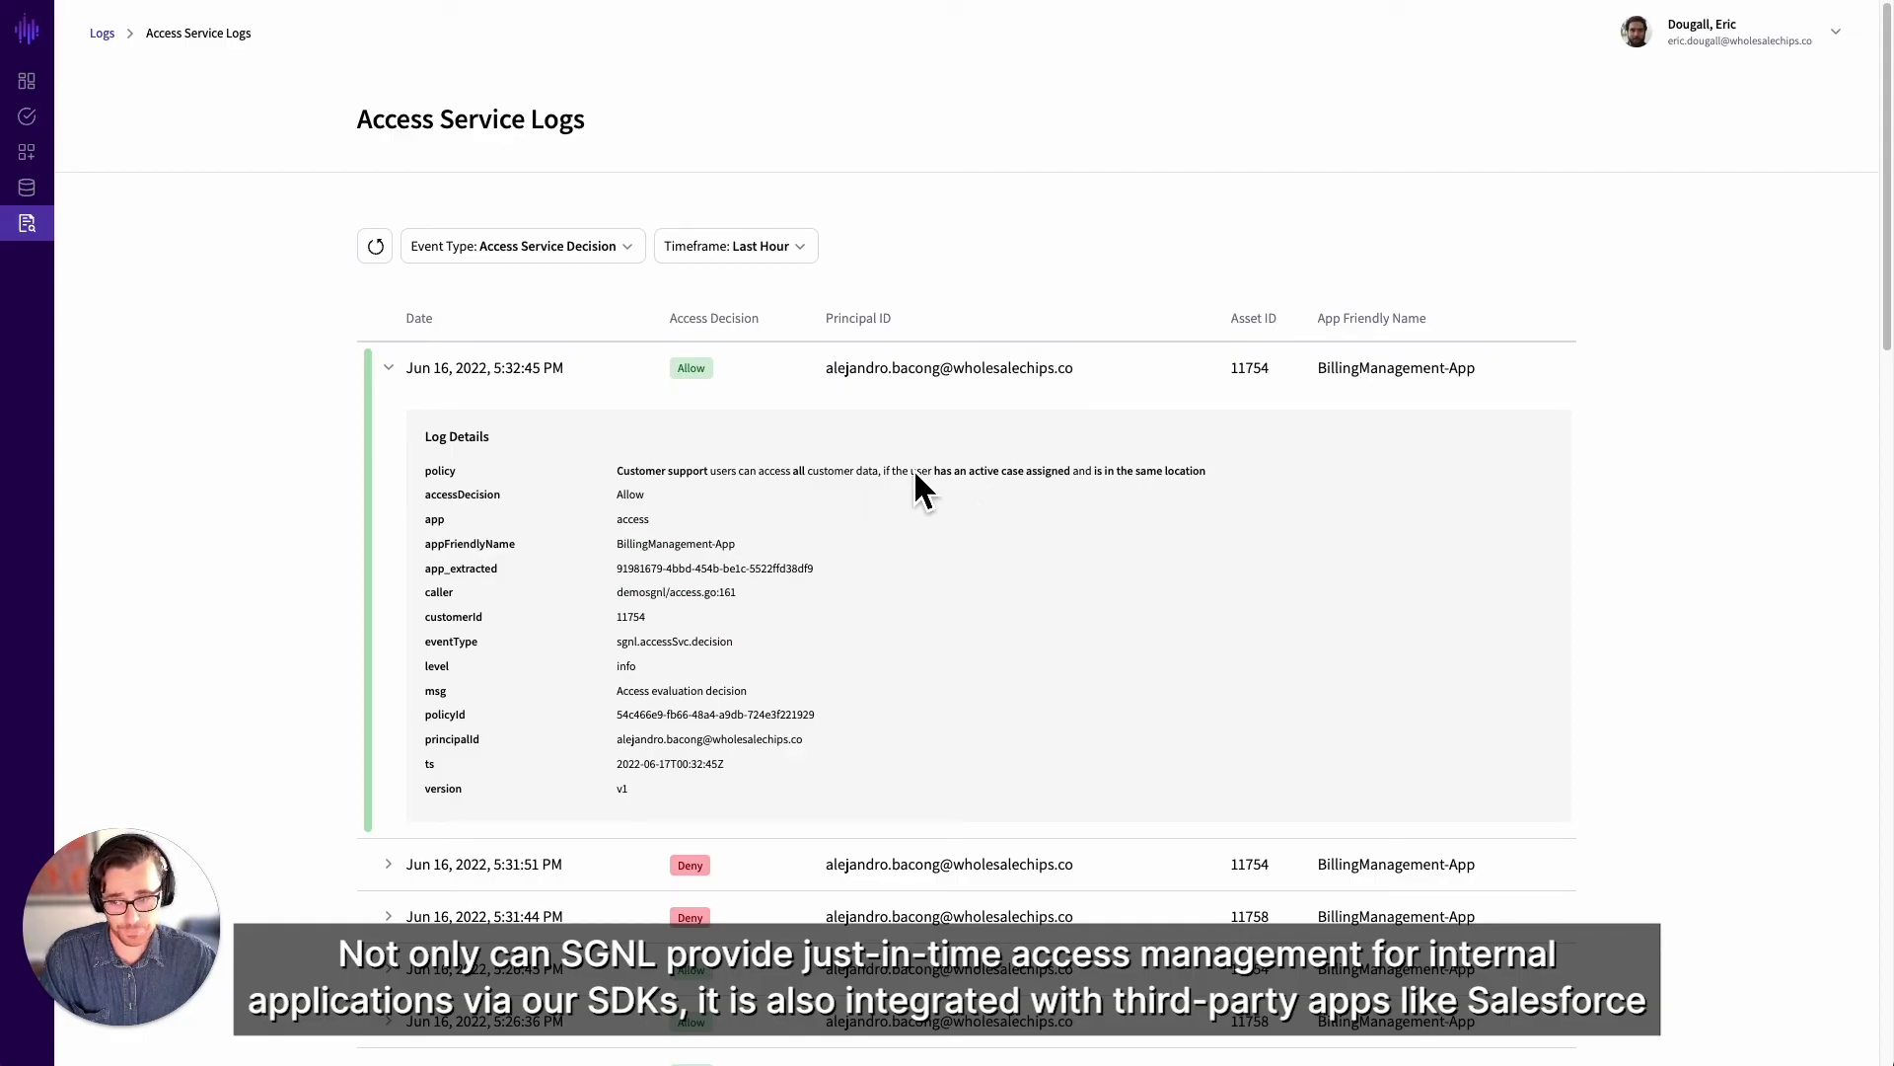
click(27, 80)
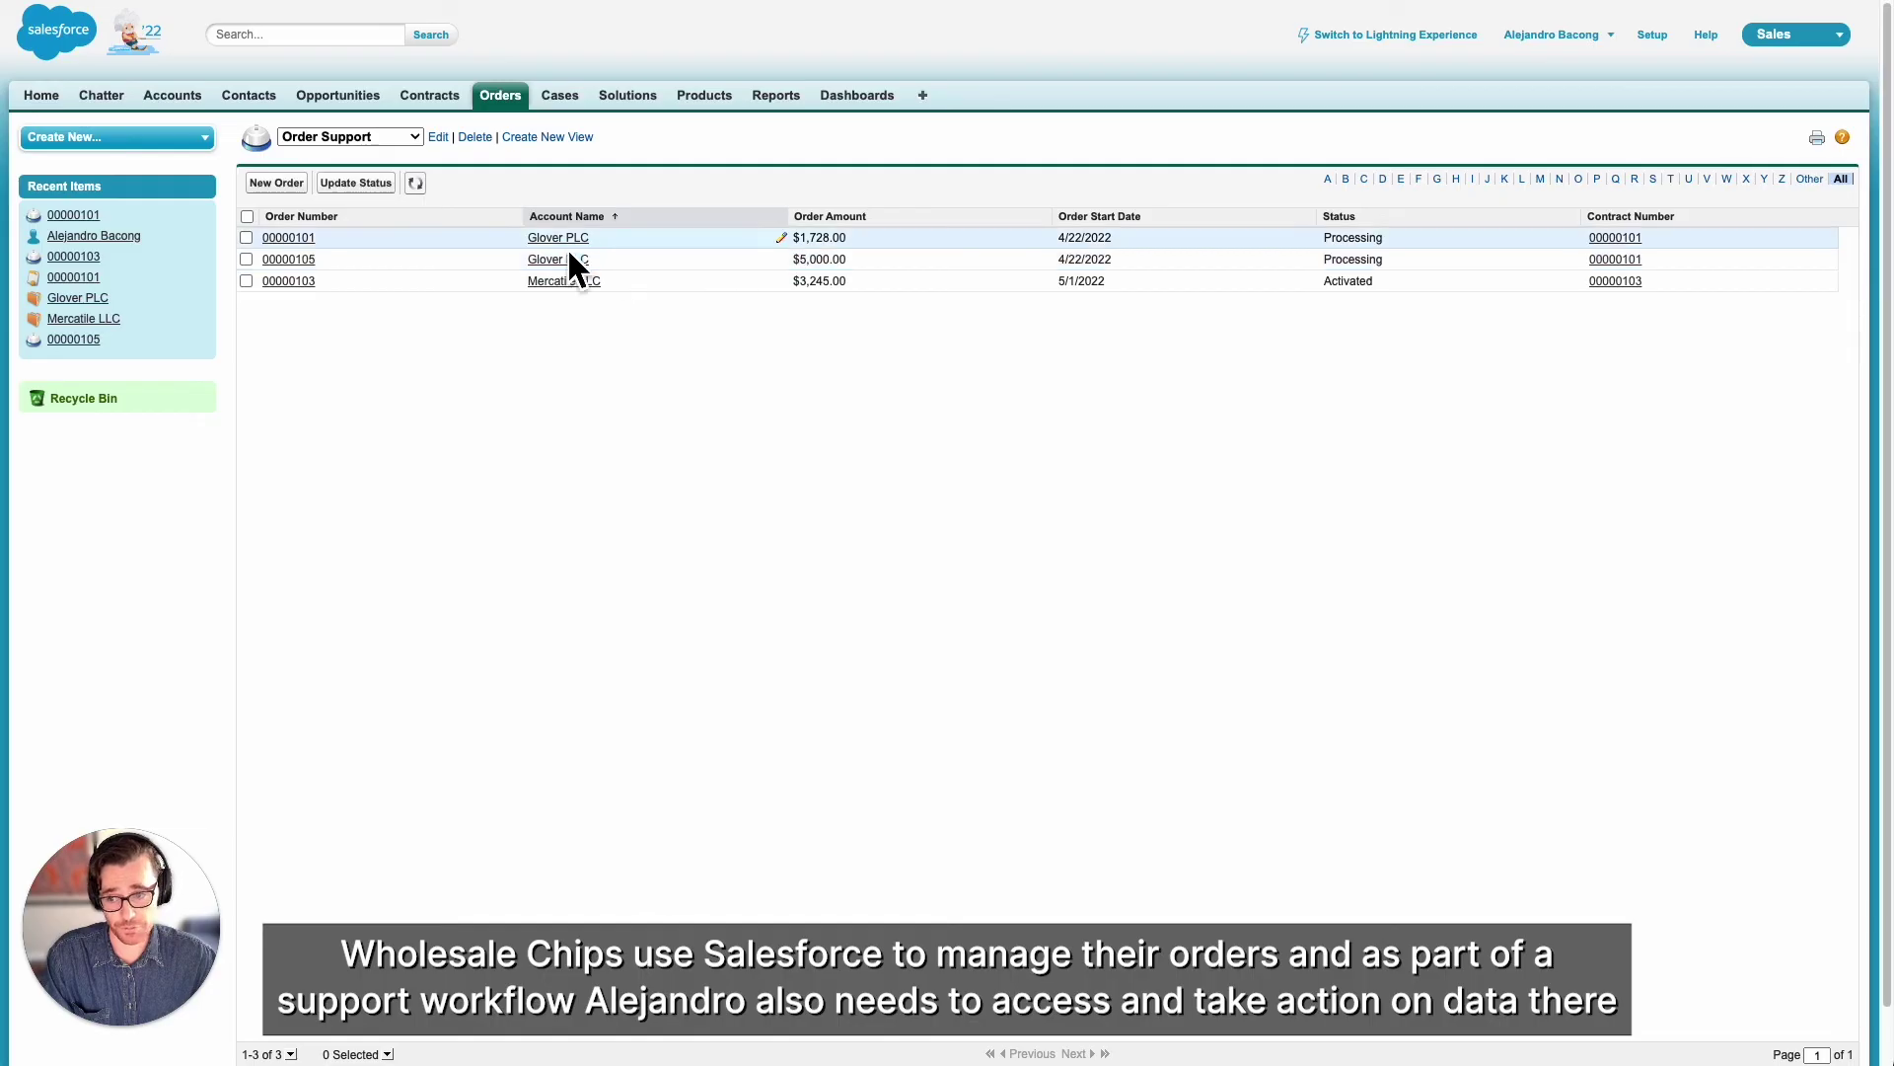
Set Glover PLC's $1,728.00 order status to Refund Issued and save
click(249, 240)
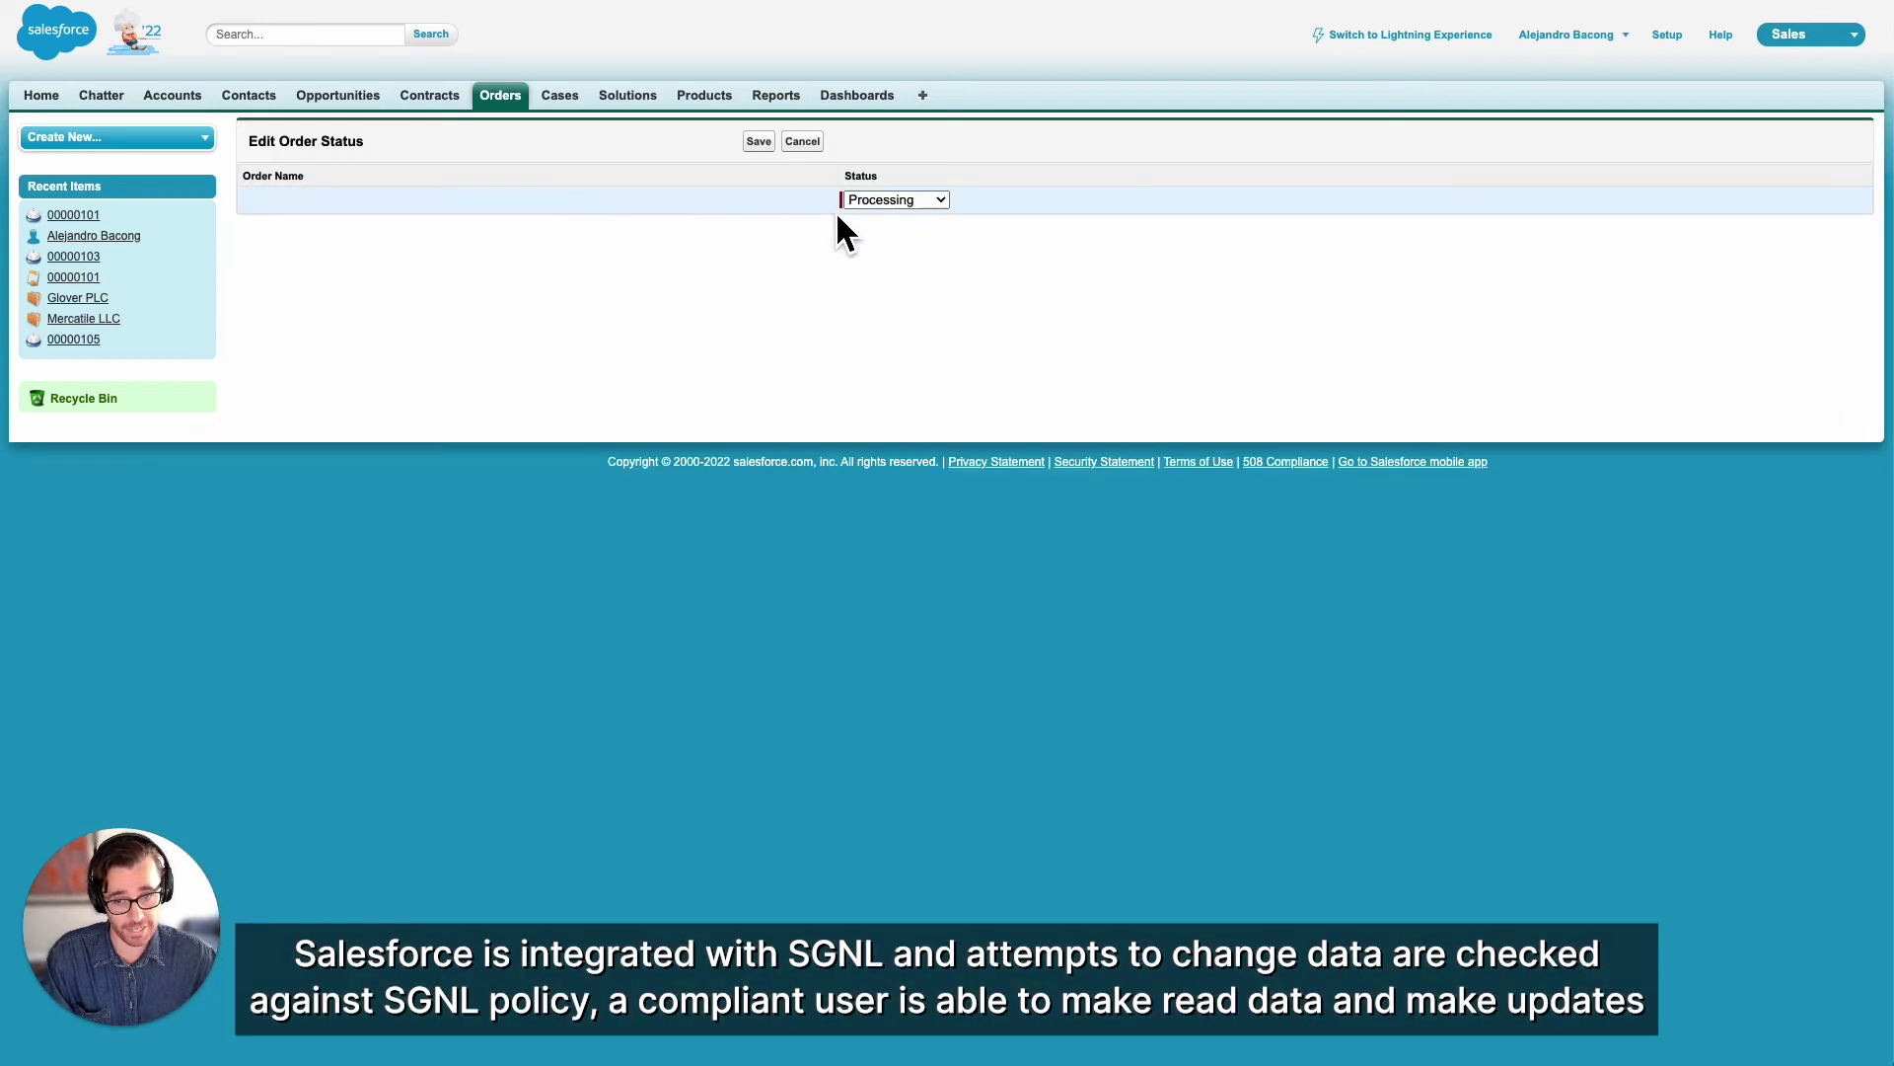
click(888, 200)
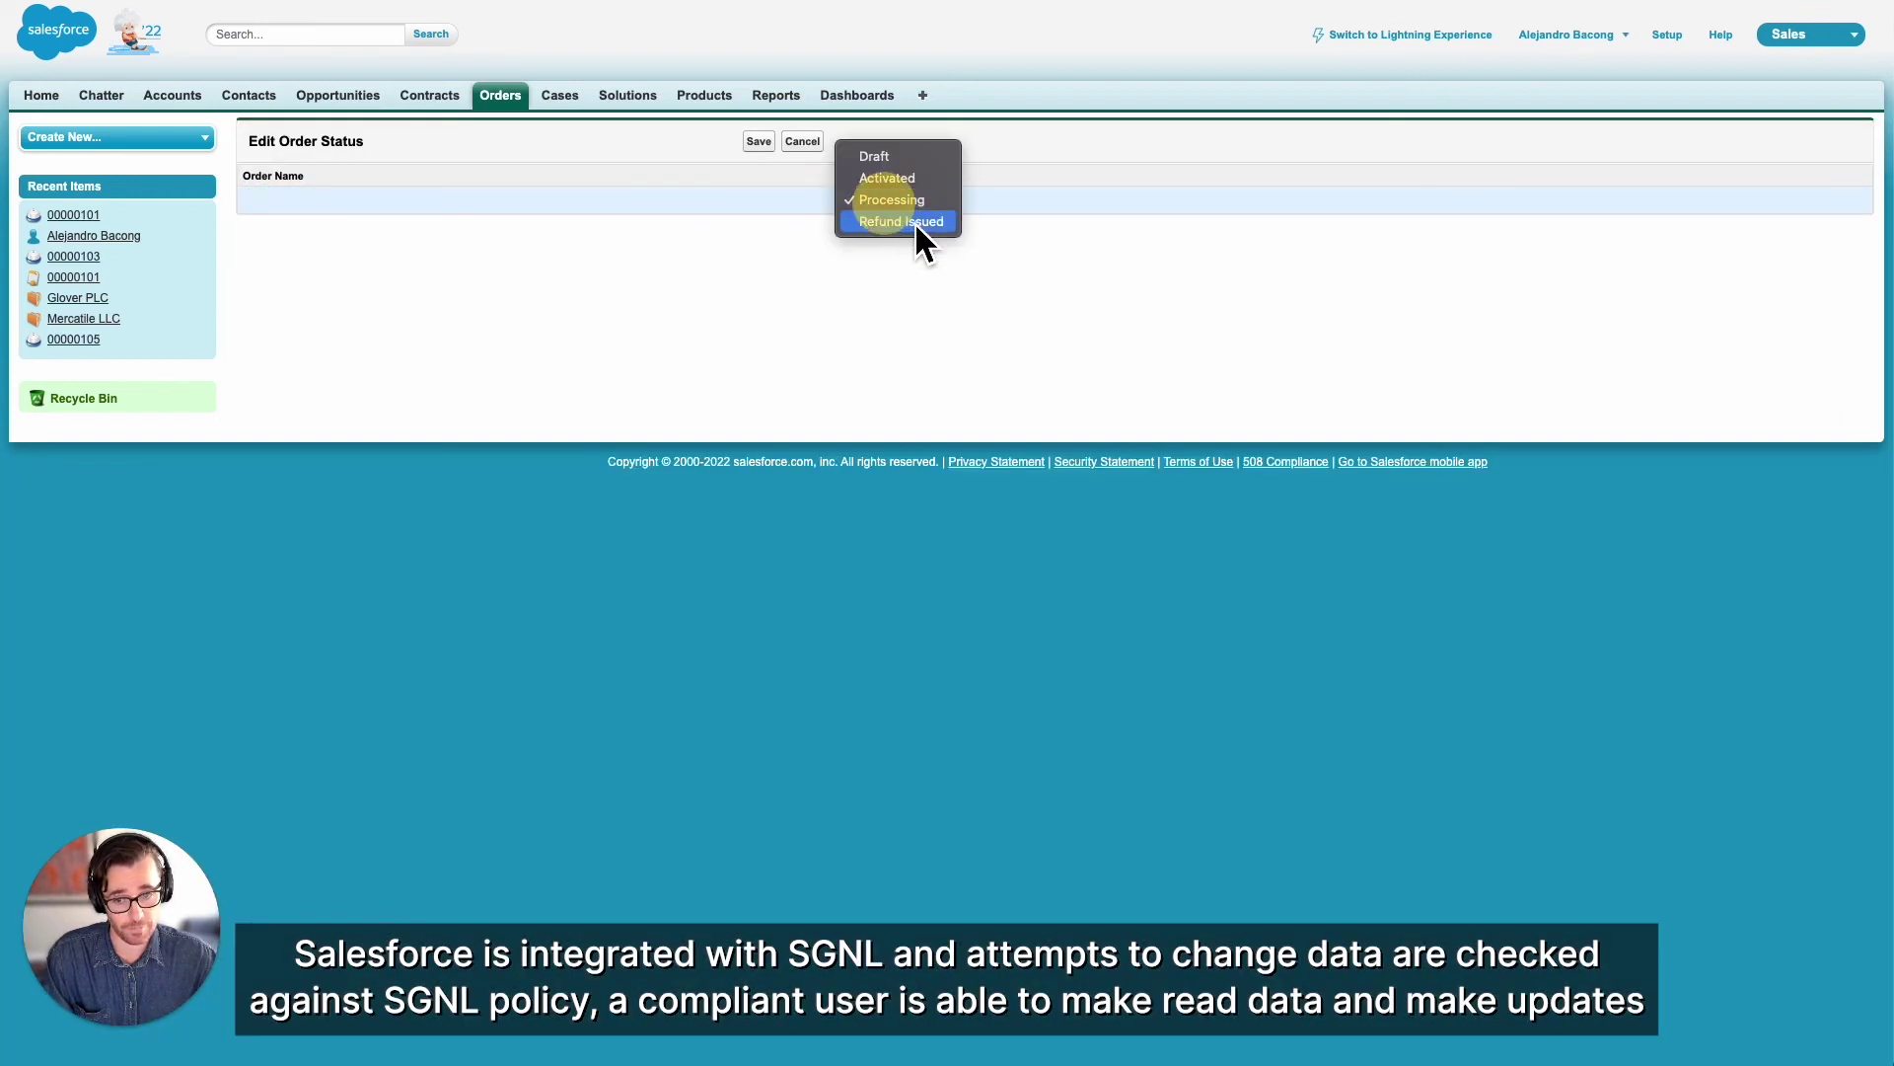
click(949, 223)
click(758, 143)
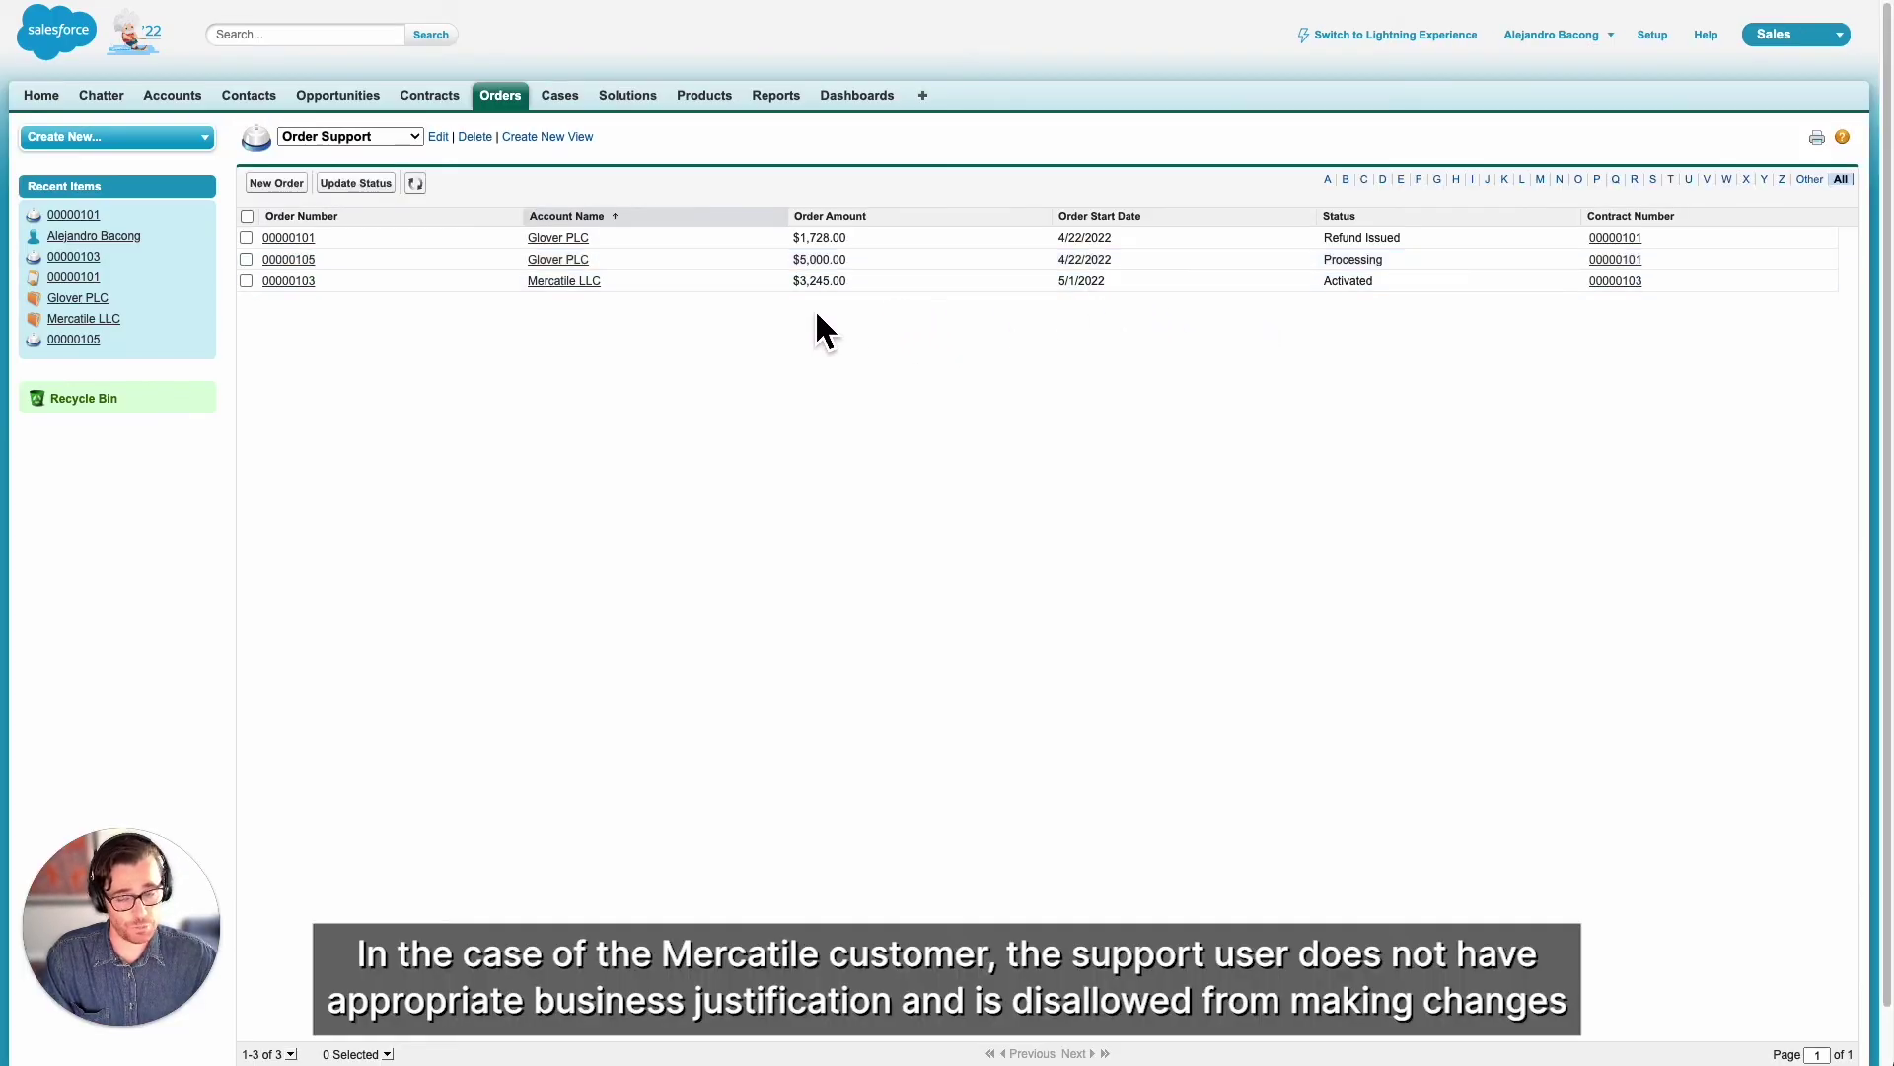
Attempt a status update on the Mercatile LLC order, then go back to the Order Support list
click(247, 282)
click(374, 184)
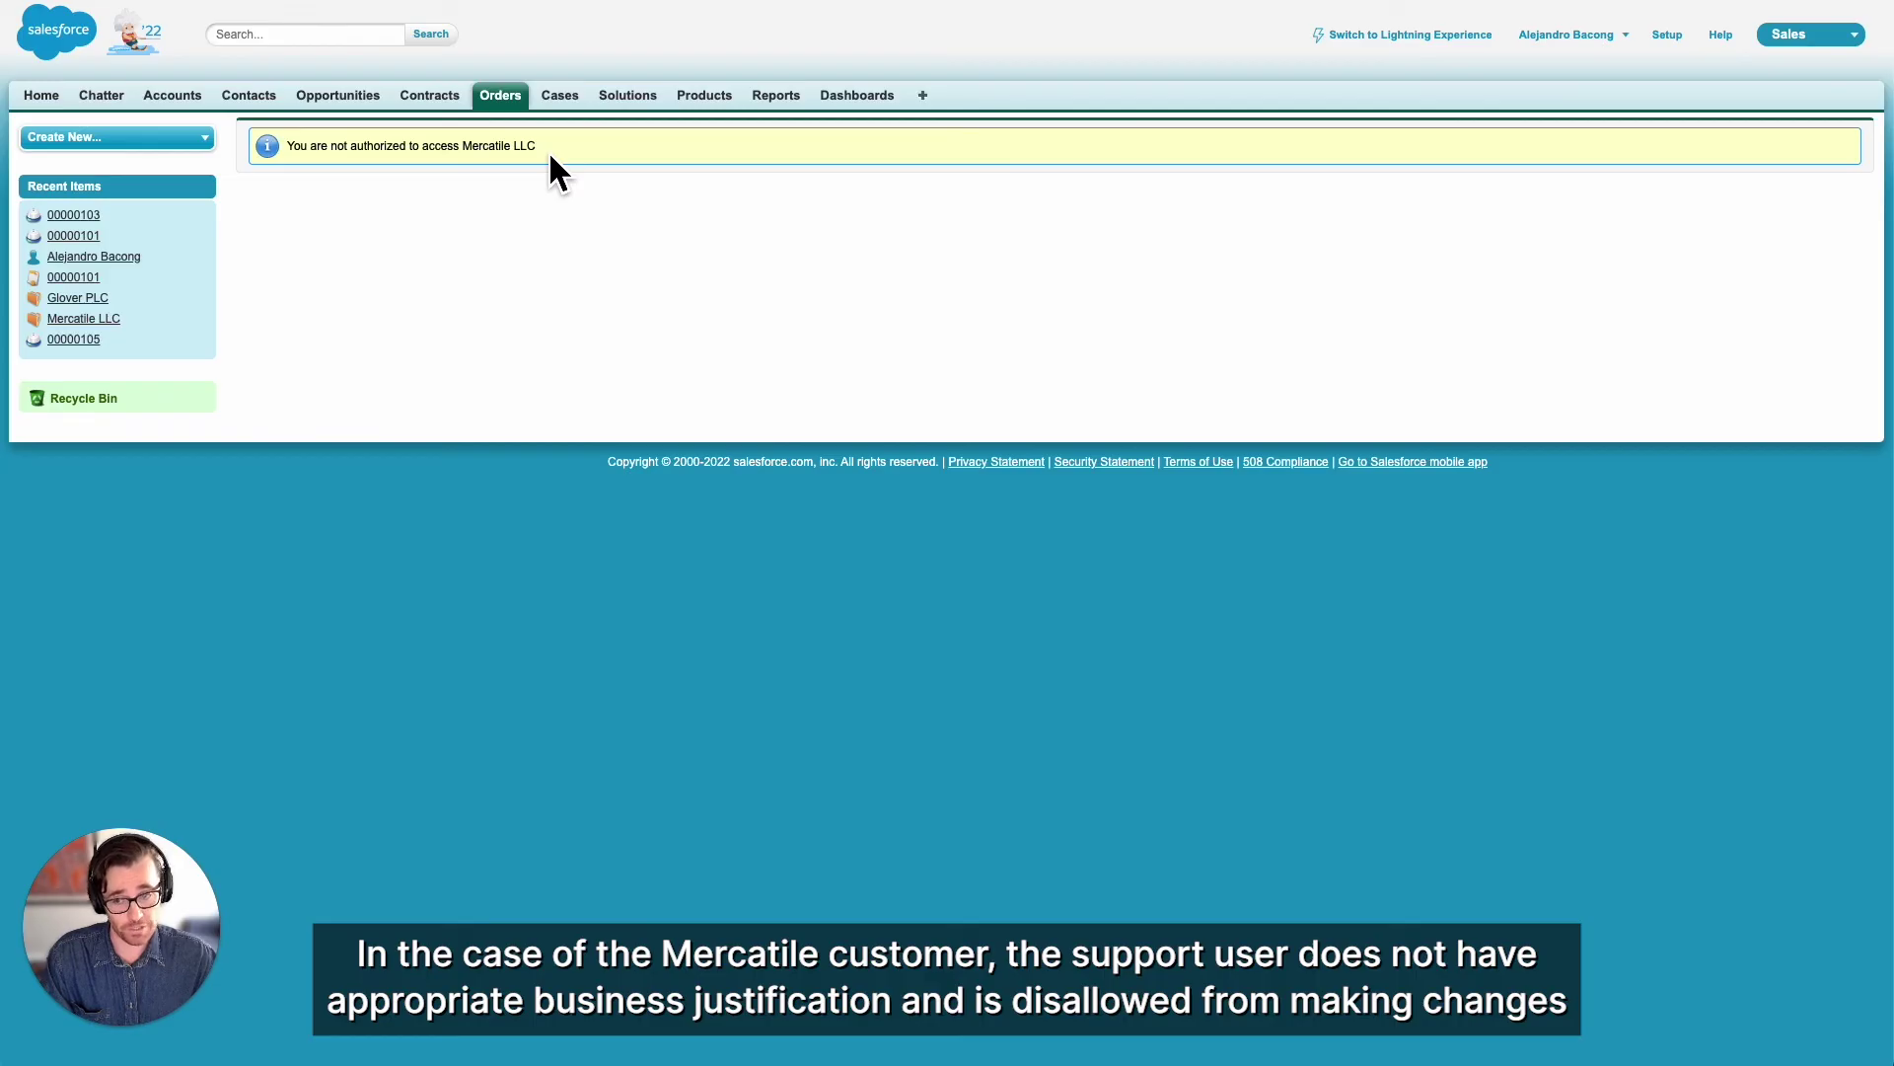
click(511, 102)
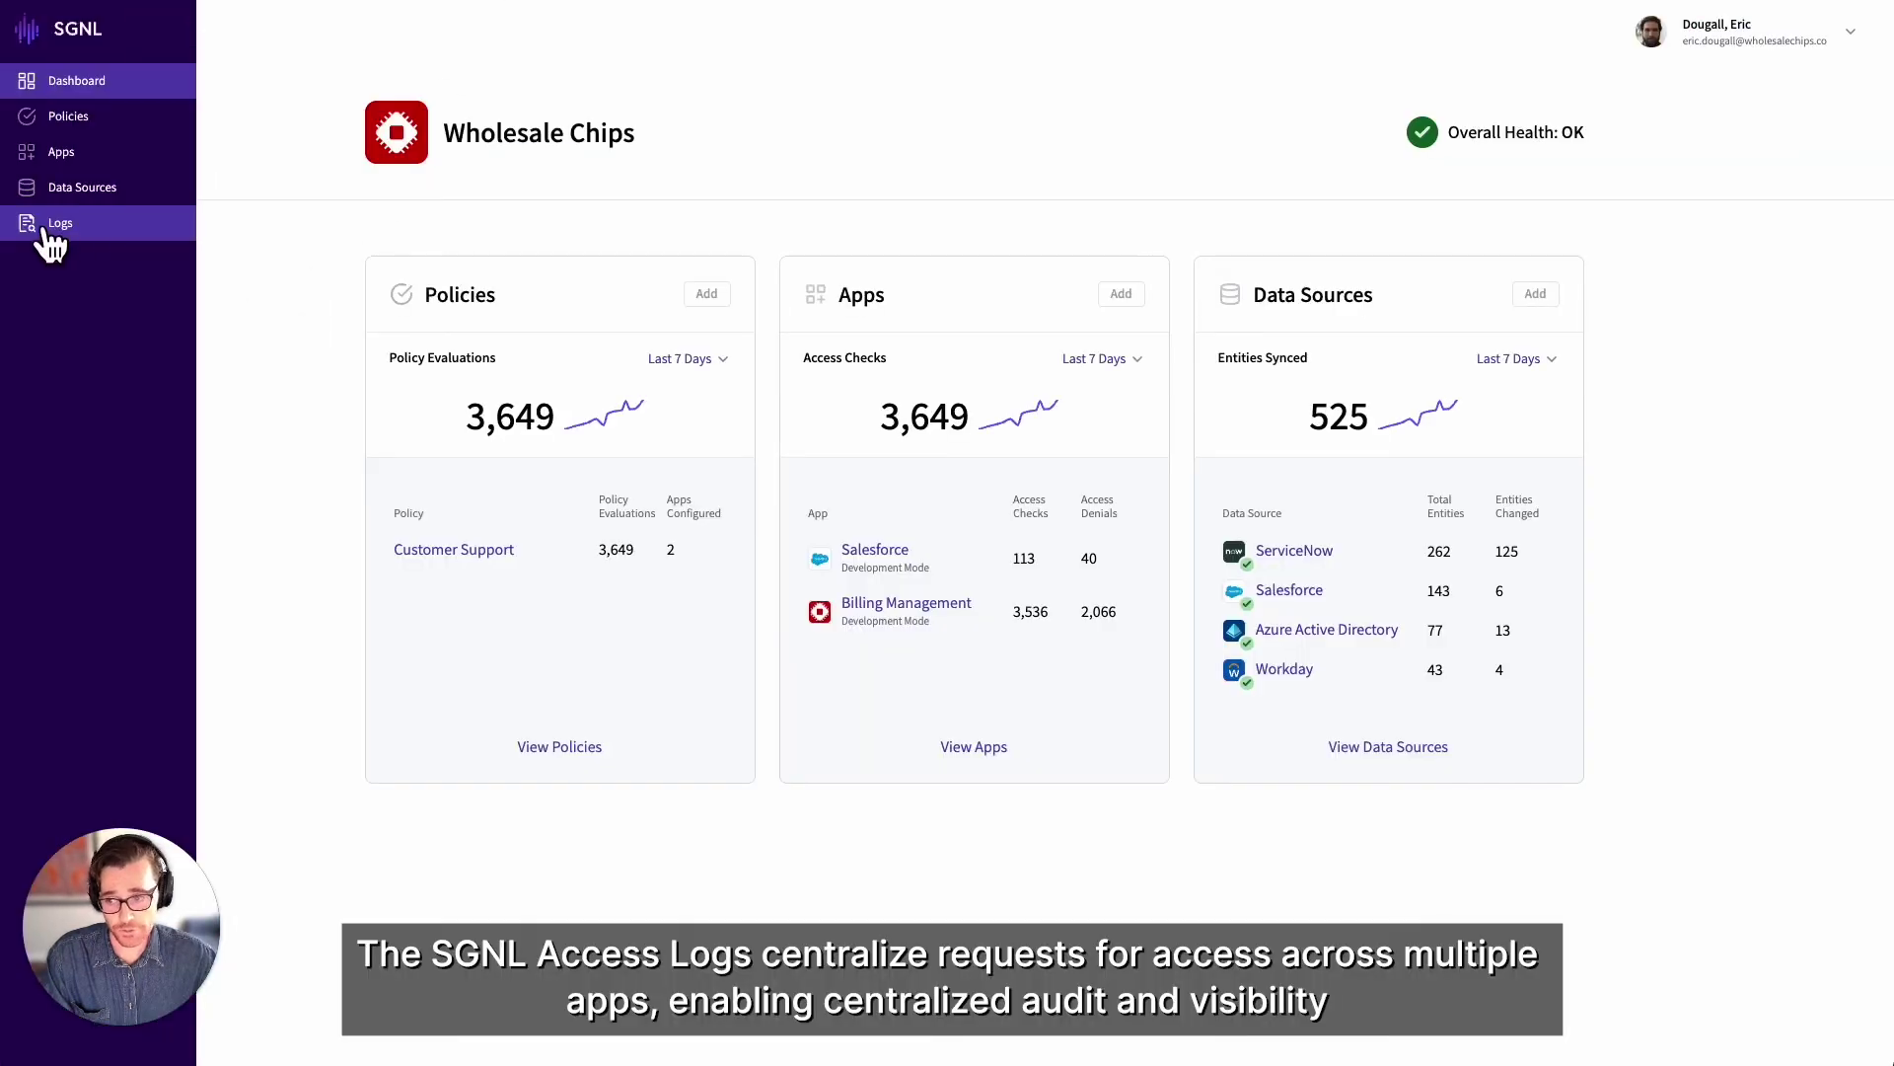
Review the Salesforce-Orders allow and deny entries in Access Service Logs, then return to the dashboard
click(42, 230)
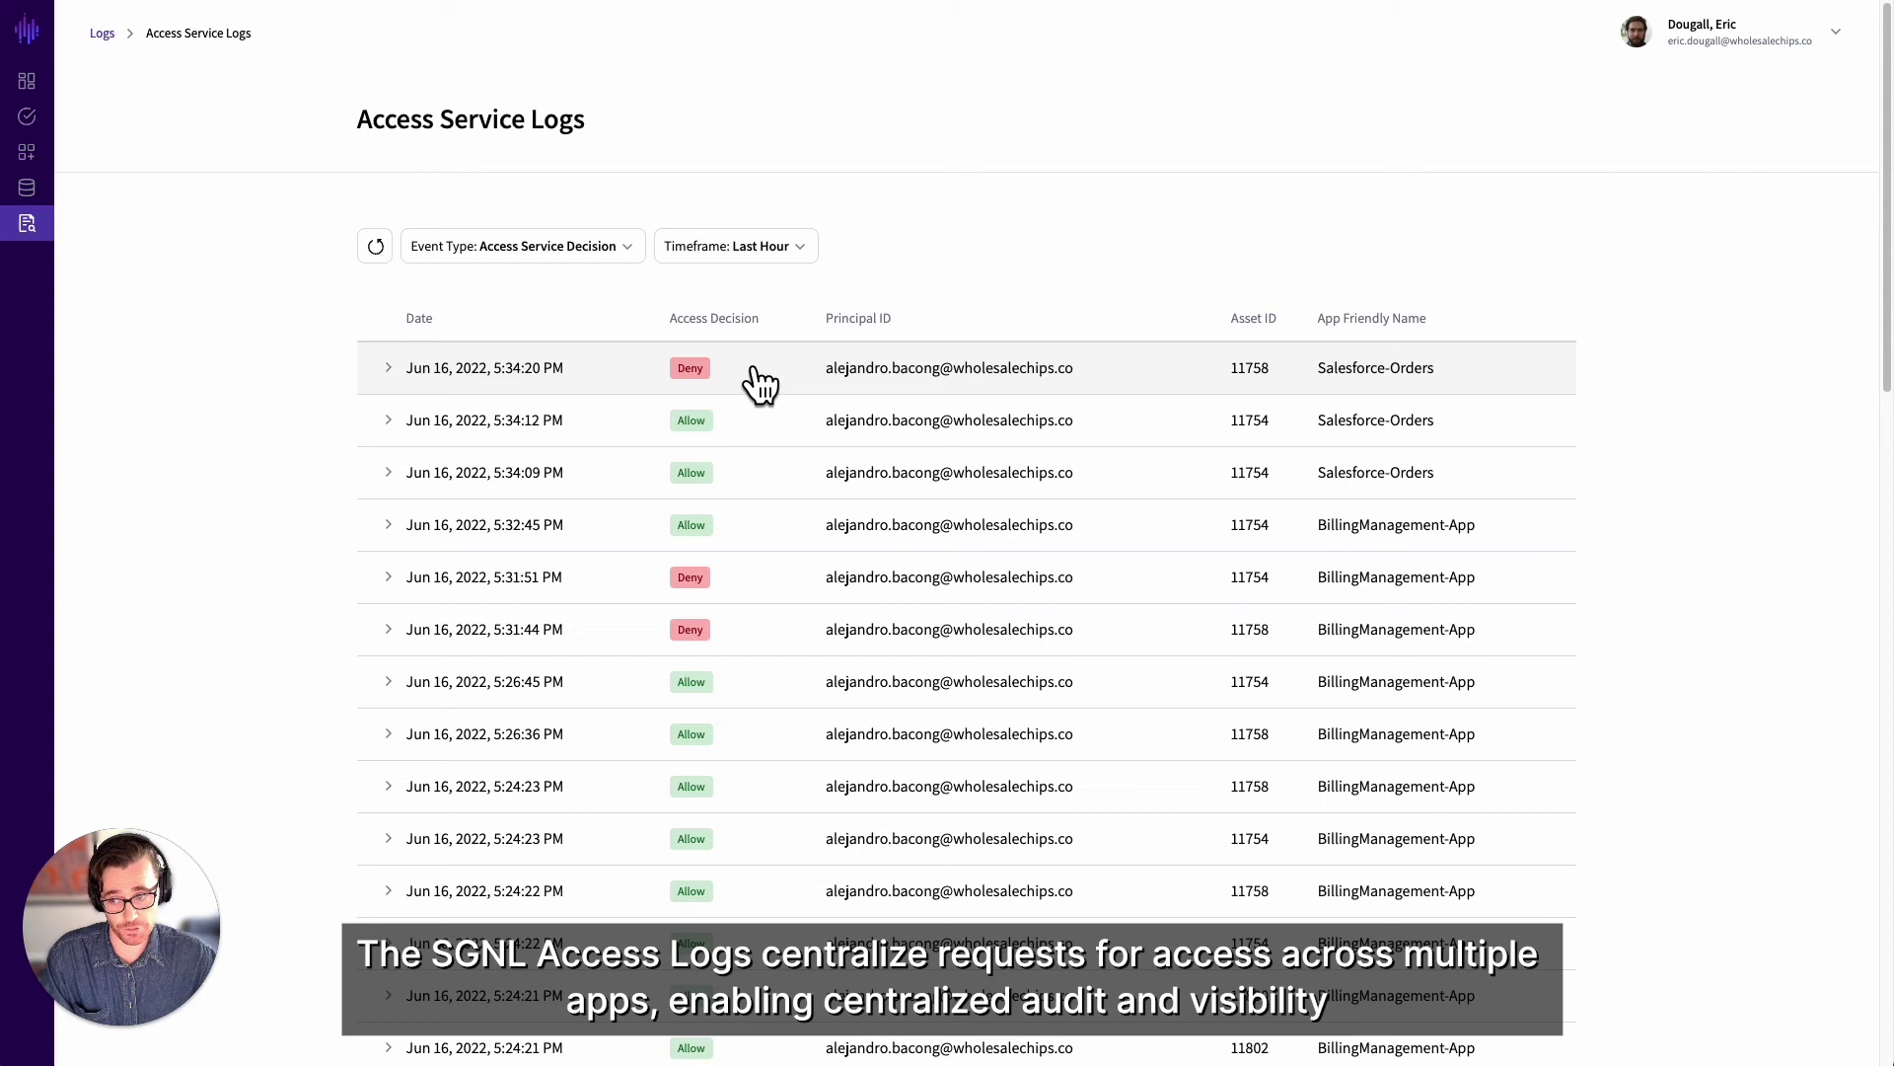
mouse_move(30, 118)
click(50, 83)
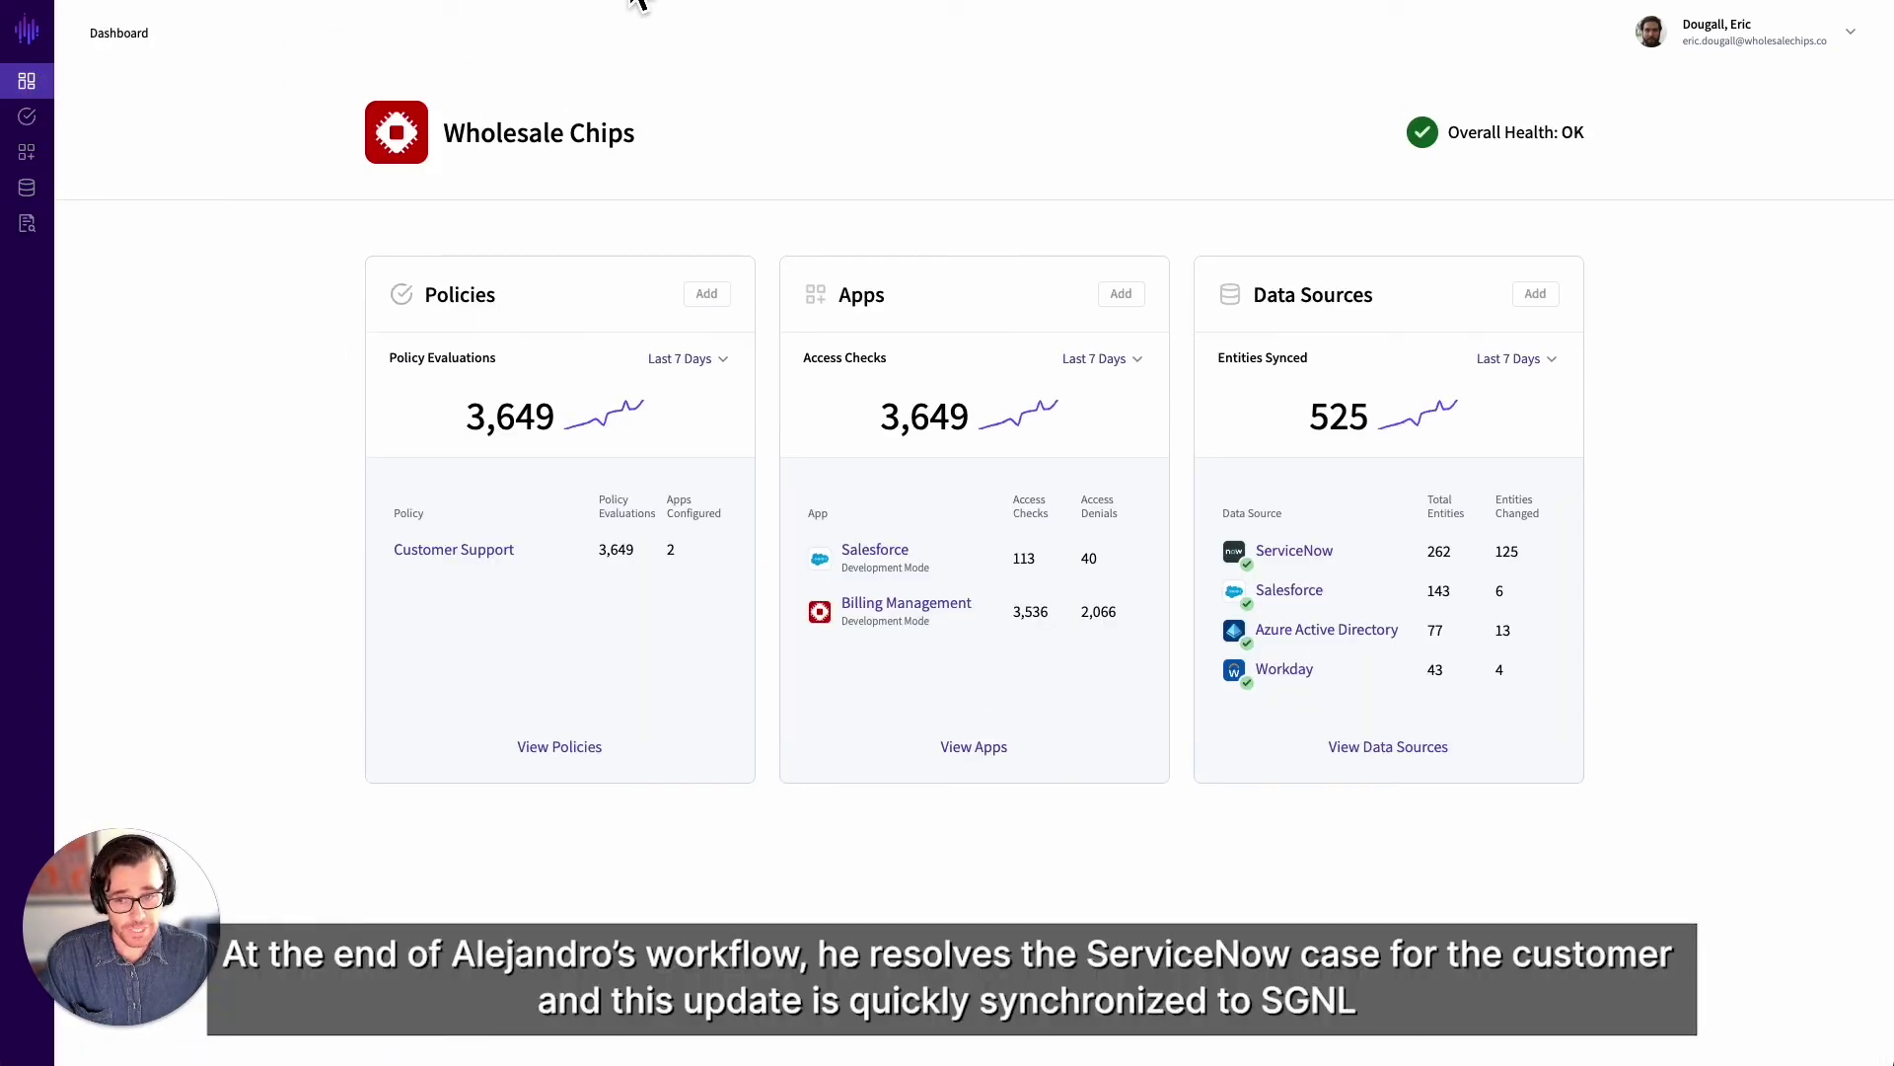
click(770, 4)
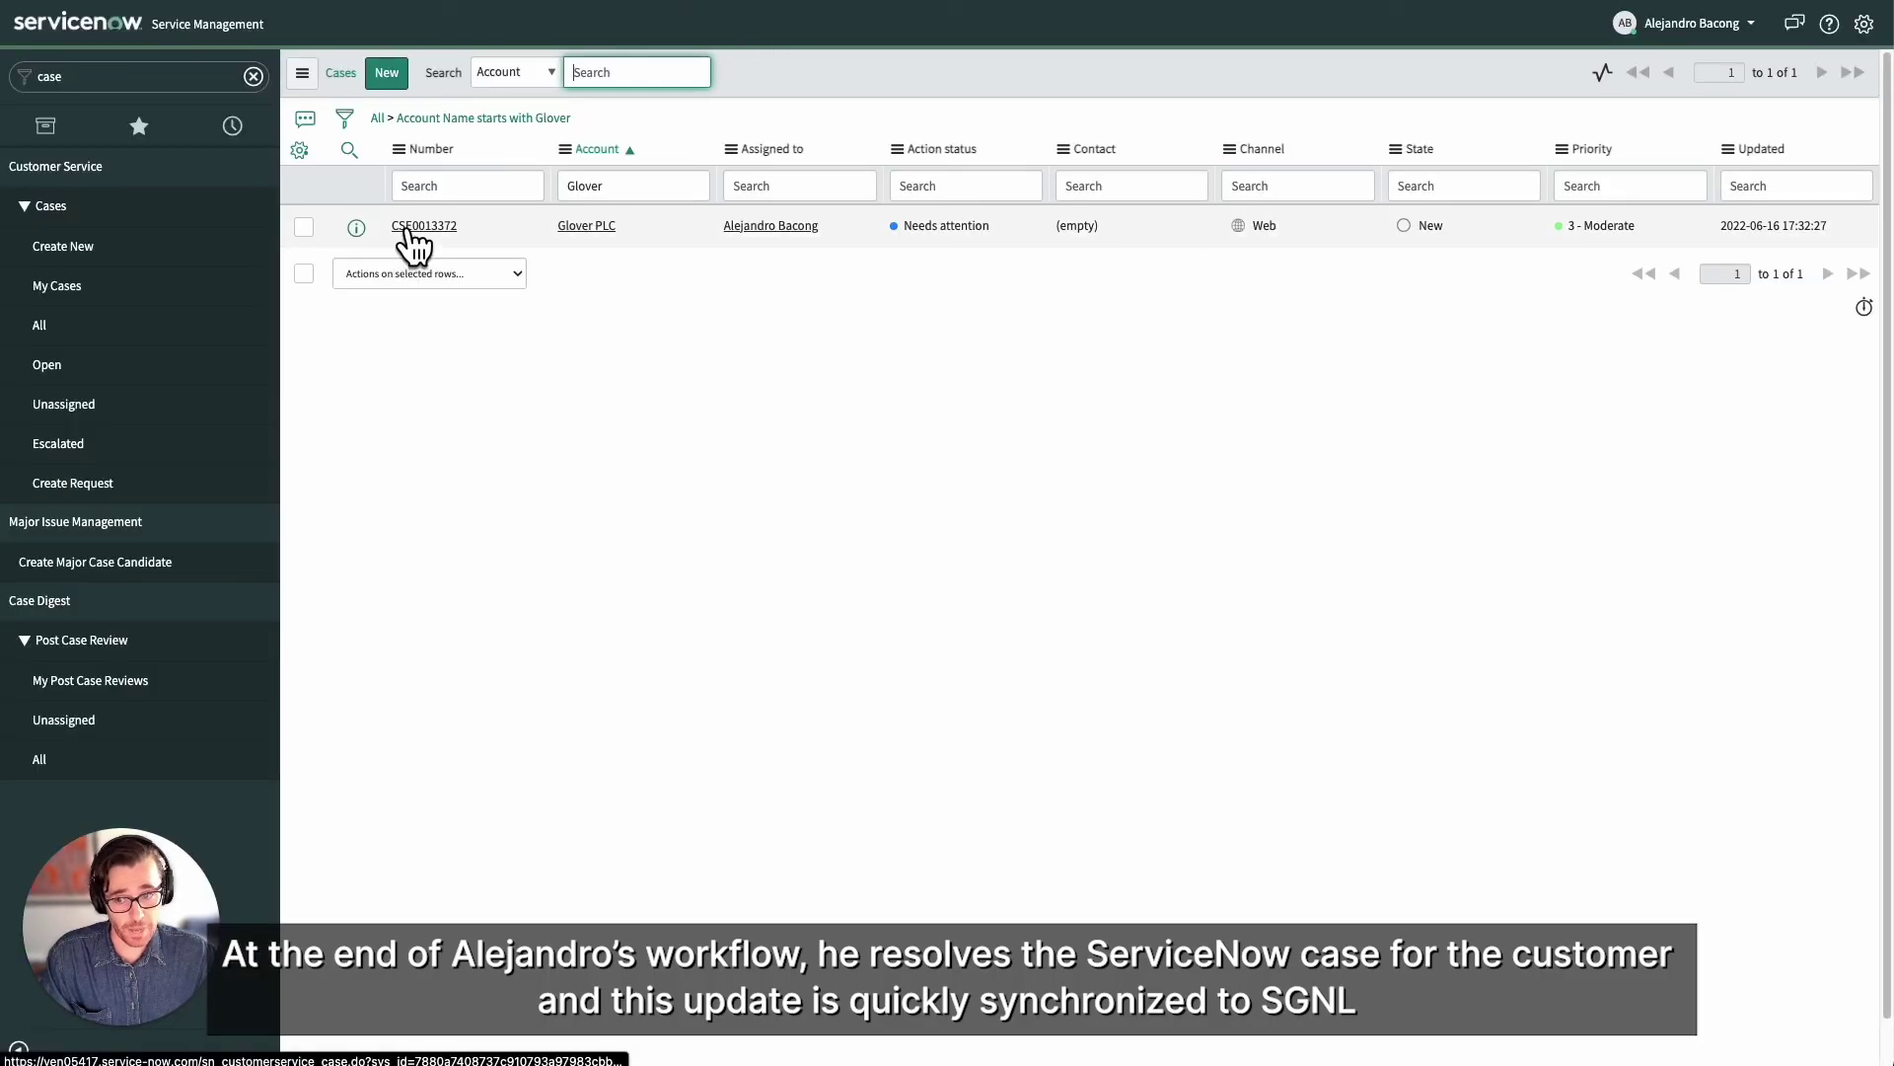
Close Glover PLC's case as Solved – Fixed by Support/Guidance provided with notes 'Refund was issued.'
click(434, 242)
click(584, 229)
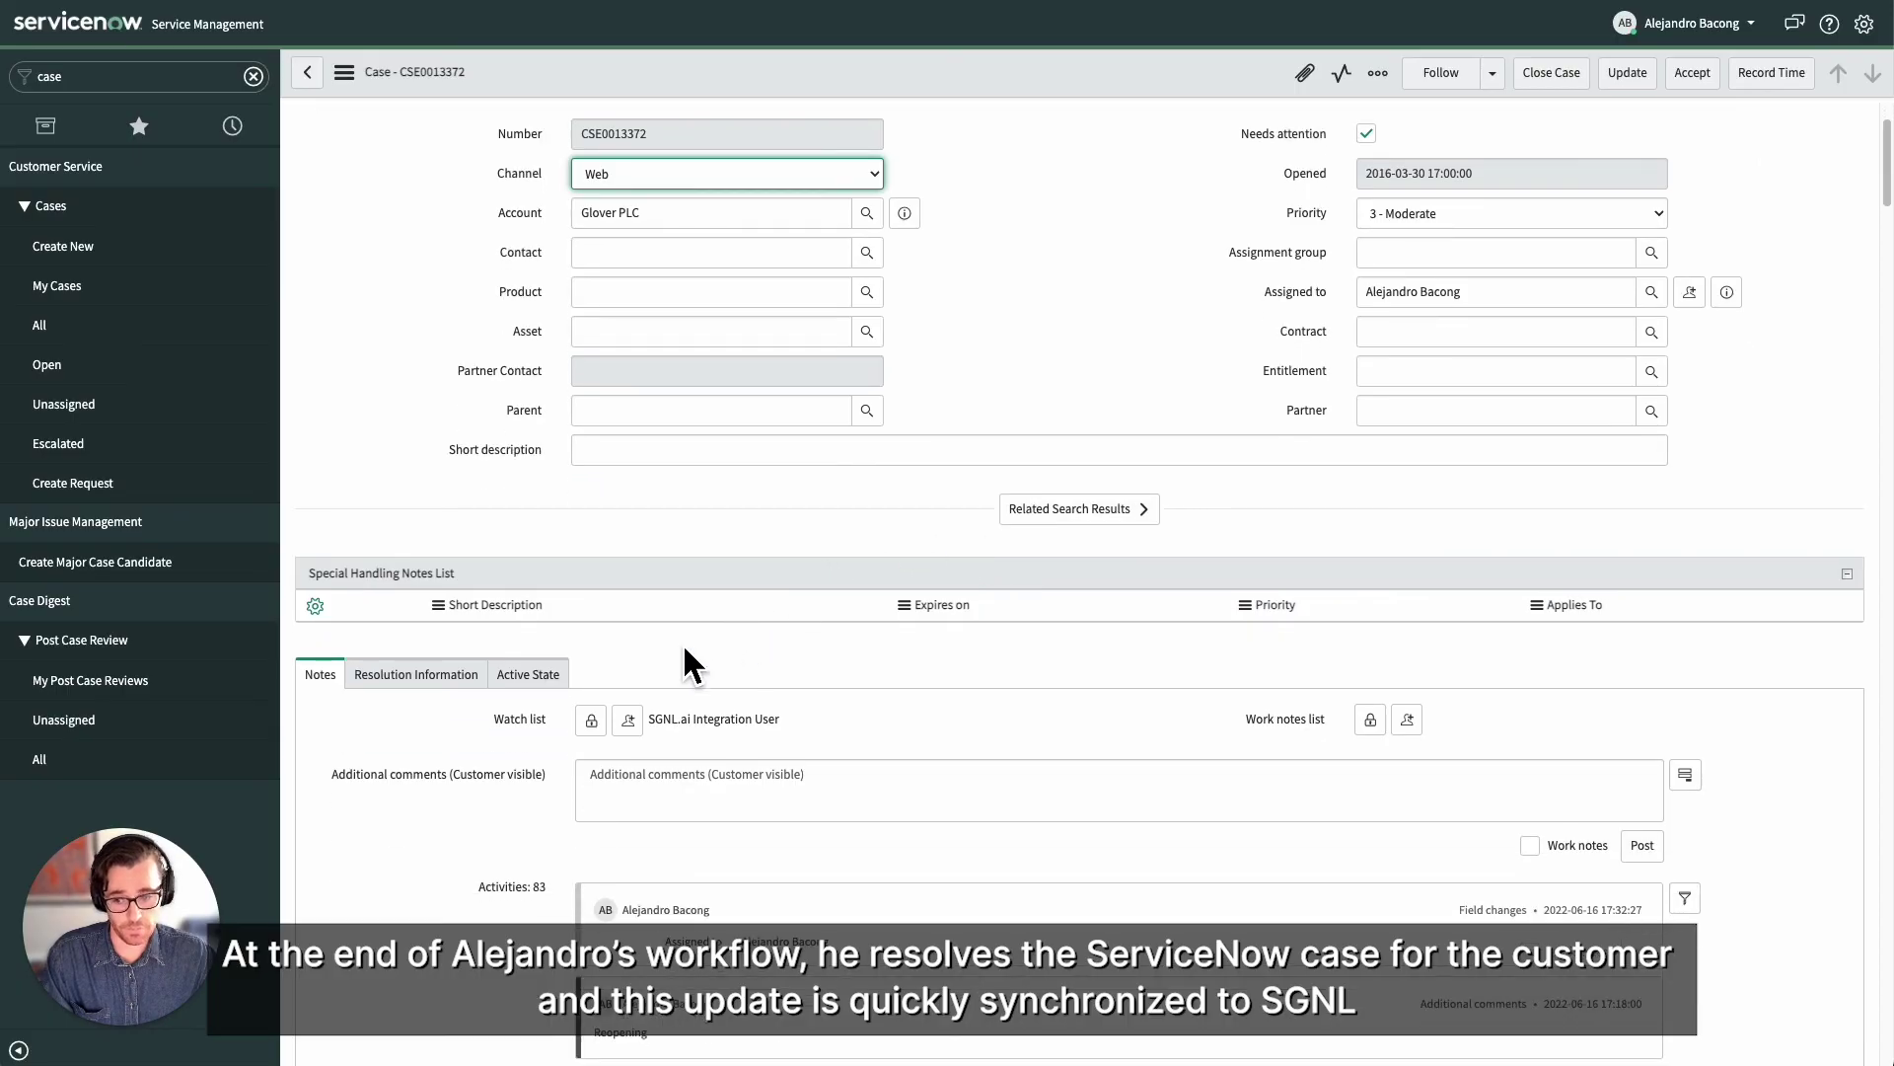
click(459, 678)
scroll(991, 703, down, 1)
click(656, 694)
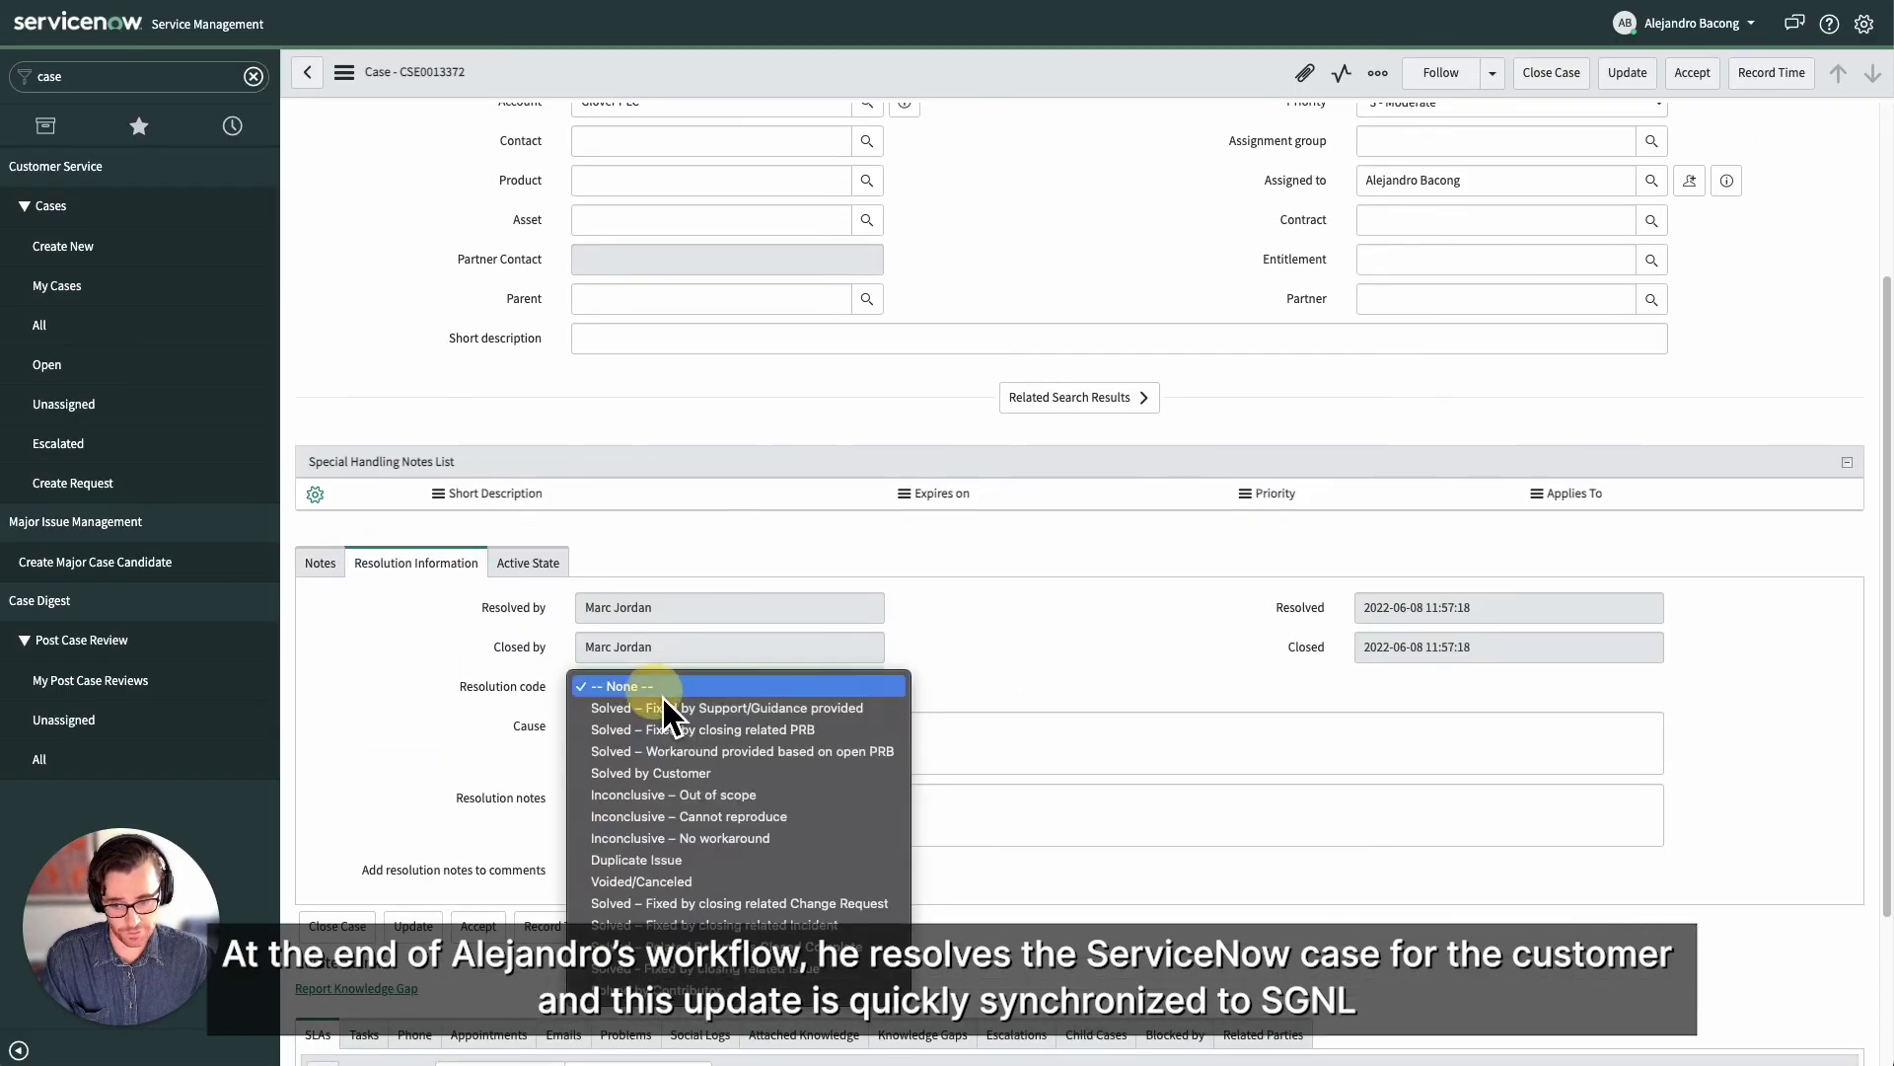
click(709, 718)
click(738, 801)
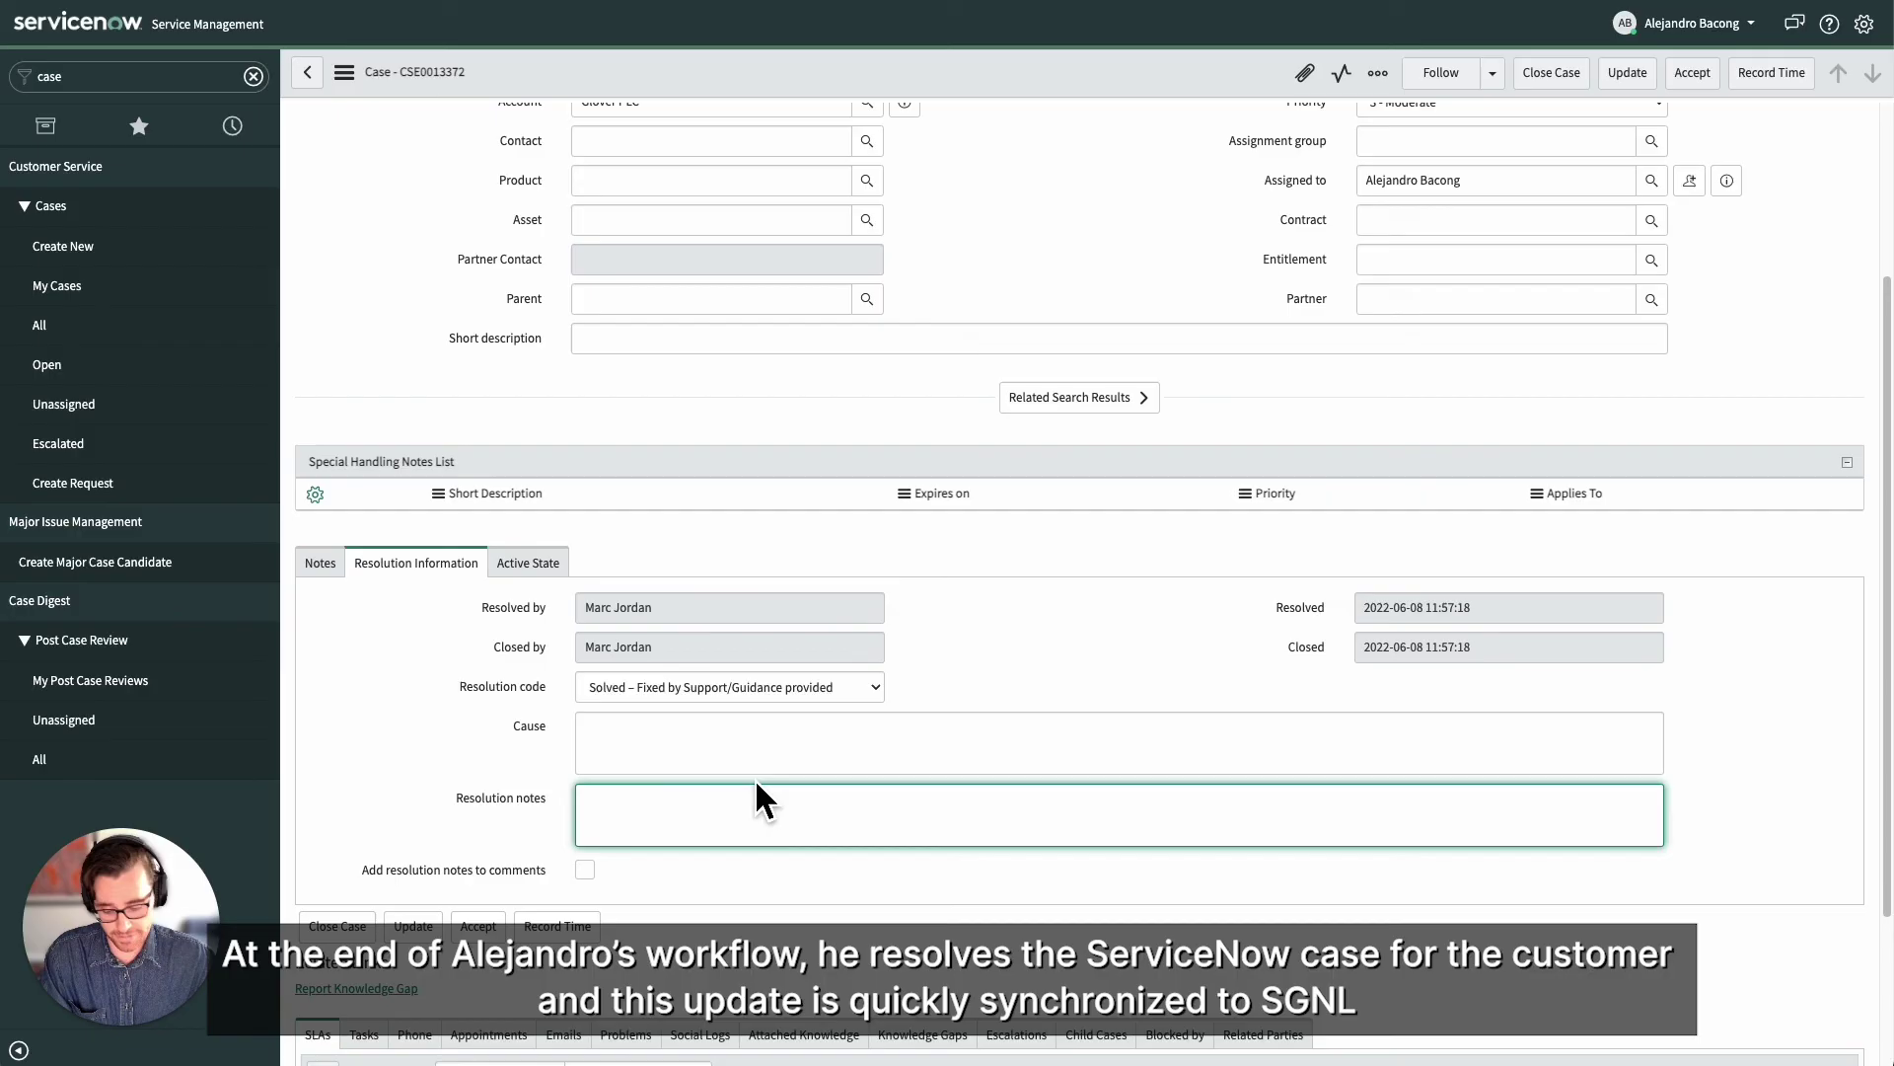
text(Refund w)
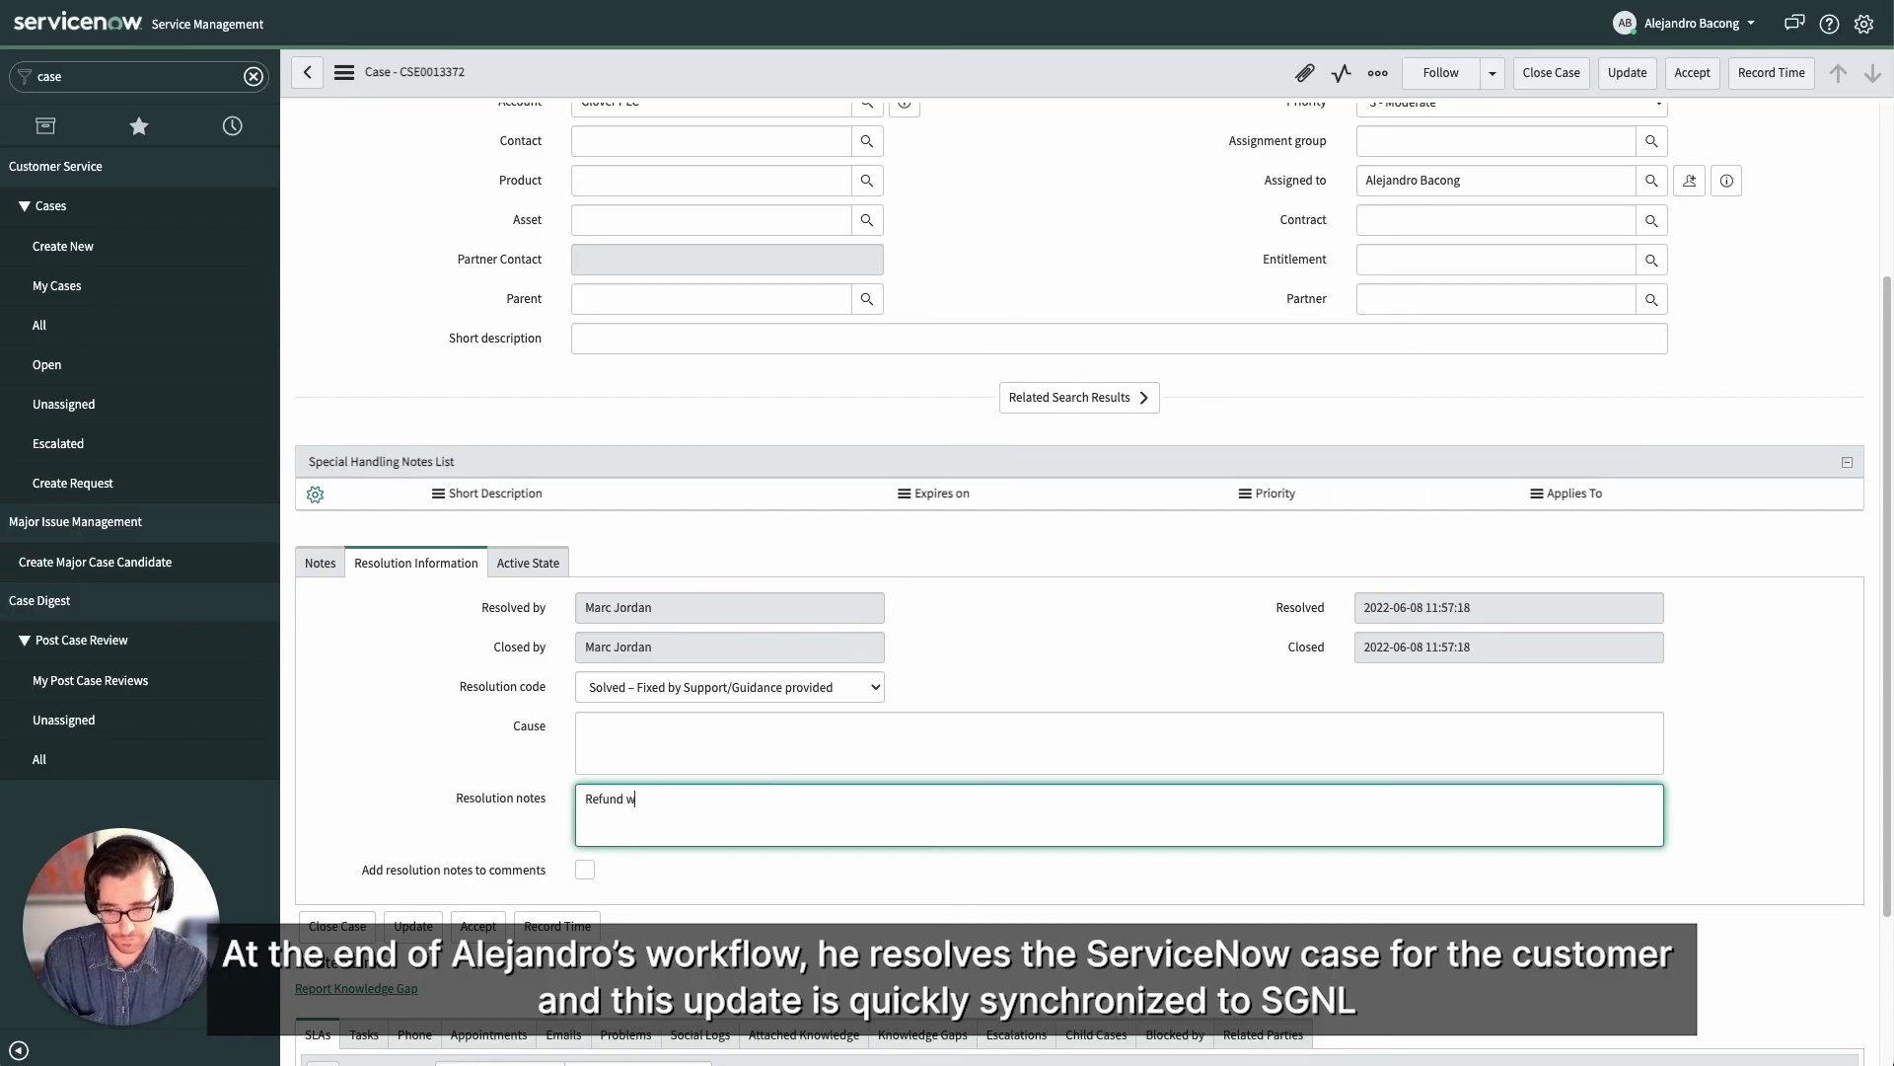
text(as issued.)
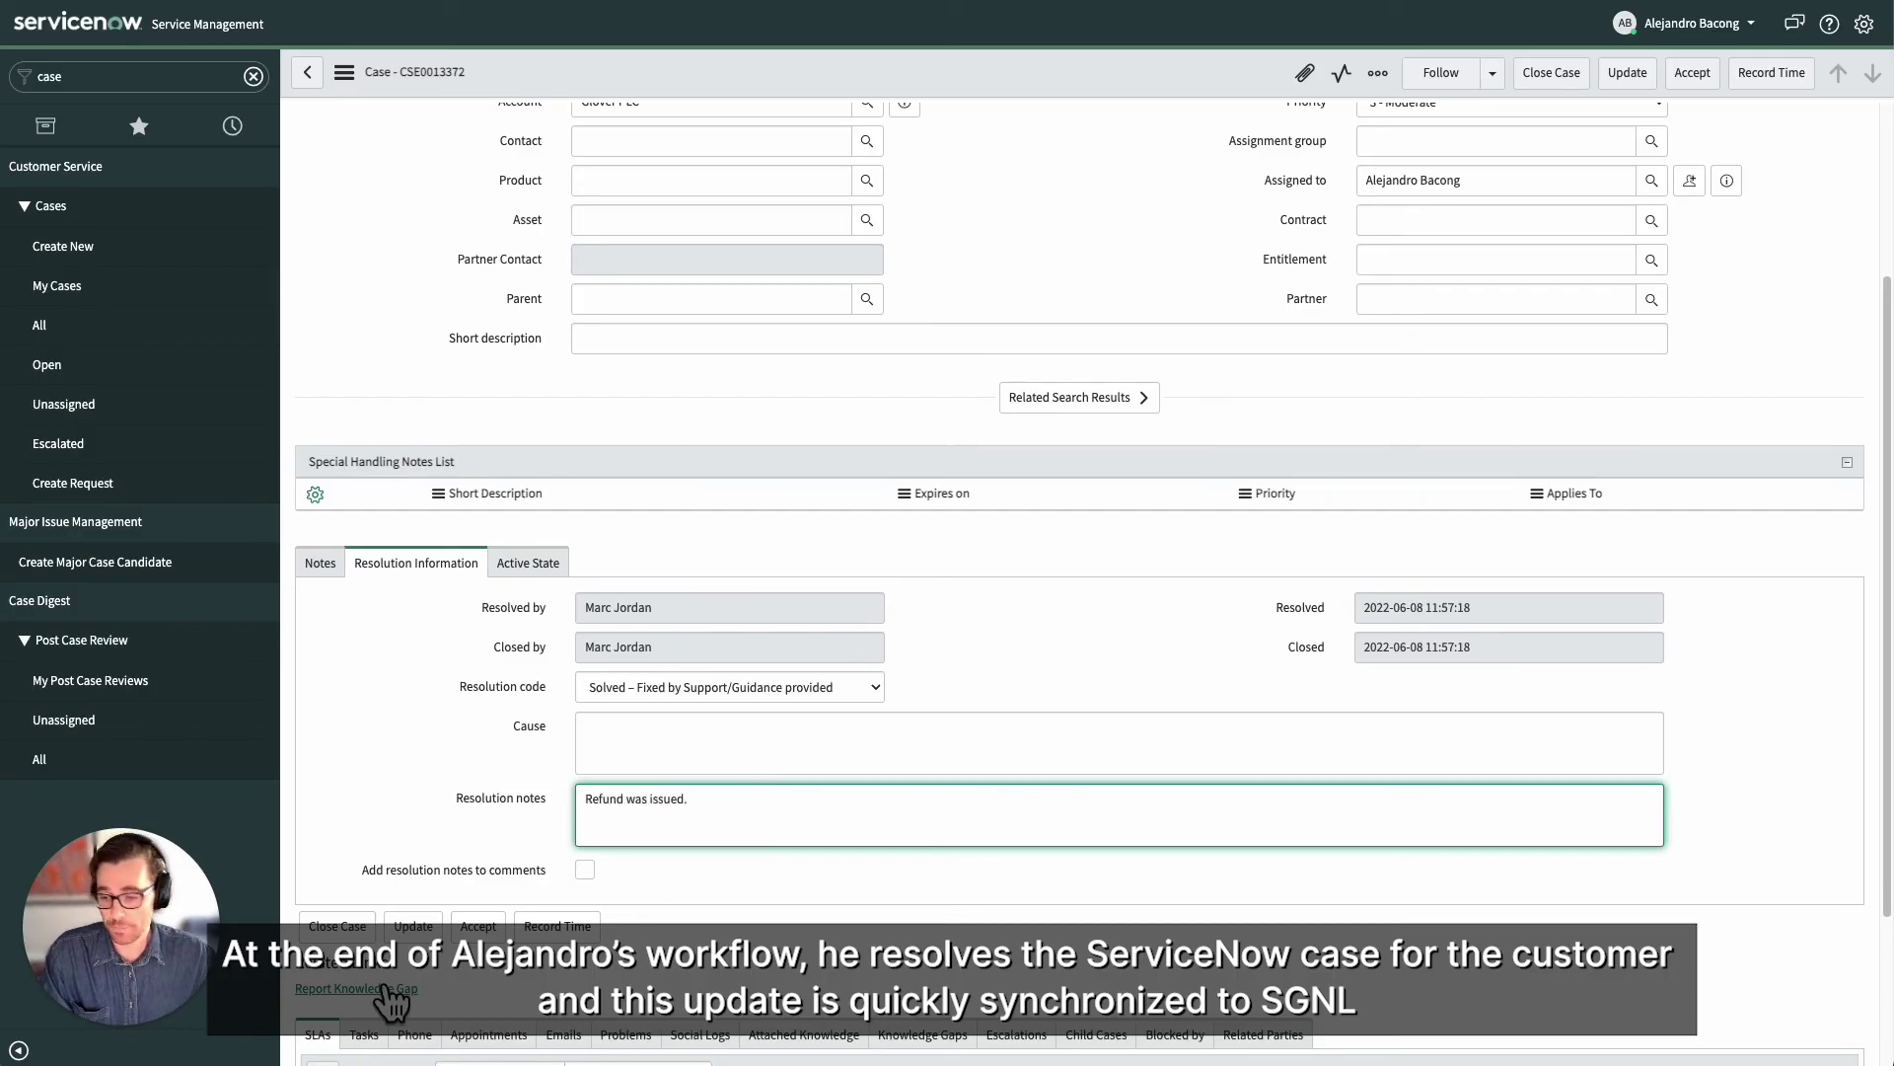
click(336, 927)
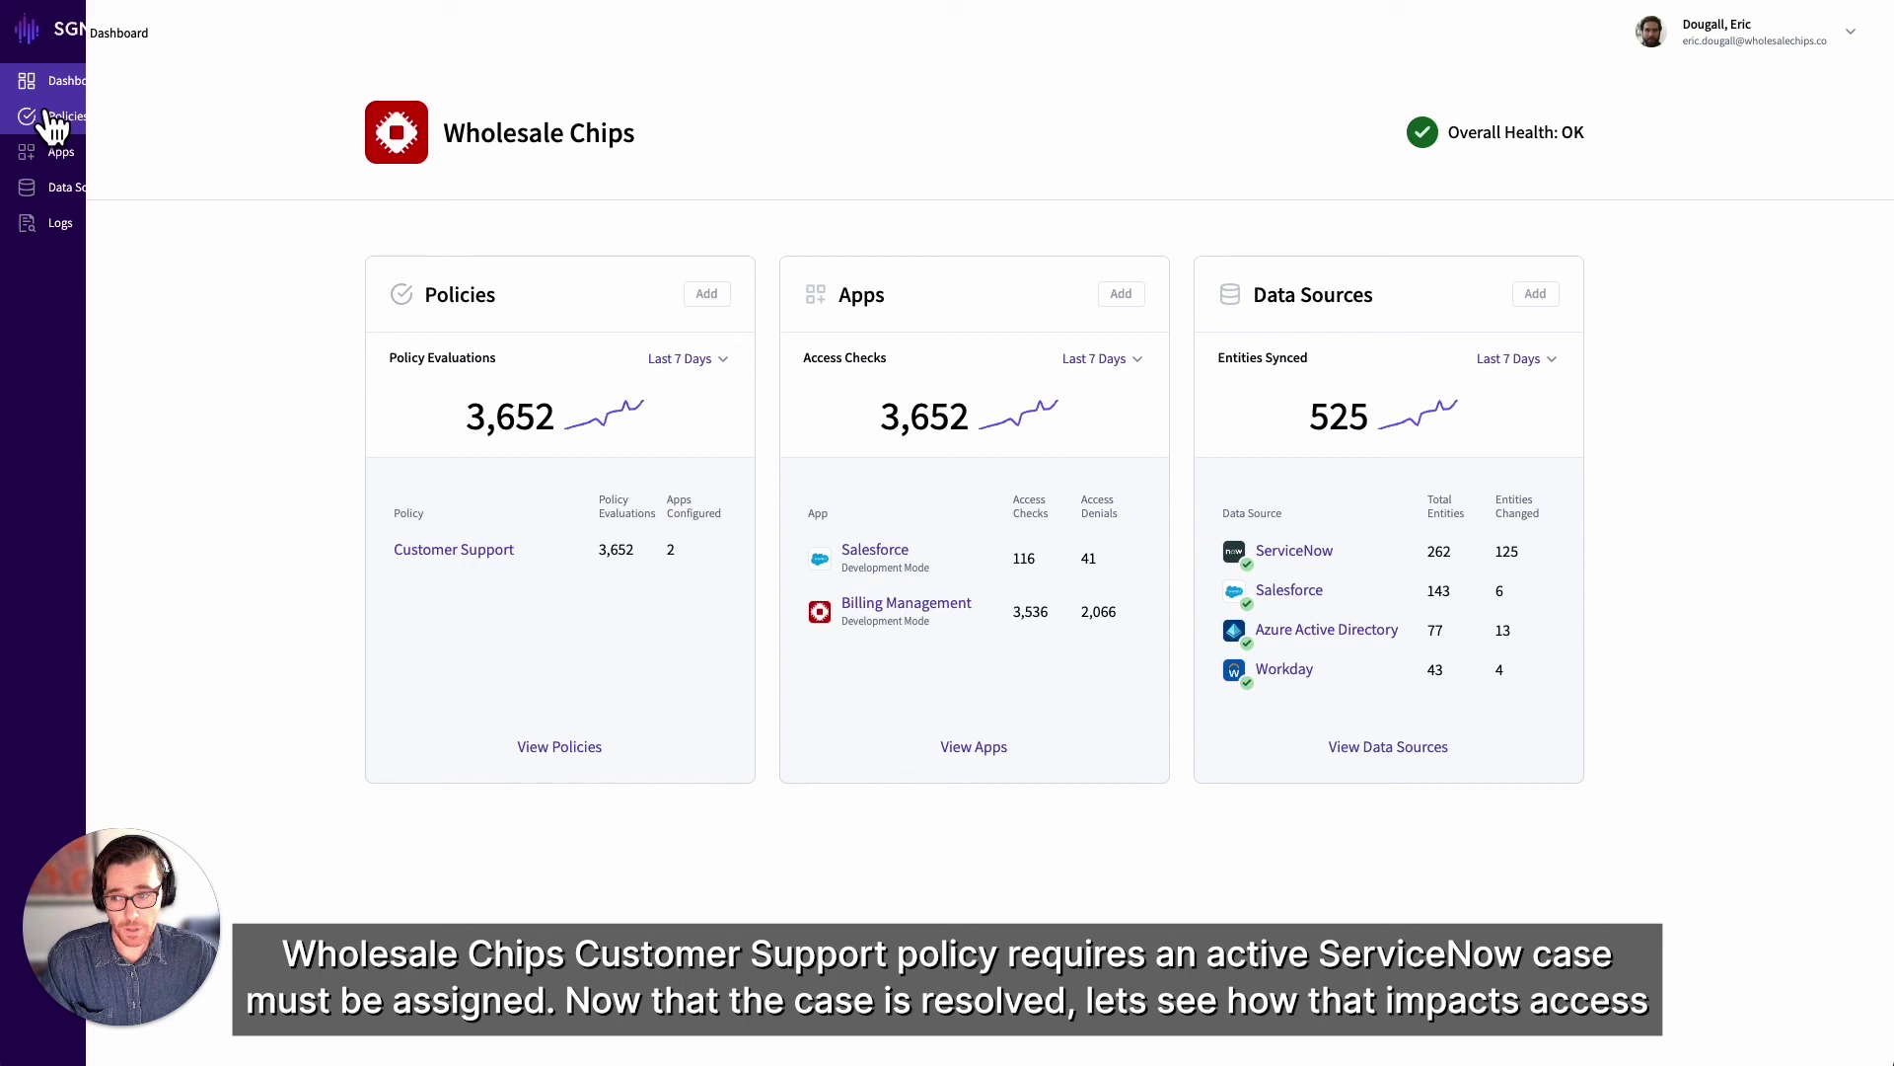
Open the Customer Support policy from the Policies list
click(67, 121)
click(392, 299)
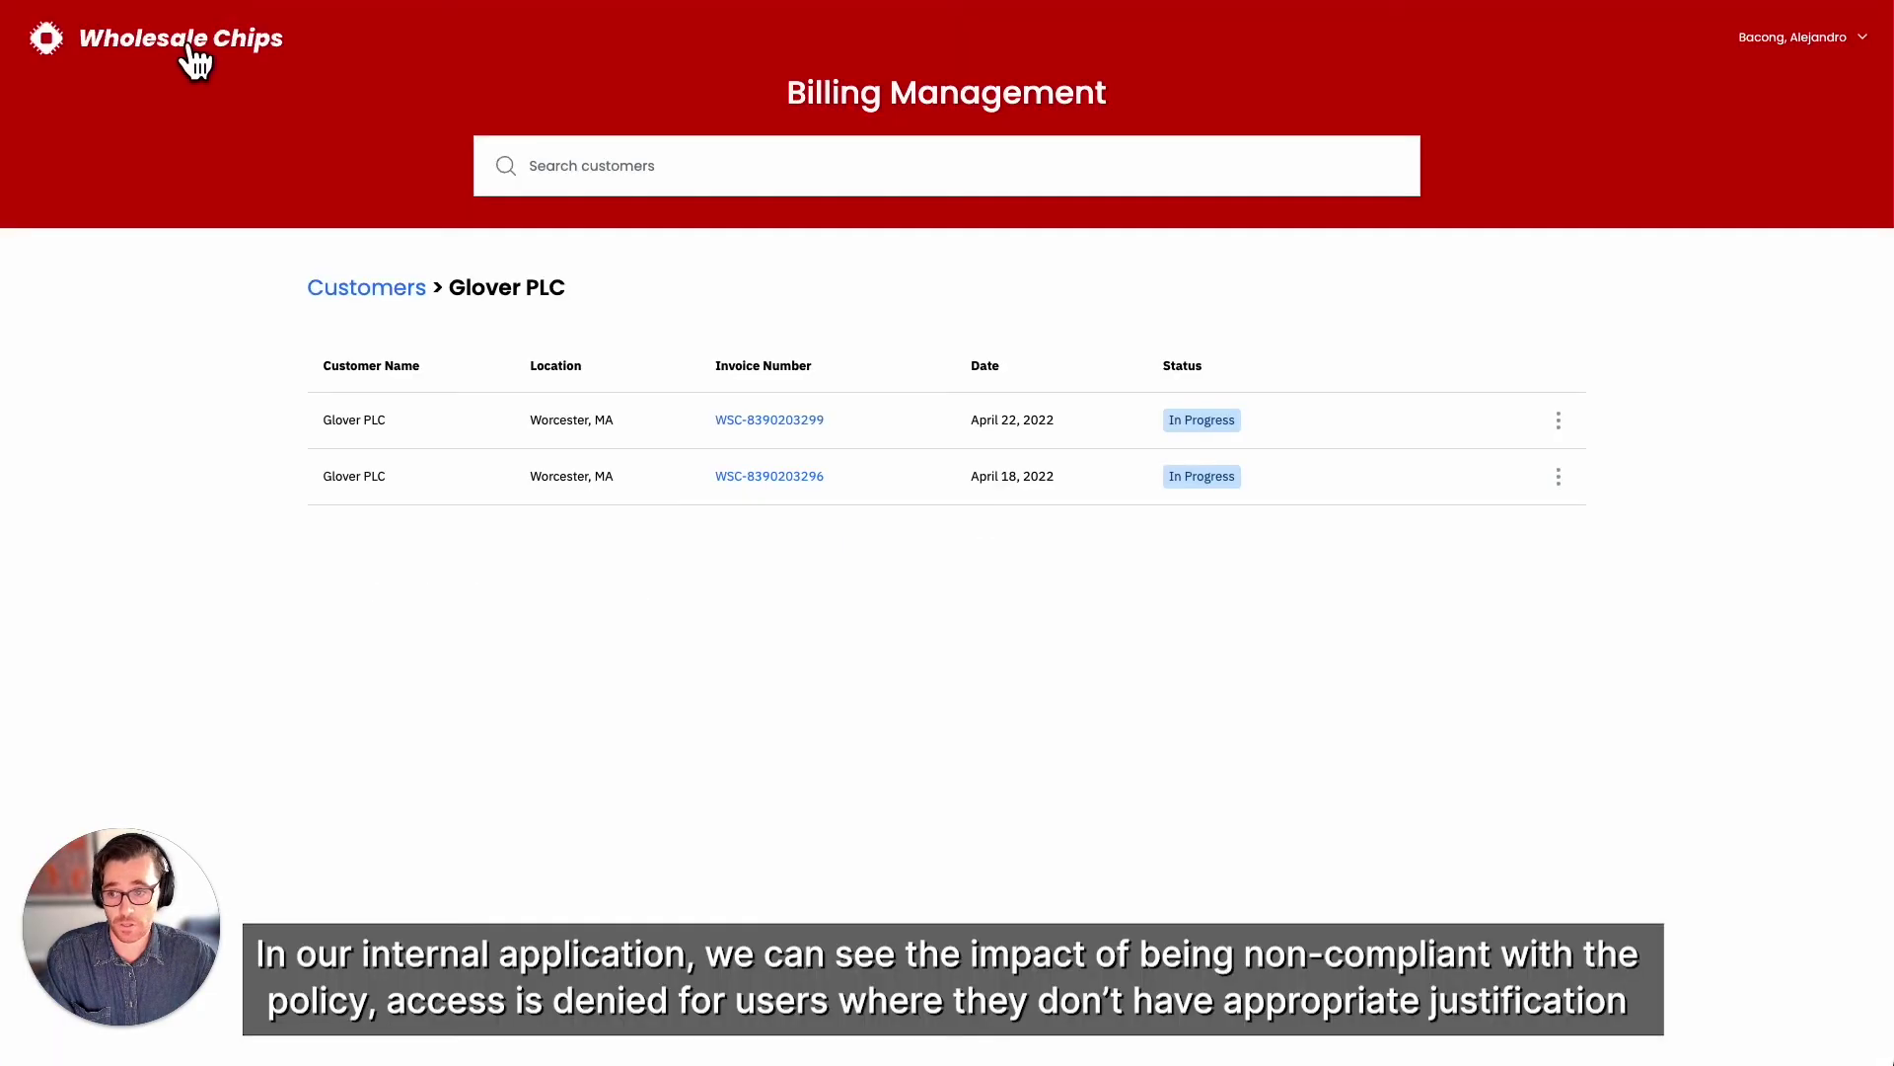
From the billing home page, search 'Glo' and open the Glover PLC customer record
click(198, 62)
click(632, 168)
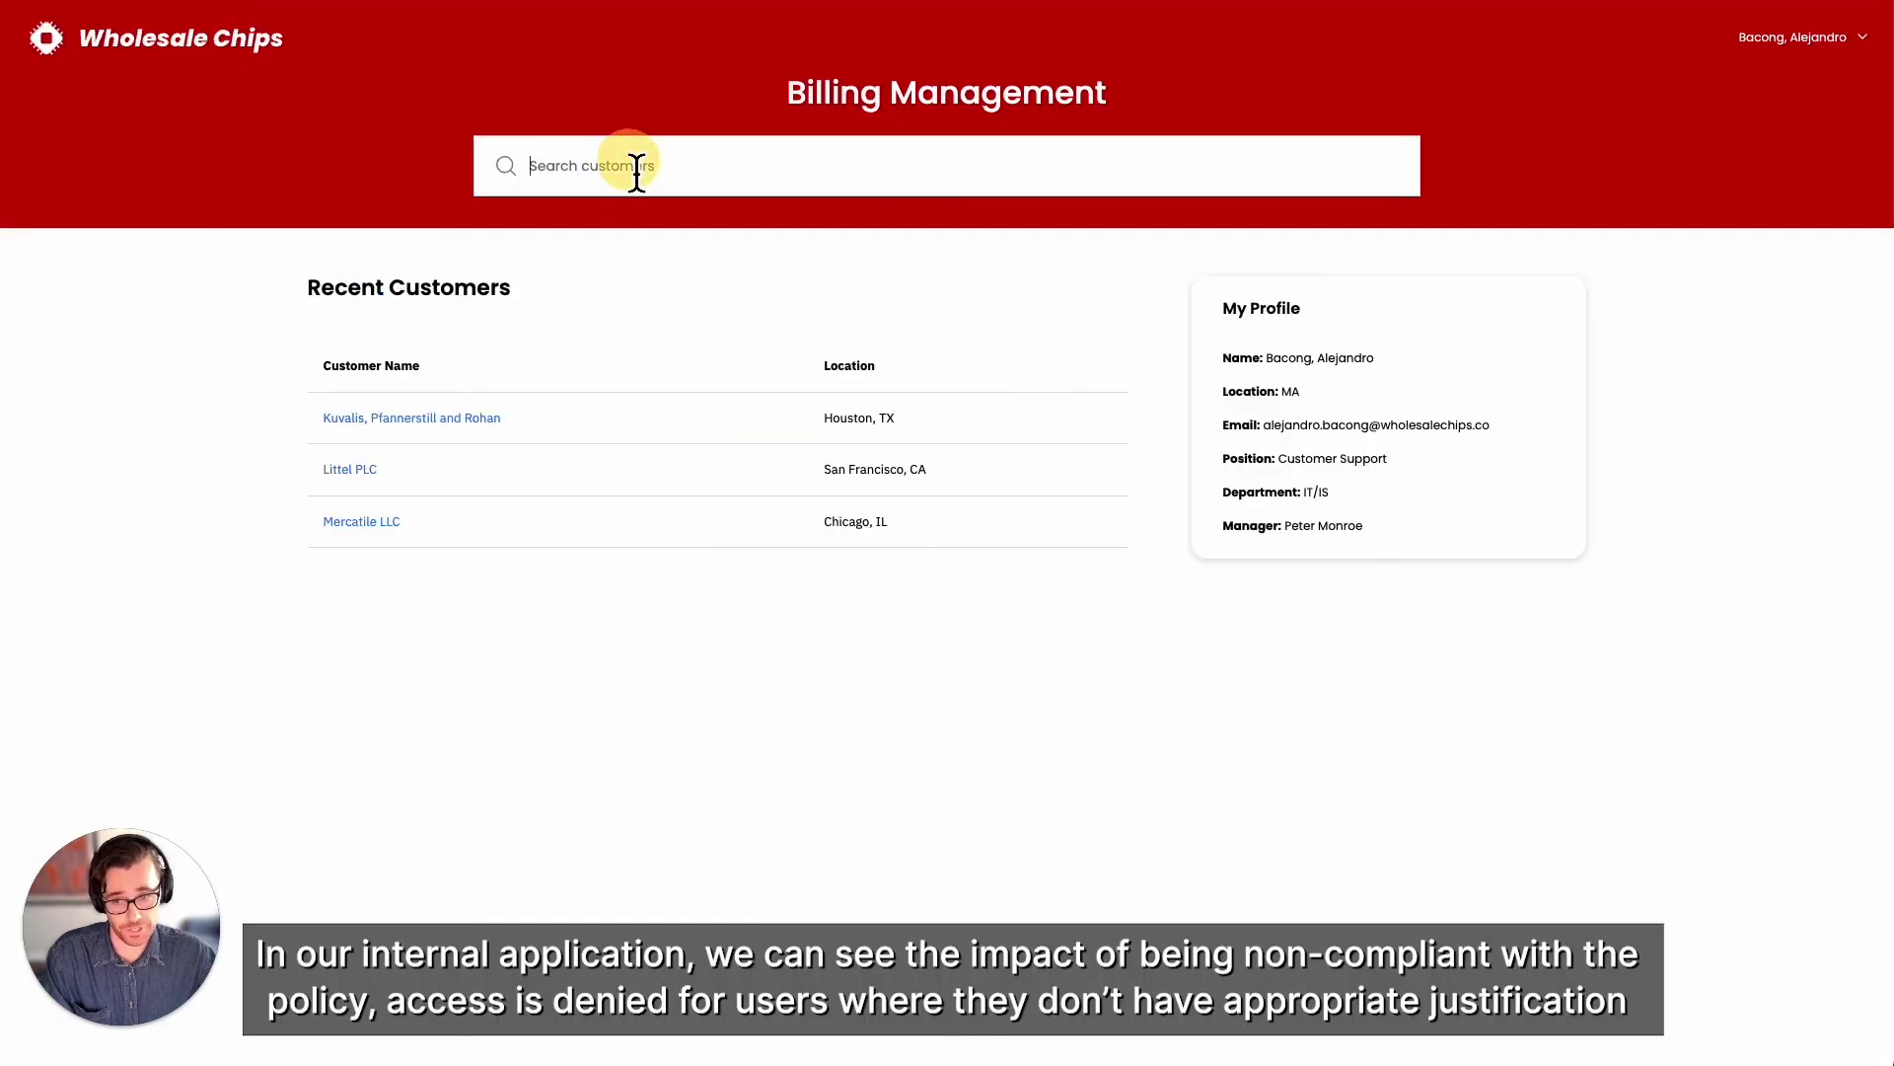
text(Glo)
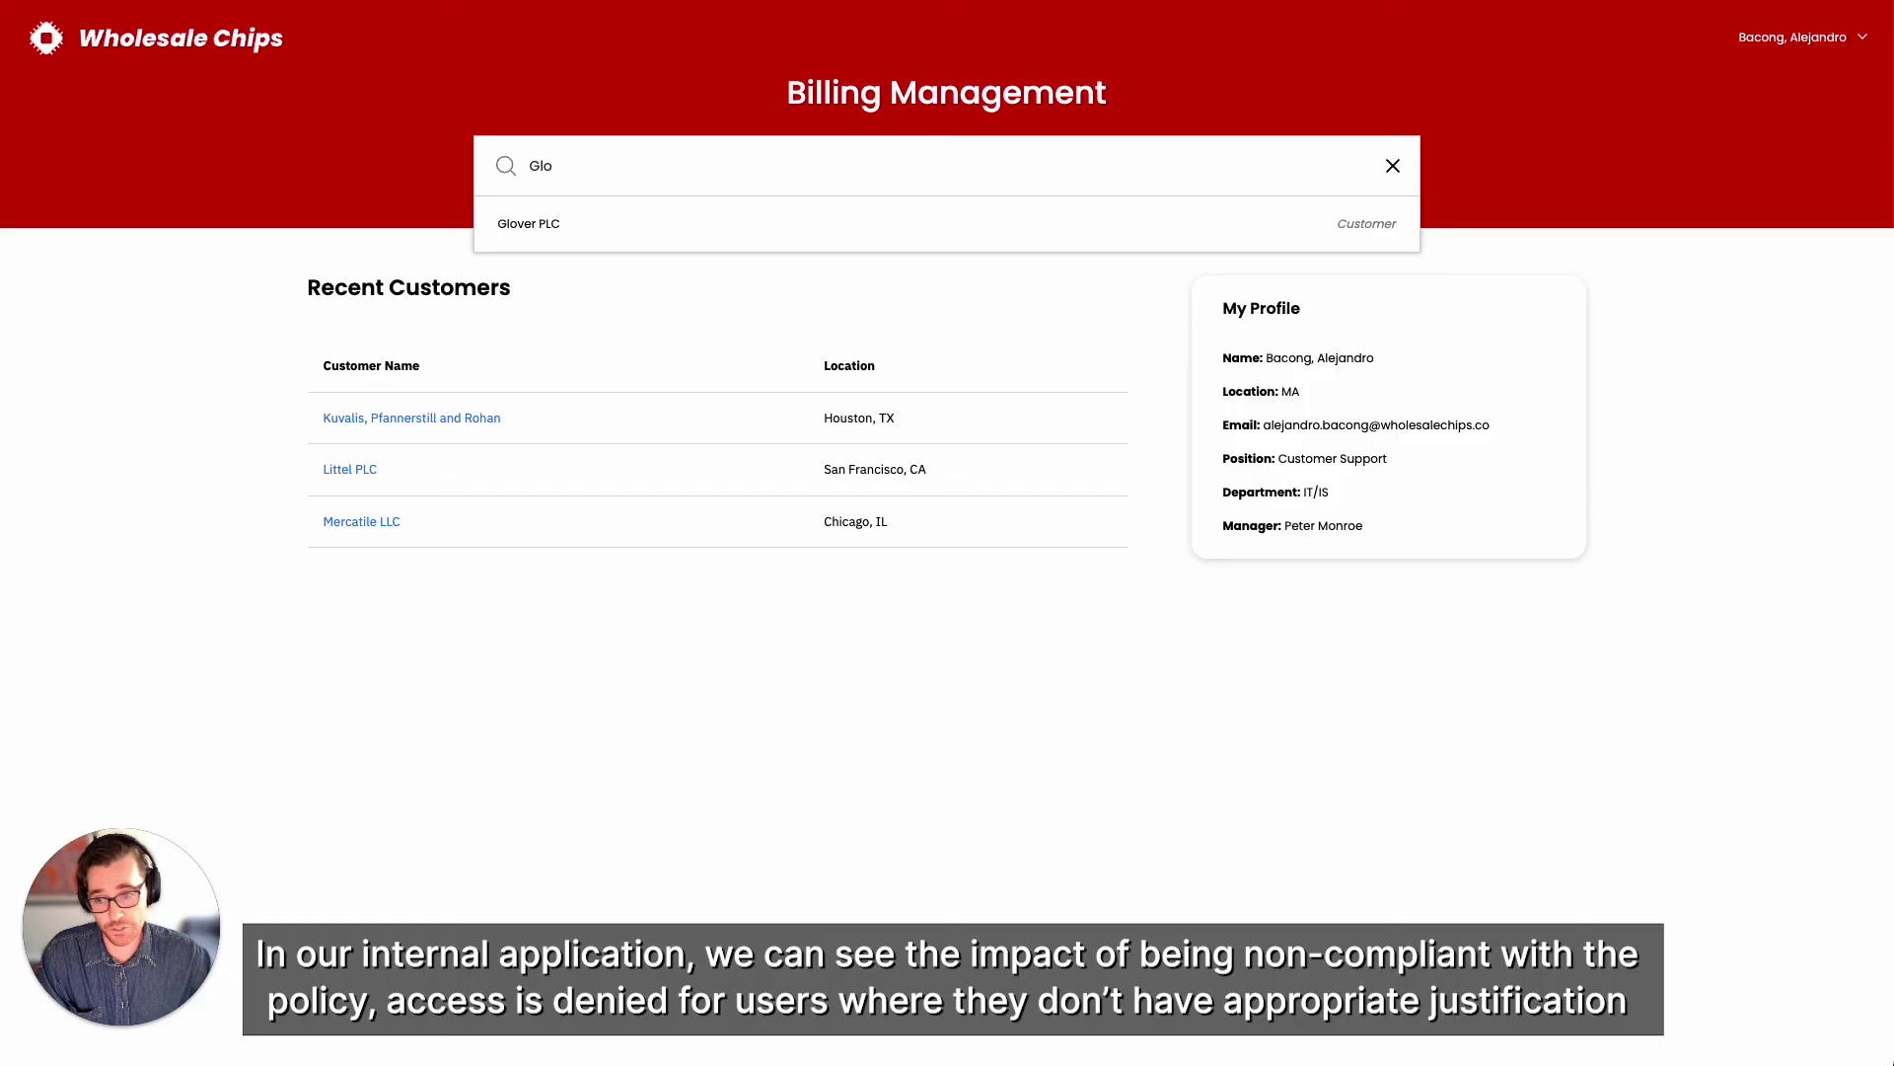
click(650, 227)
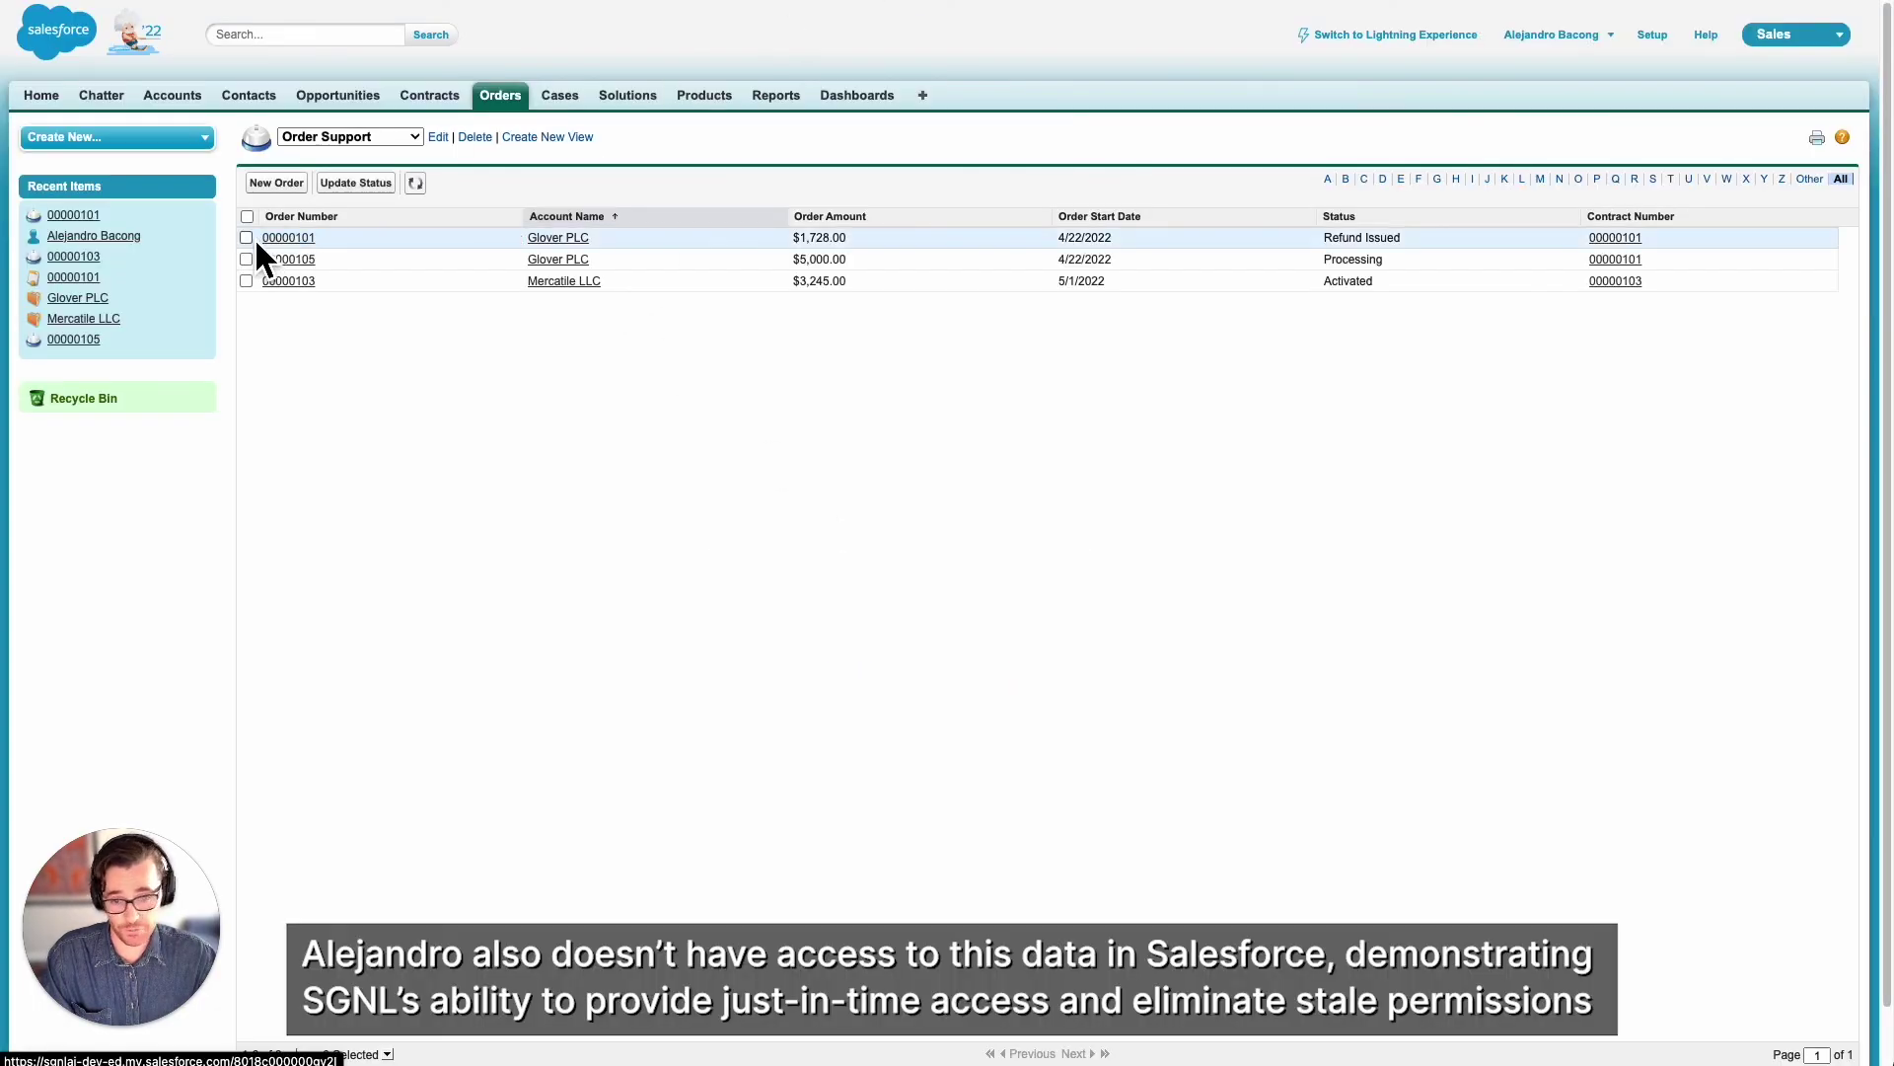
Try to update the status of Glover PLC's refunded order
click(249, 238)
click(357, 184)
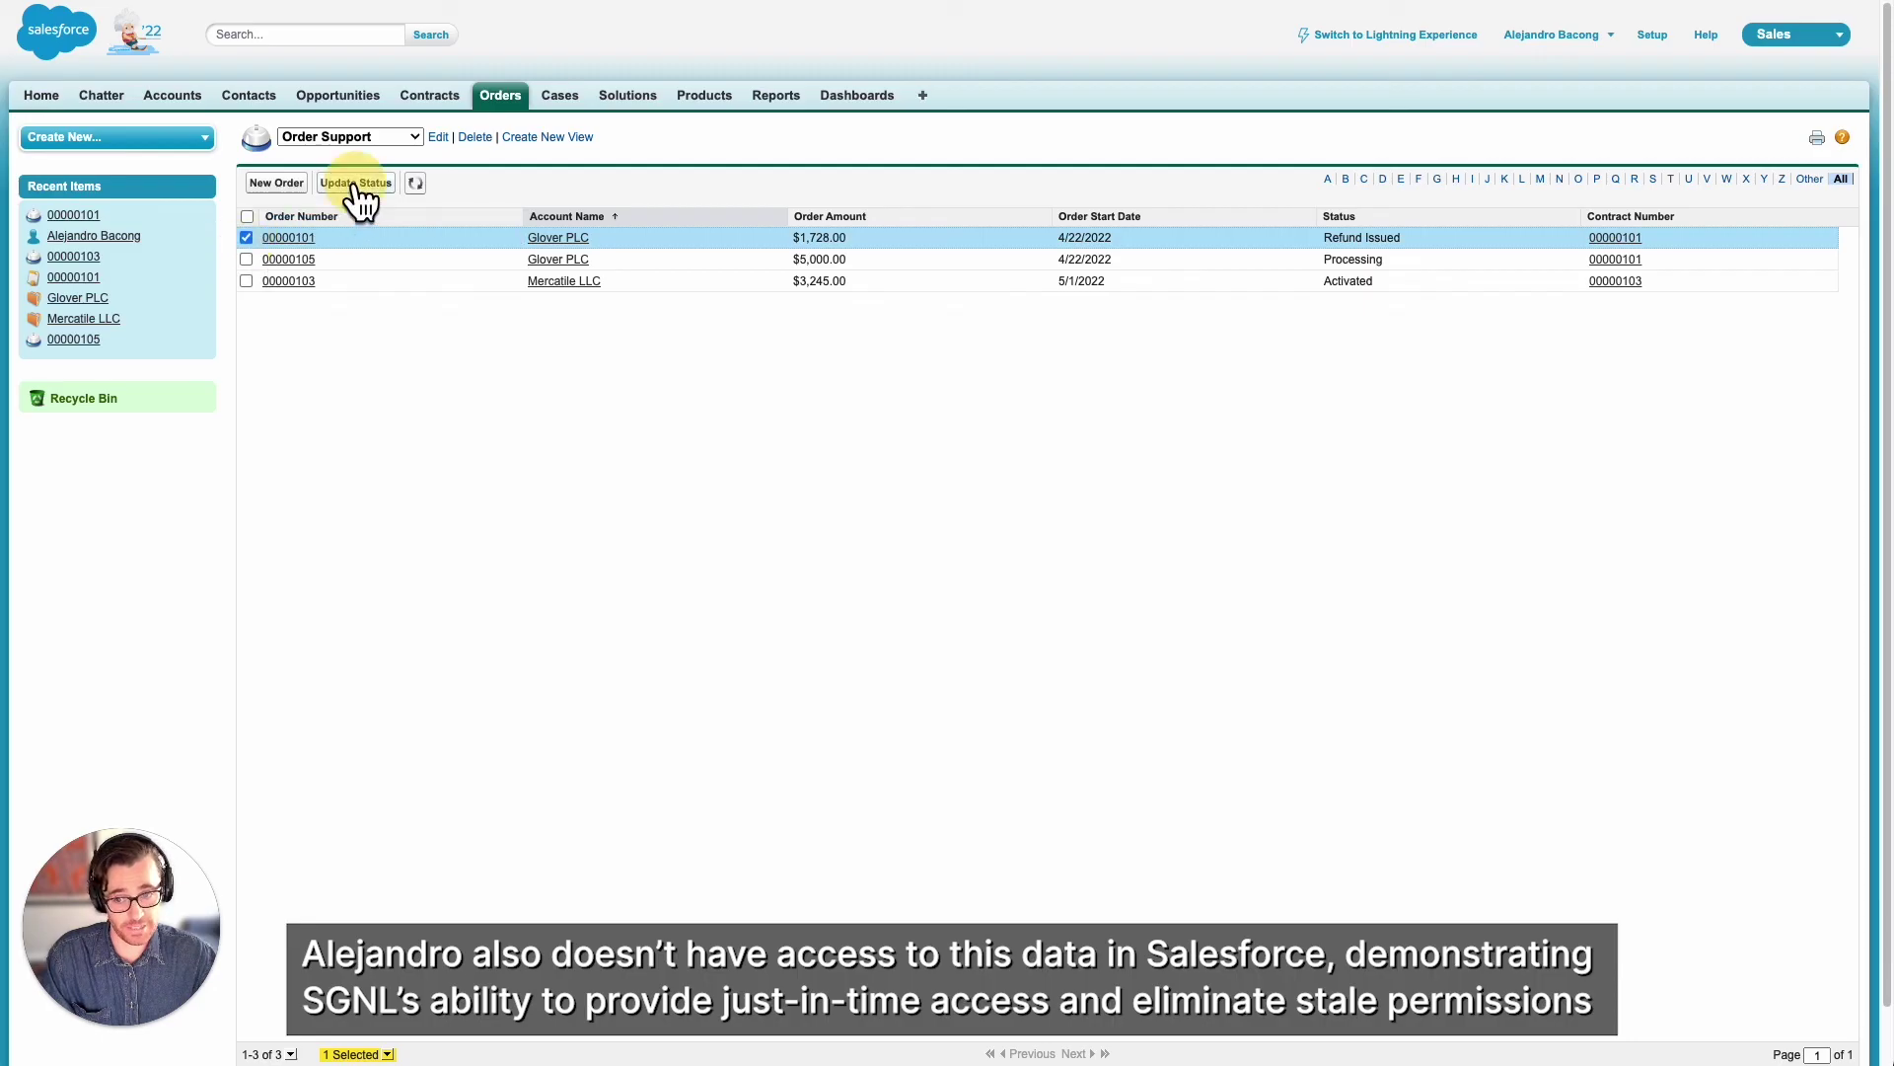